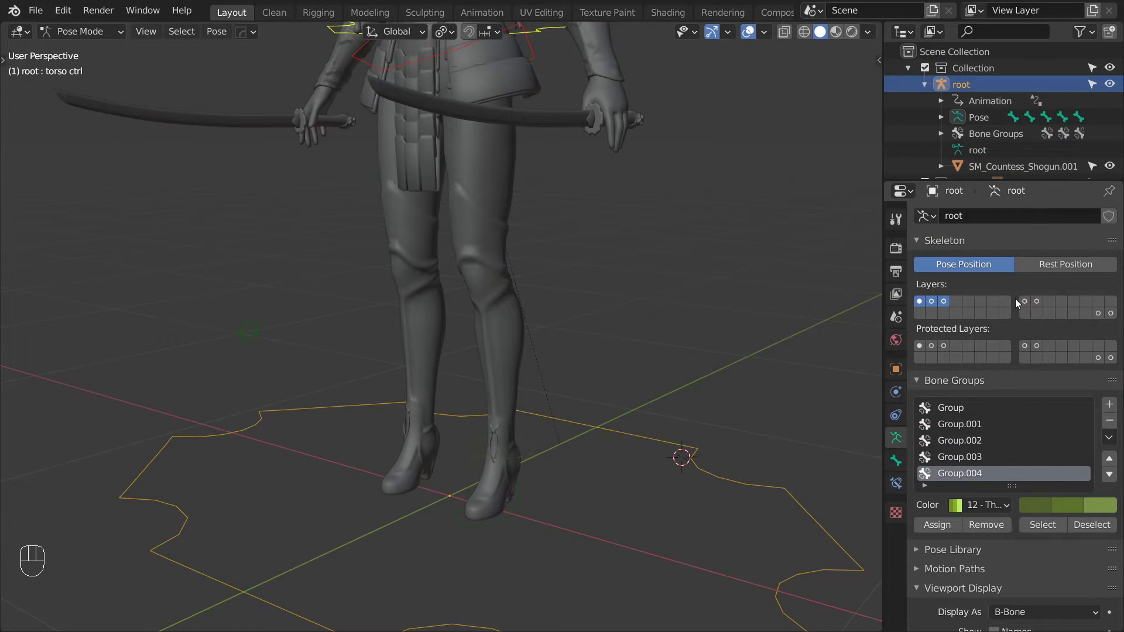
# Step: Hide the main body bone layers and show the layers holding the foot bones
pyautogui.click(1024, 301)
pyautogui.keyDown('shift'); pyautogui.click(1036, 301); pyautogui.keyUp('shift')
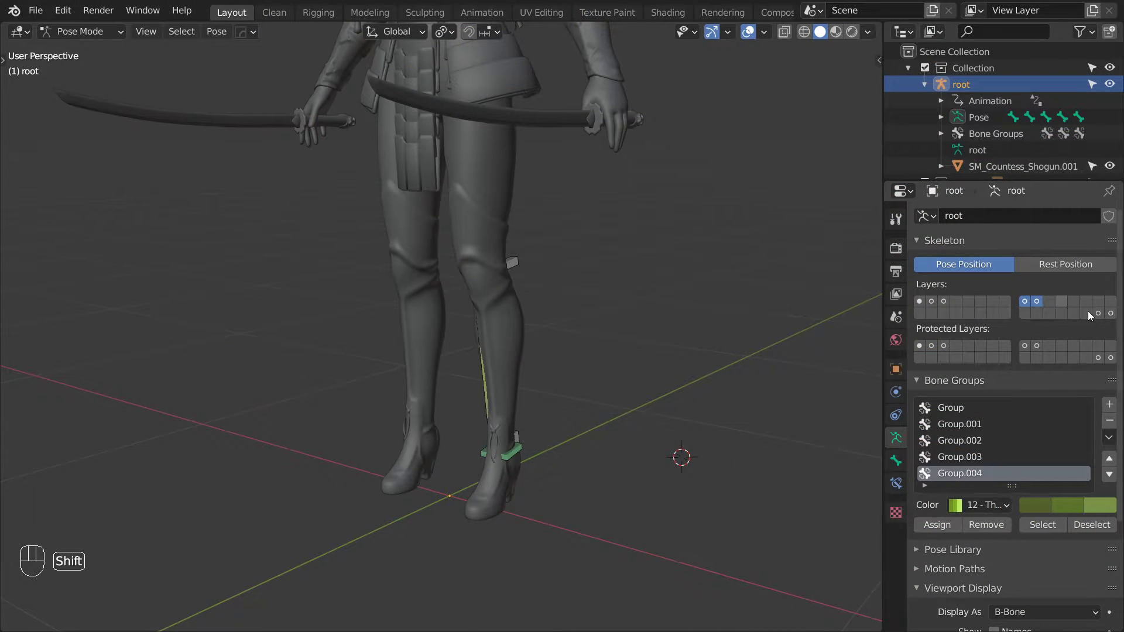
pyautogui.keyDown('shift'); pyautogui.click(1104, 314); pyautogui.keyUp('shift')
pyautogui.keyDown('shift'); pyautogui.moveTo(944, 301); pyautogui.dragTo(921, 299); pyautogui.keyUp('shift')
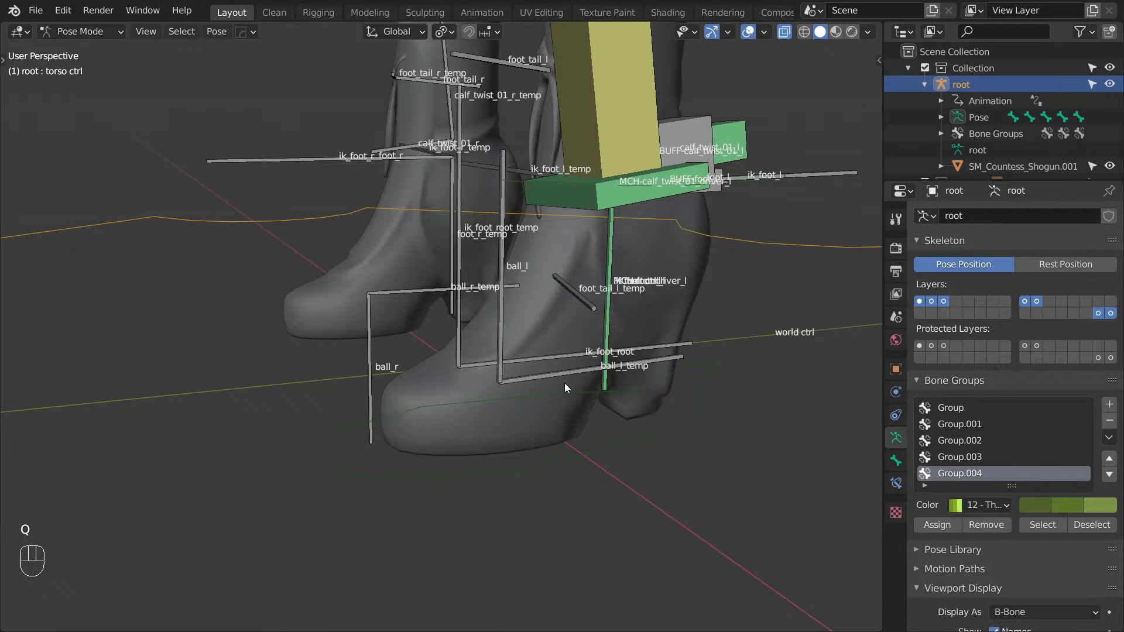
# Step: Select ball_l_temp and ball_l and move them onto a different bone layer
pyautogui.click(560, 372)
pyautogui.keyDown('shift'); pyautogui.moveTo(563, 370); pyautogui.dragTo(547, 374, button='middle'); pyautogui.keyUp('shift')
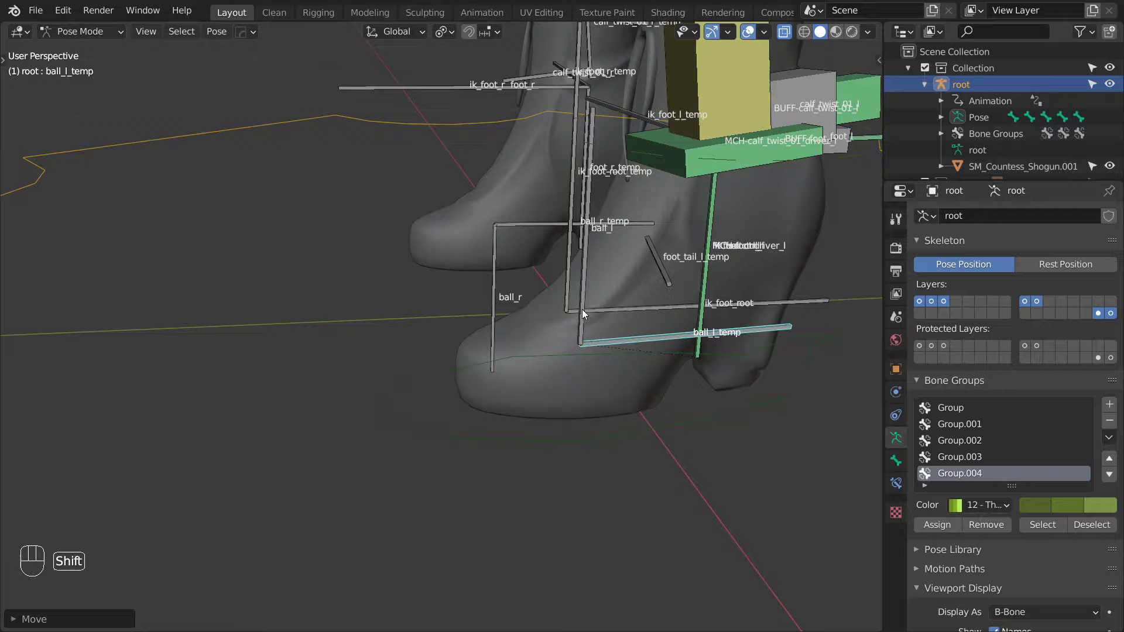
pyautogui.keyDown('shift'); pyautogui.click(585, 282); pyautogui.keyUp('shift')
pyautogui.keyDown('shift'); pyautogui.moveTo(585, 282); pyautogui.dragTo(526, 346, button='middle'); pyautogui.keyUp('shift')
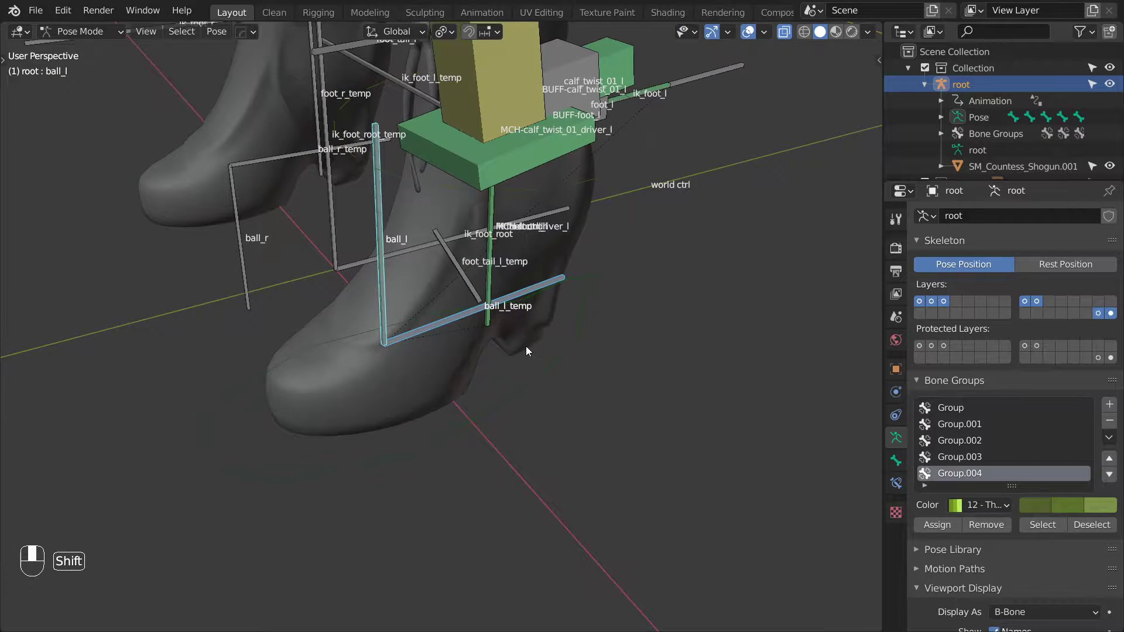
pyautogui.press('g')
pyautogui.click(521, 345)
pyautogui.press('m')
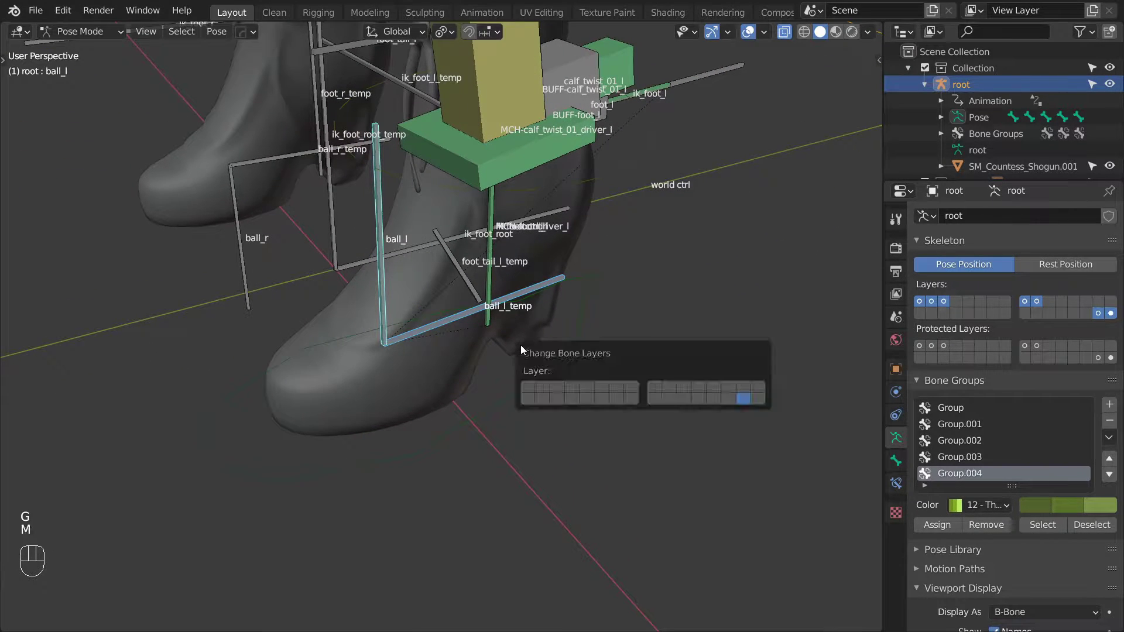
pyautogui.click(670, 387)
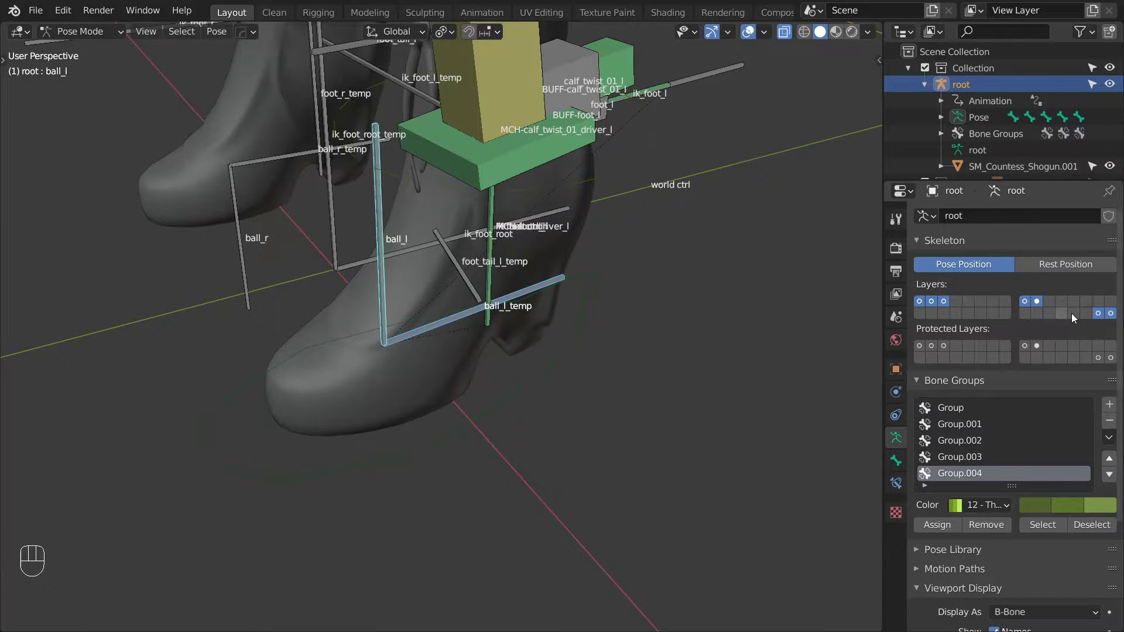
# Step: Hide the two right-foot bone layers and rename ball_l_temp to MCH-ball driver_l
pyautogui.keyDown('shift'); pyautogui.click(1098, 314); pyautogui.keyUp('shift')
pyautogui.keyDown('shift'); pyautogui.click(1111, 313); pyautogui.keyUp('shift')
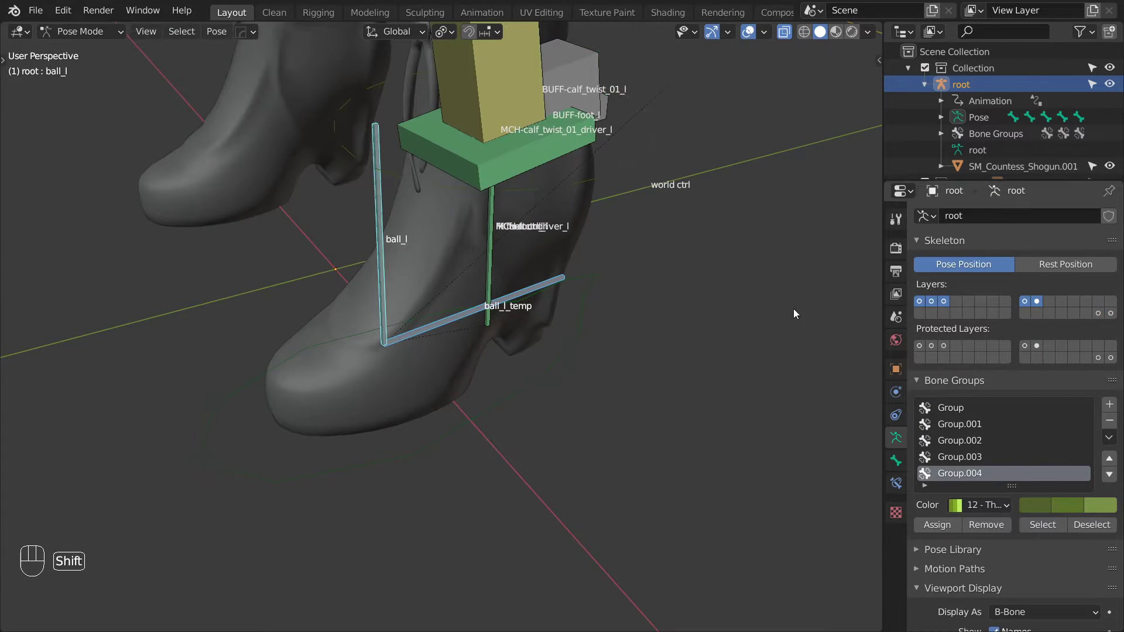
pyautogui.moveTo(792, 308); pyautogui.dragTo(514, 336, button='middle')
pyautogui.click(514, 336)
pyautogui.press('F2')
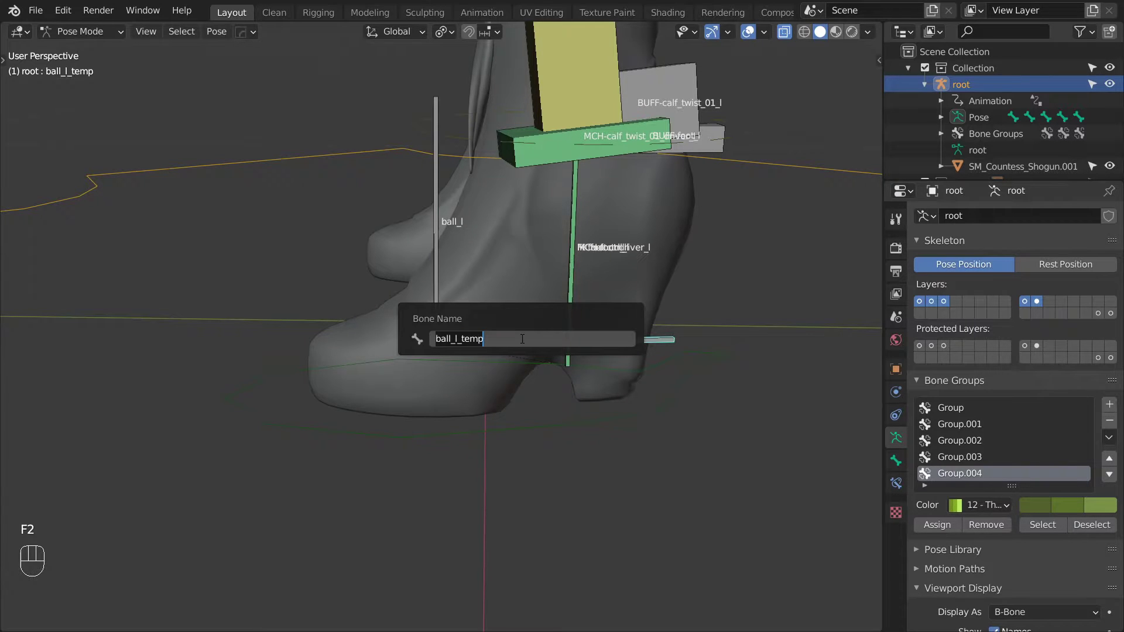
pyautogui.write('MCH-ball driver_')
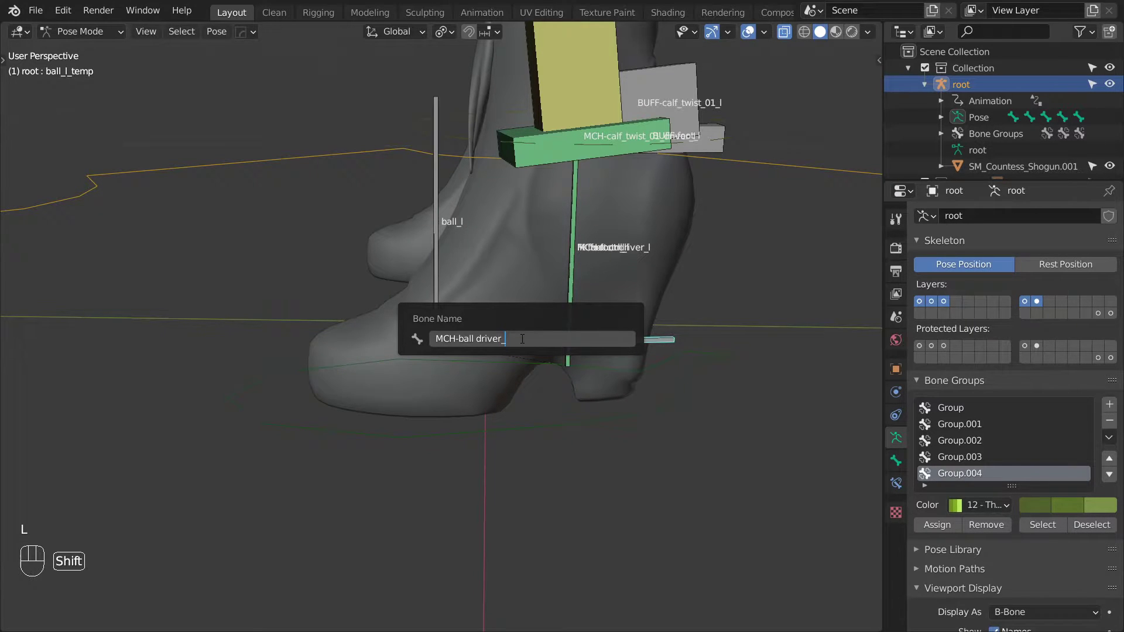
pyautogui.press('Return')
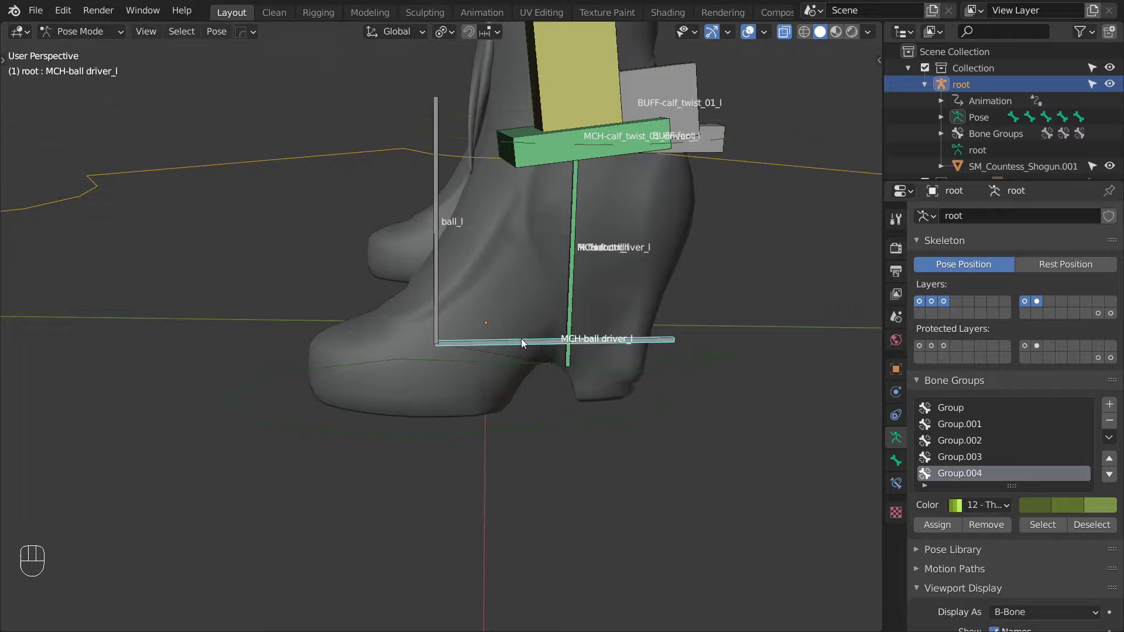
pyautogui.moveTo(521, 338); pyautogui.dragTo(745, 359, button='middle')
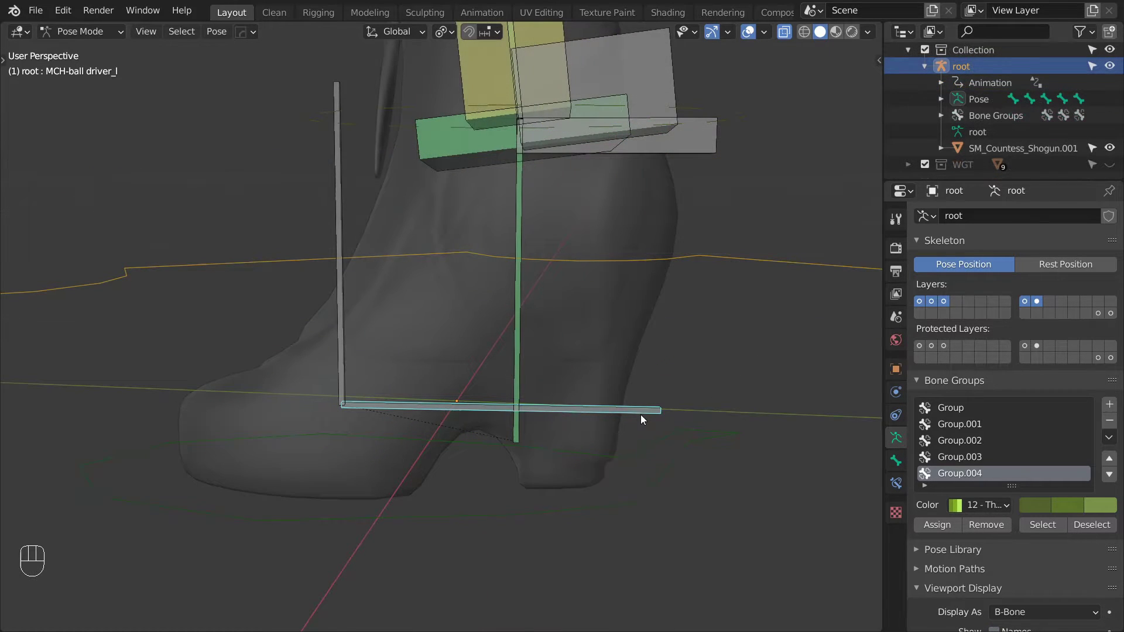
# Step: Duplicate MCH-ball driver_l as a shorter, thicker bone named FK ball ctrl_l
pyautogui.press('Tab')
pyautogui.hotkey('shift', 'd')
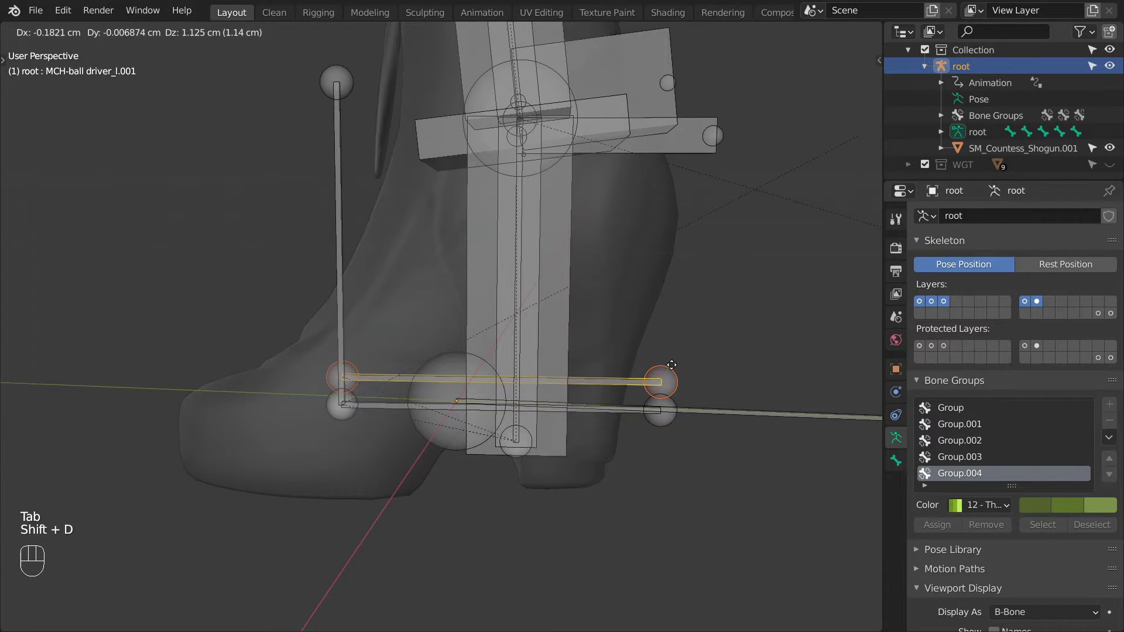
pyautogui.press('s')
pyautogui.click(632, 419)
pyautogui.hotkey('ctrl', 'alt', 's')
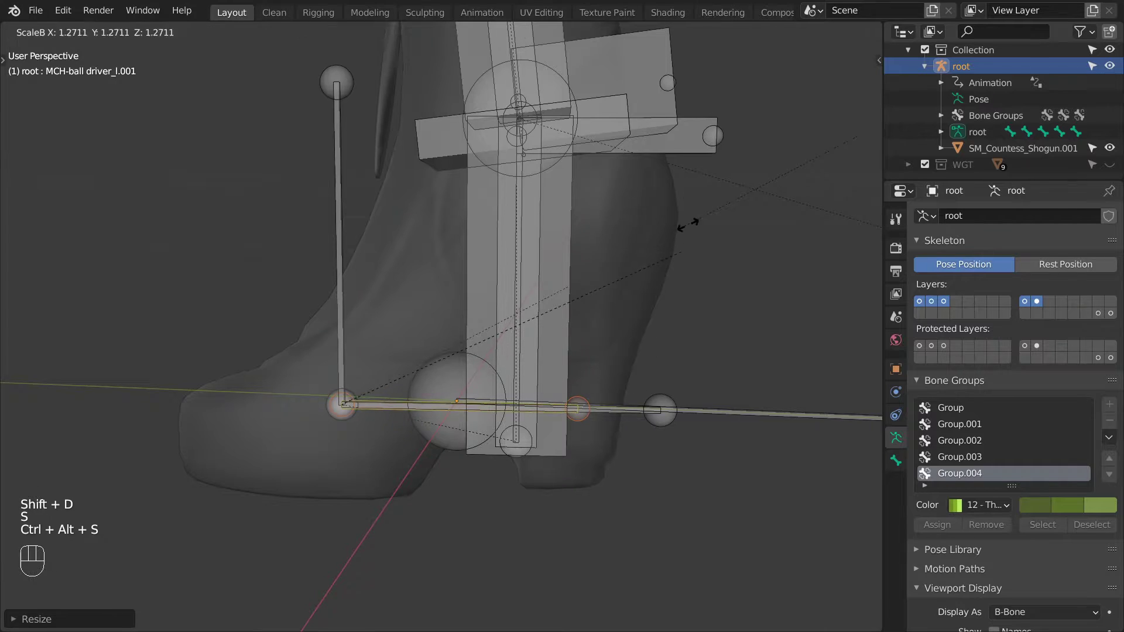
pyautogui.click(476, 439)
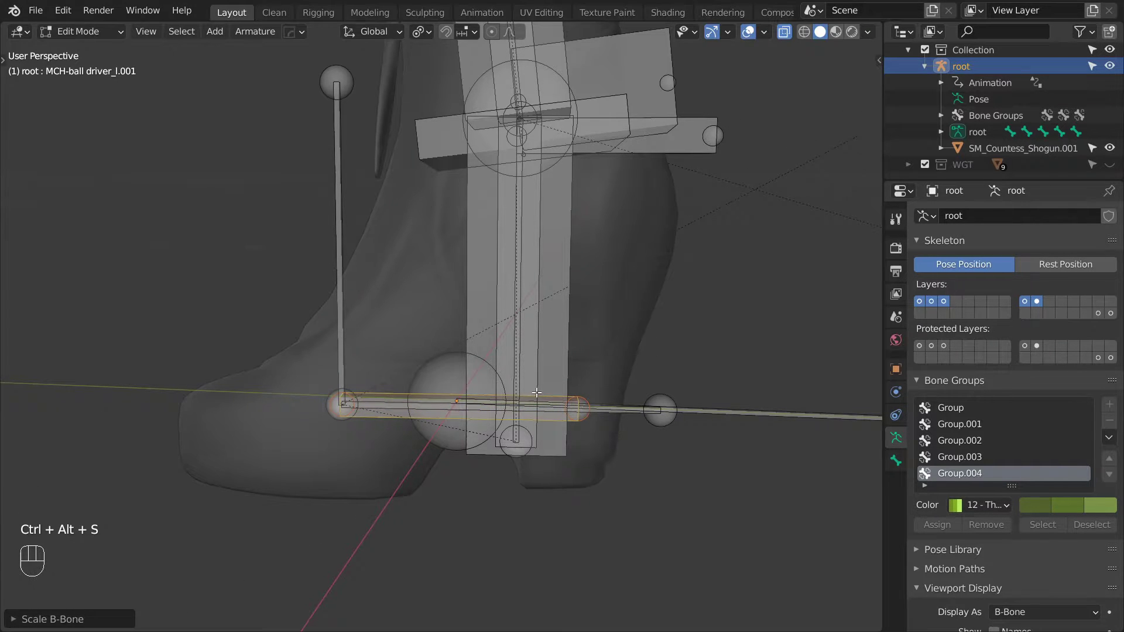
pyautogui.press('F2')
pyautogui.write('FK ball ctrl_l')
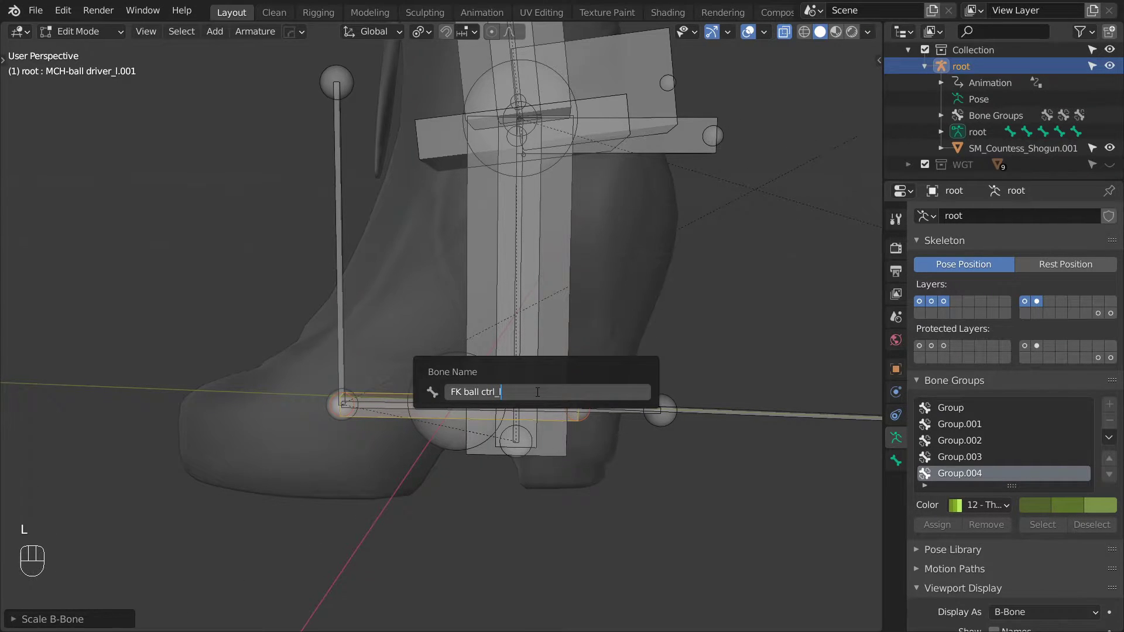
pyautogui.press('Return')
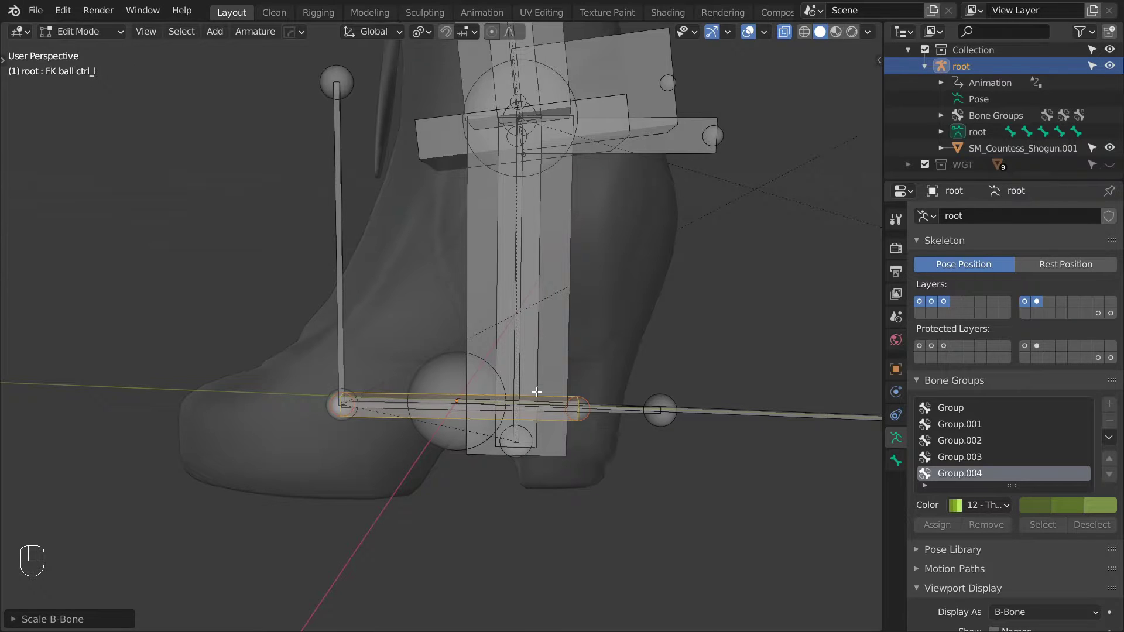
# Step: Parent FK ball ctrl_l to FK foot ctrl_l with Keep Offset
pyautogui.press('Tab')
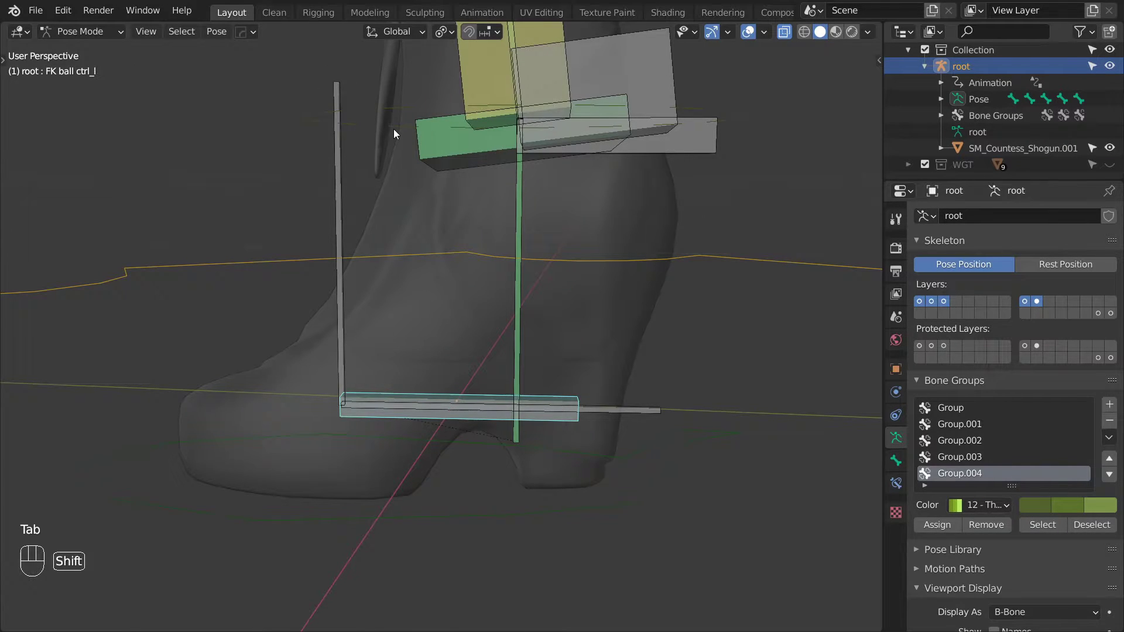
pyautogui.keyDown('shift'); pyautogui.click(393, 129); pyautogui.keyUp('shift')
pyautogui.press('Tab')
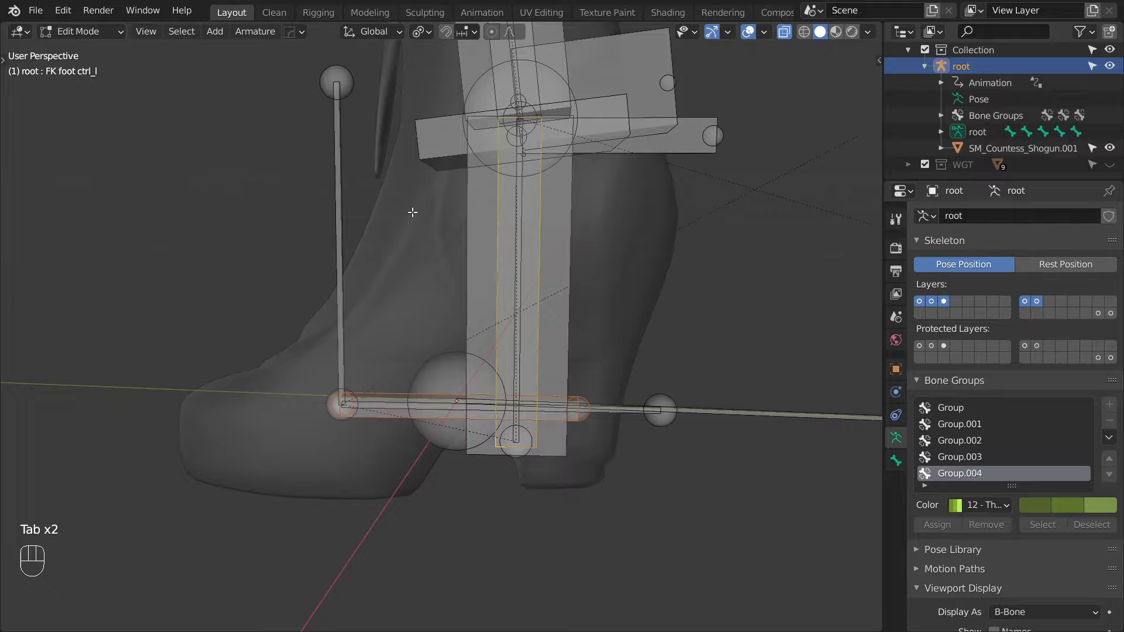
pyautogui.hotkey('ctrl', 'p')
pyautogui.press('Down')
pyautogui.press('Return')
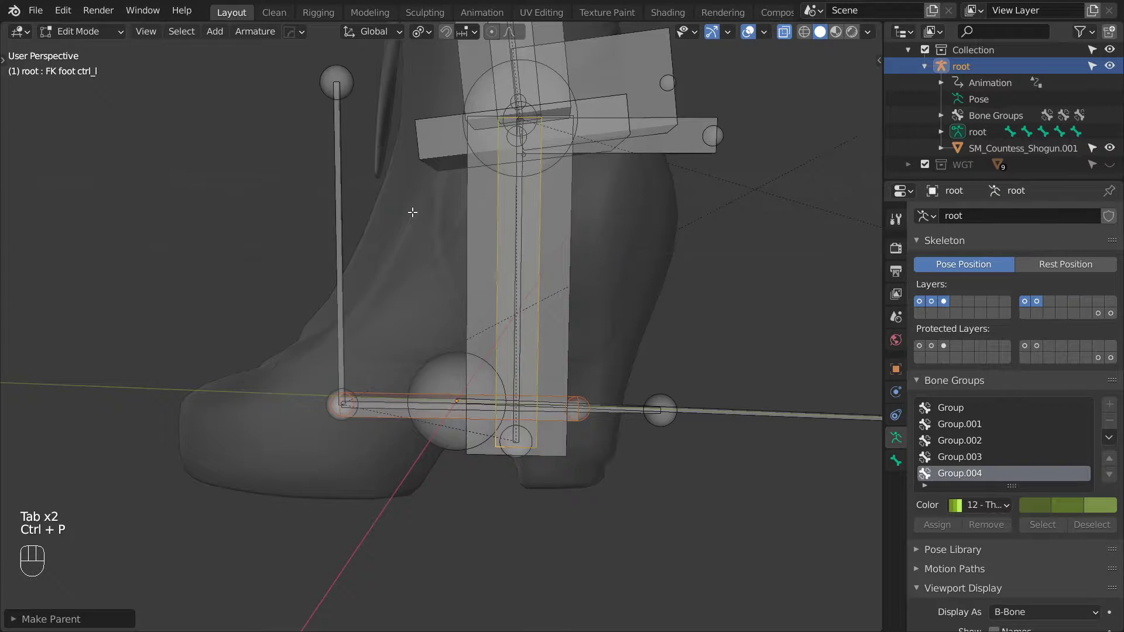
# Step: Set FK ball ctrl_l's custom shape to WGT-FK_ball_l with Scale to Bone Length turned off
pyautogui.press('Tab')
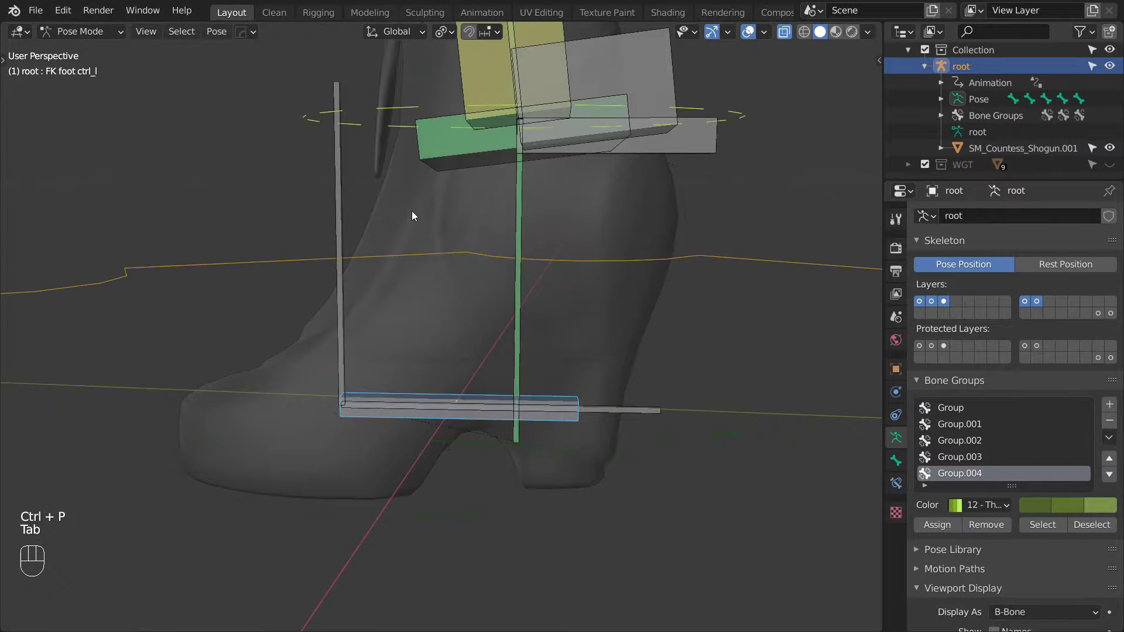
pyautogui.click(573, 400)
pyautogui.click(895, 461)
pyautogui.scroll(-5, 961, 497)
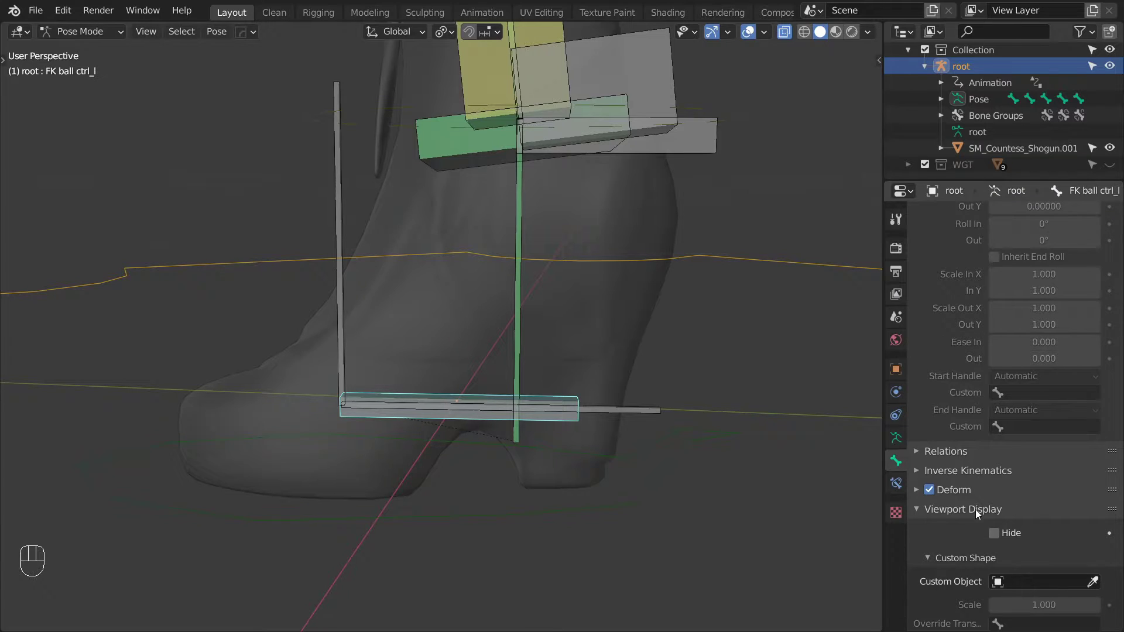
pyautogui.scroll(-4, 984, 527)
pyautogui.click(1032, 481)
pyautogui.write('fk')
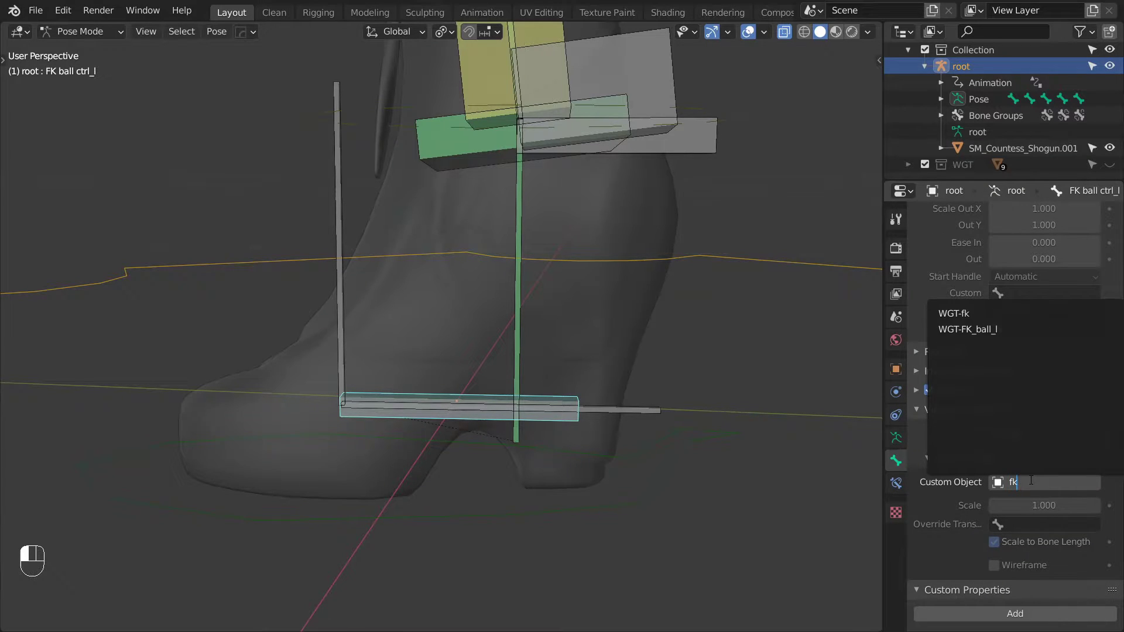
pyautogui.click(965, 325)
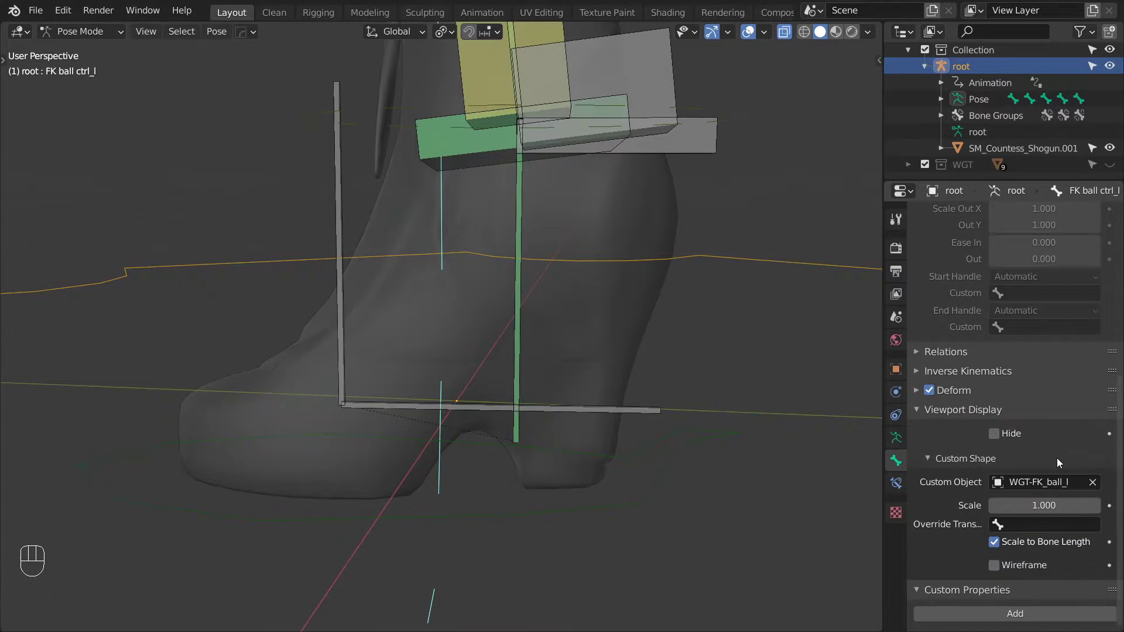
pyautogui.click(994, 541)
pyautogui.scroll(-2, 709, 369)
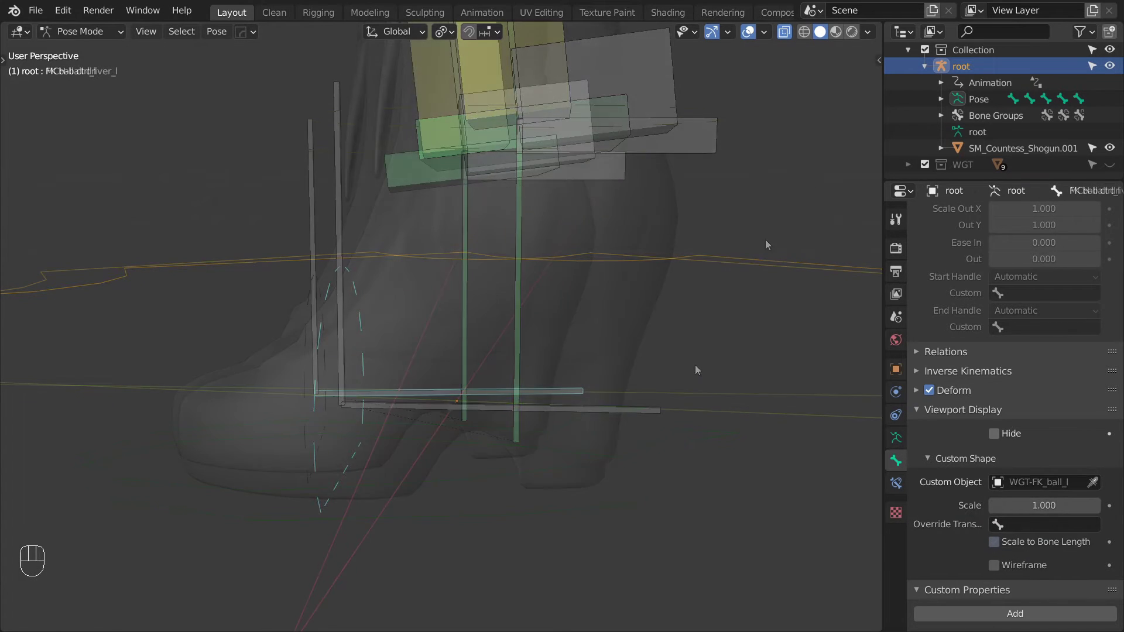
pyautogui.click(548, 389)
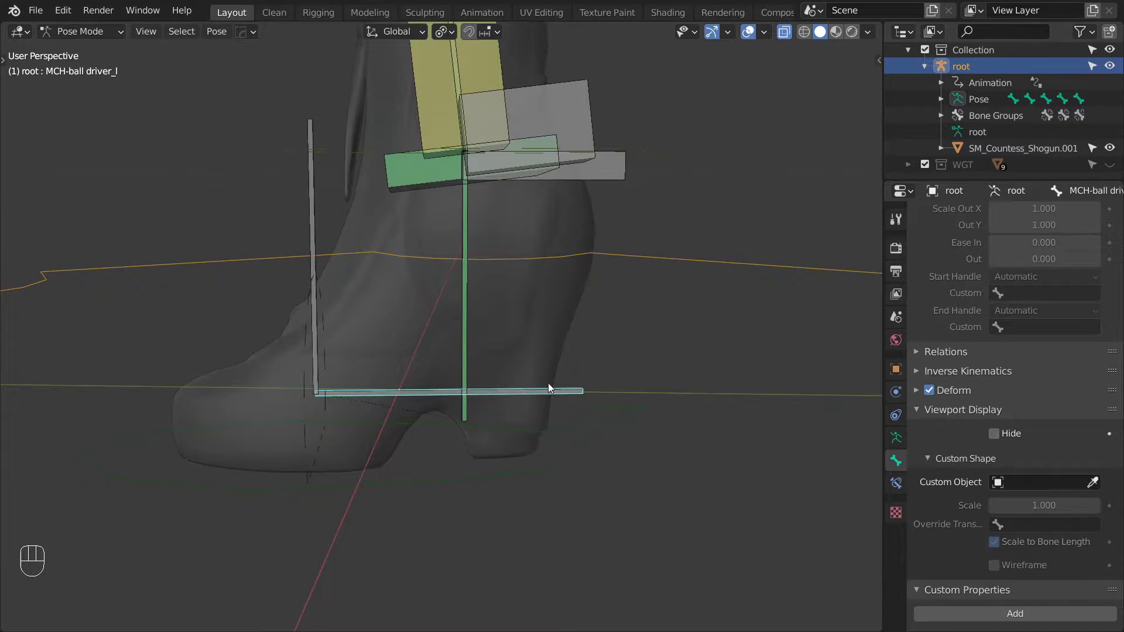
# Step: Duplicate MCH-ball driver_l in place, shorten and thicken it, and name it IK ball ctrl_l
pyautogui.press('Tab')
pyautogui.hotkey('shift', 'd')
pyautogui.rightClick(644, 344)
pyautogui.press('s')
pyautogui.click(533, 343)
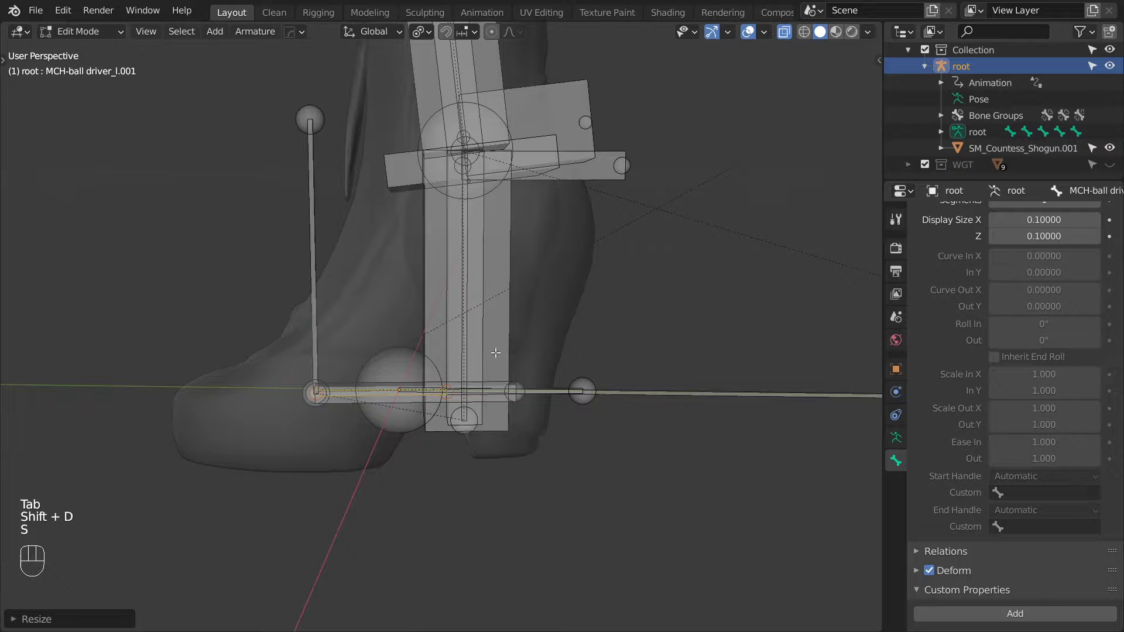
pyautogui.hotkey('ctrl', 'alt', 's')
pyautogui.click(287, 348)
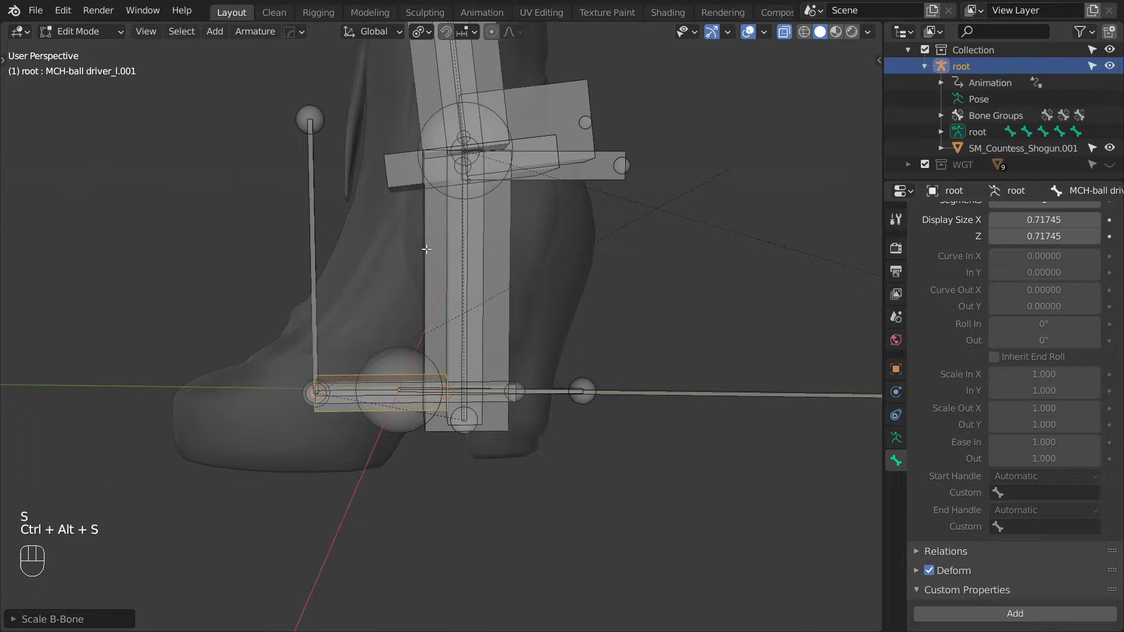
pyautogui.press('s')
pyautogui.click(560, 482)
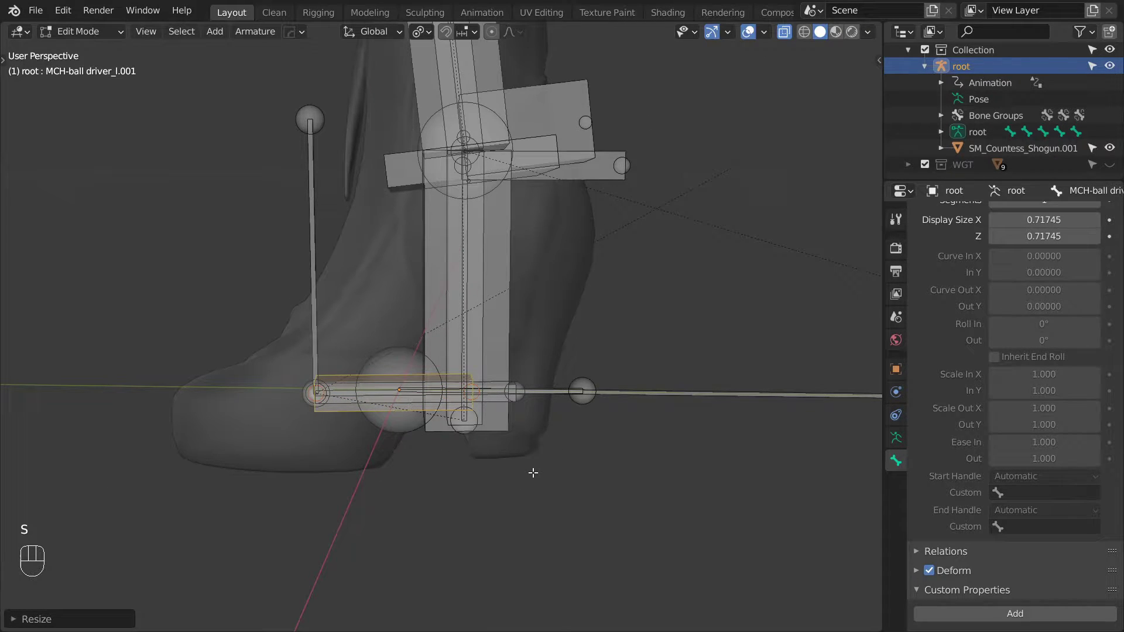
pyautogui.press('F2')
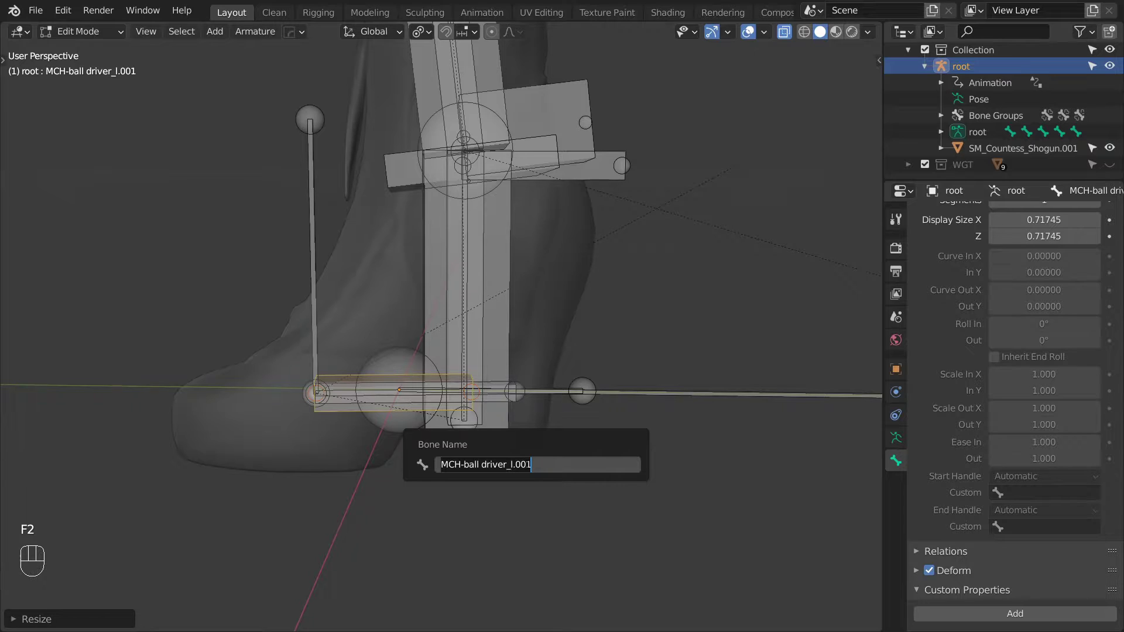
pyautogui.write('IK ball ctrl_l')
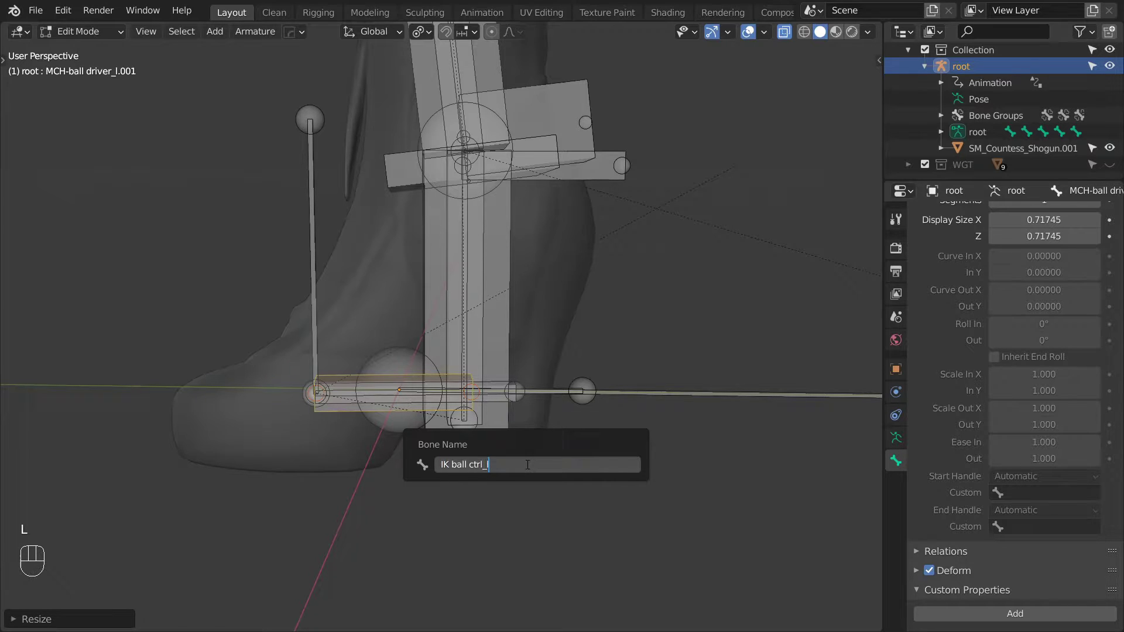
pyautogui.press('Return')
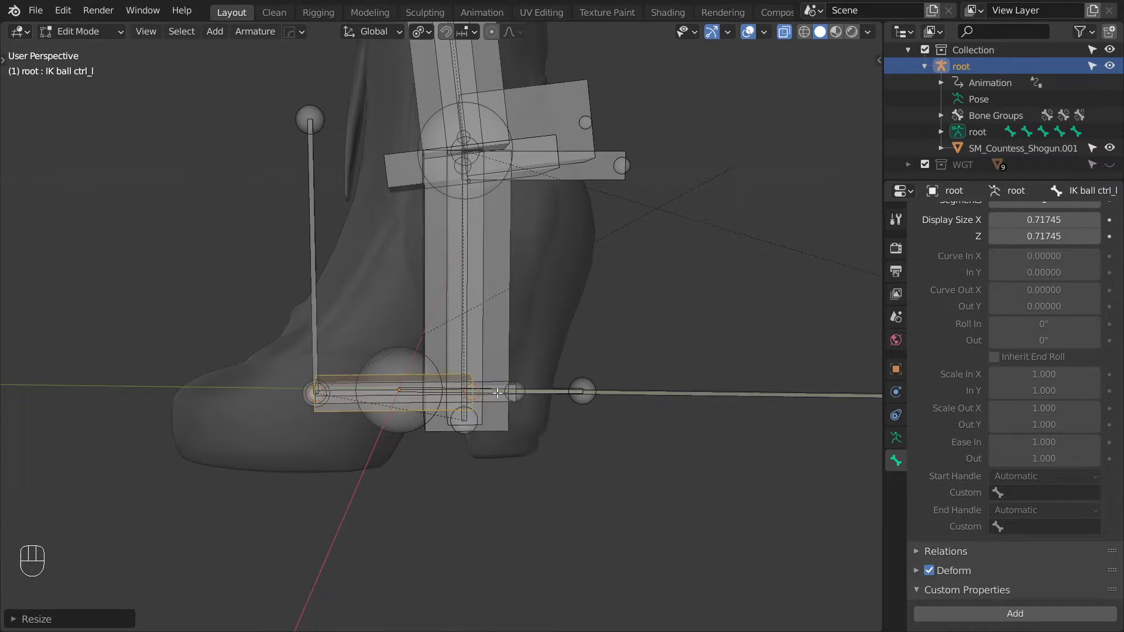
# Step: Parent IK ball ctrl_l to IK foot ctrl_l with Keep Offset
pyautogui.press('Tab')
pyautogui.keyDown('shift'); pyautogui.click(388, 482); pyautogui.keyUp('shift')
pyautogui.press('Tab')
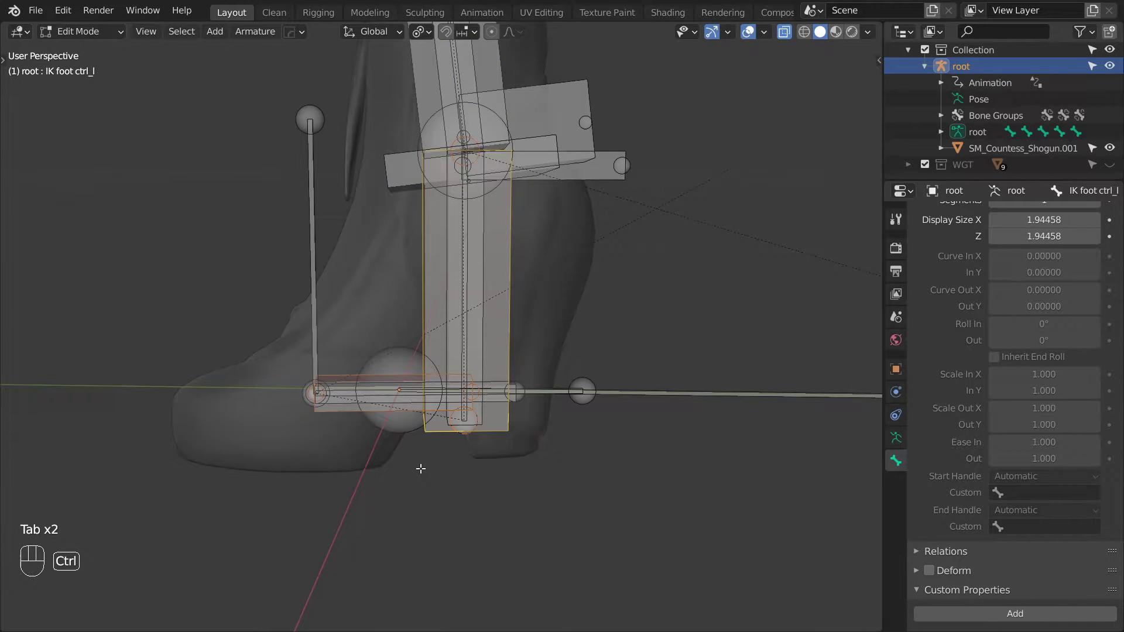
pyautogui.hotkey('ctrl', 'p')
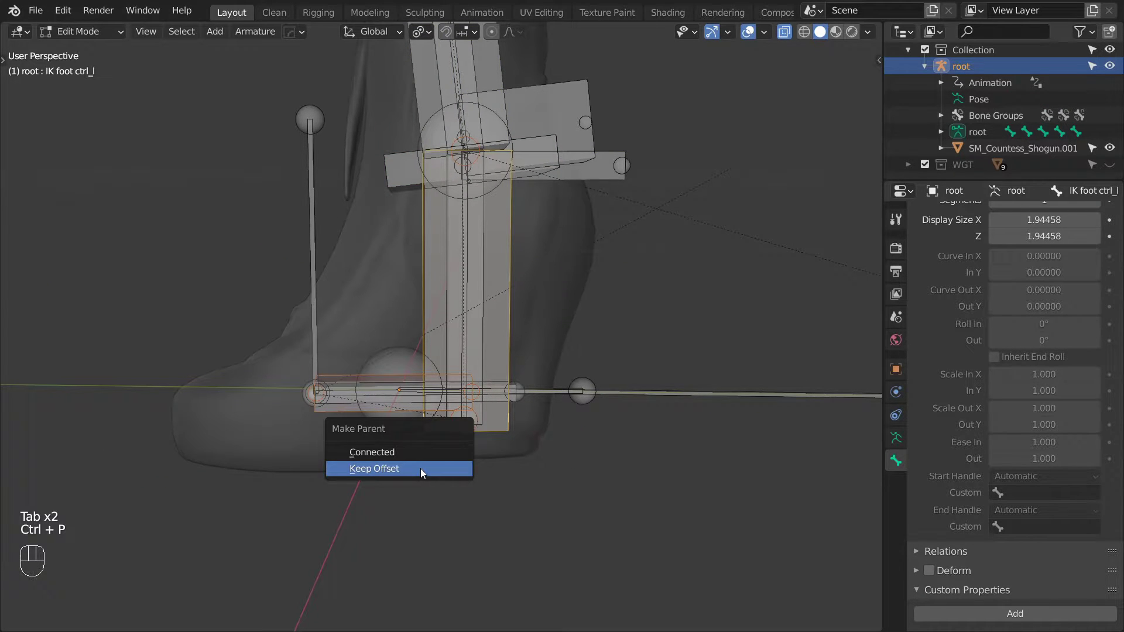
pyautogui.click(420, 469)
# Step: Assign WGT-IK ball ctrl as the custom shape object of IK ball ctrl_l
pyautogui.press('Tab')
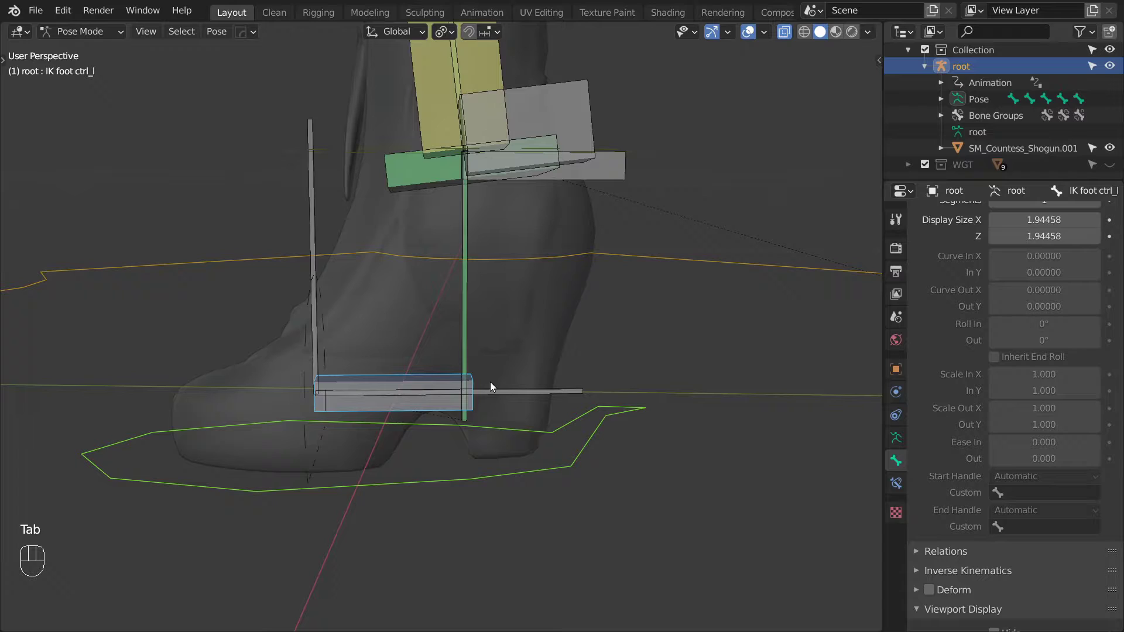
pyautogui.click(445, 384)
pyautogui.scroll(-5, 1018, 539)
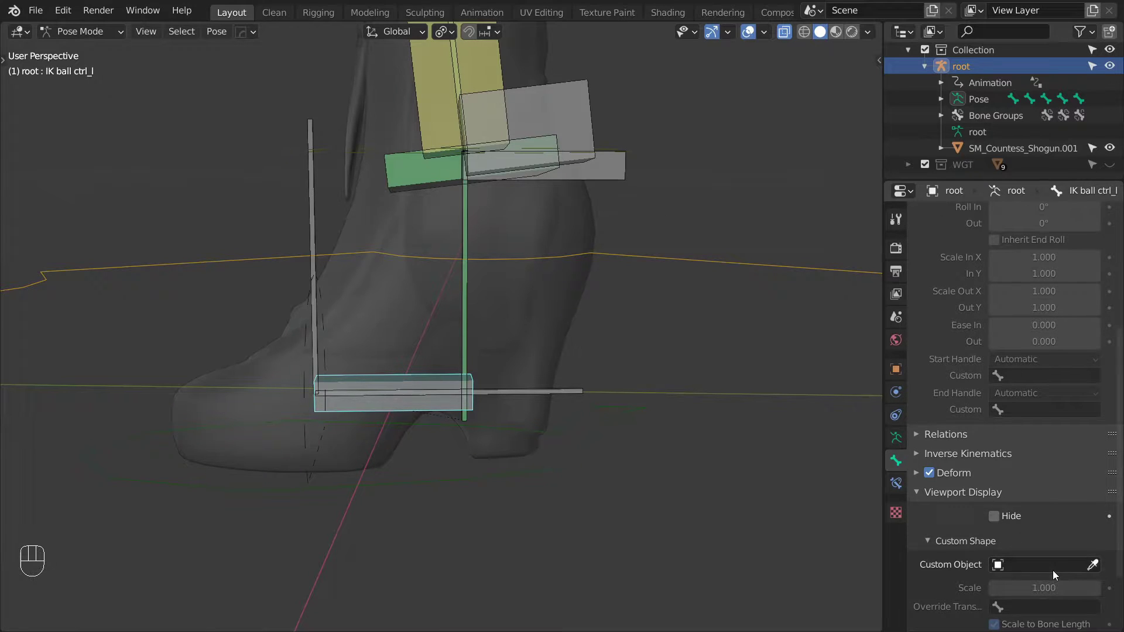
pyautogui.click(1052, 565)
pyautogui.write('ik')
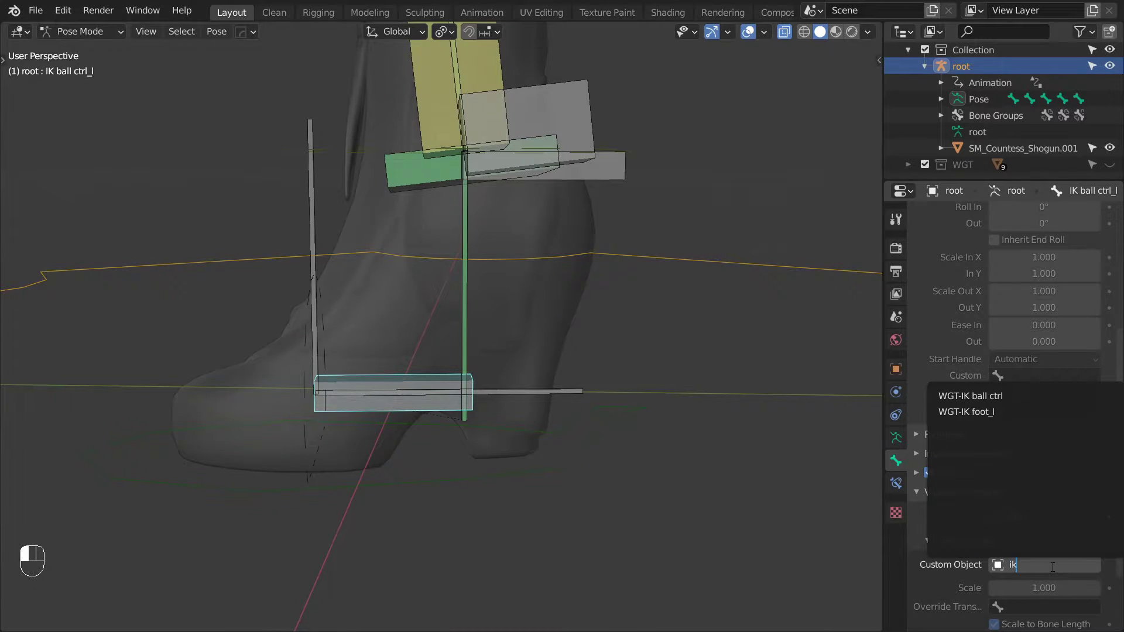
pyautogui.press('Return')
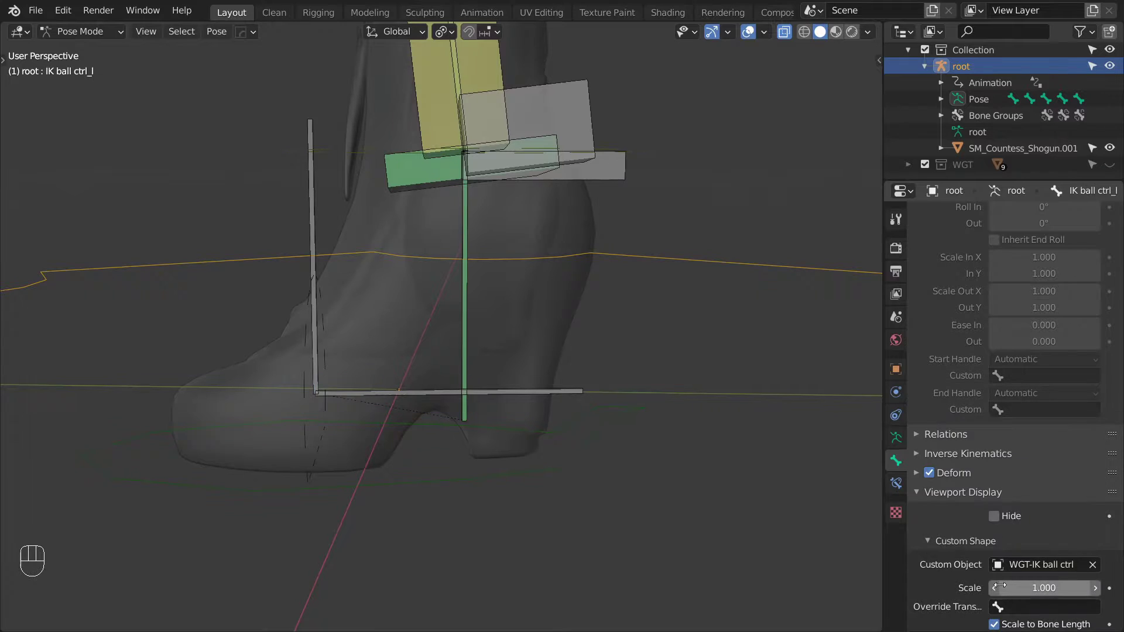
pyautogui.scroll(-2, 1003, 588)
pyautogui.moveTo(644, 452); pyautogui.dragTo(618, 212, button='middle')
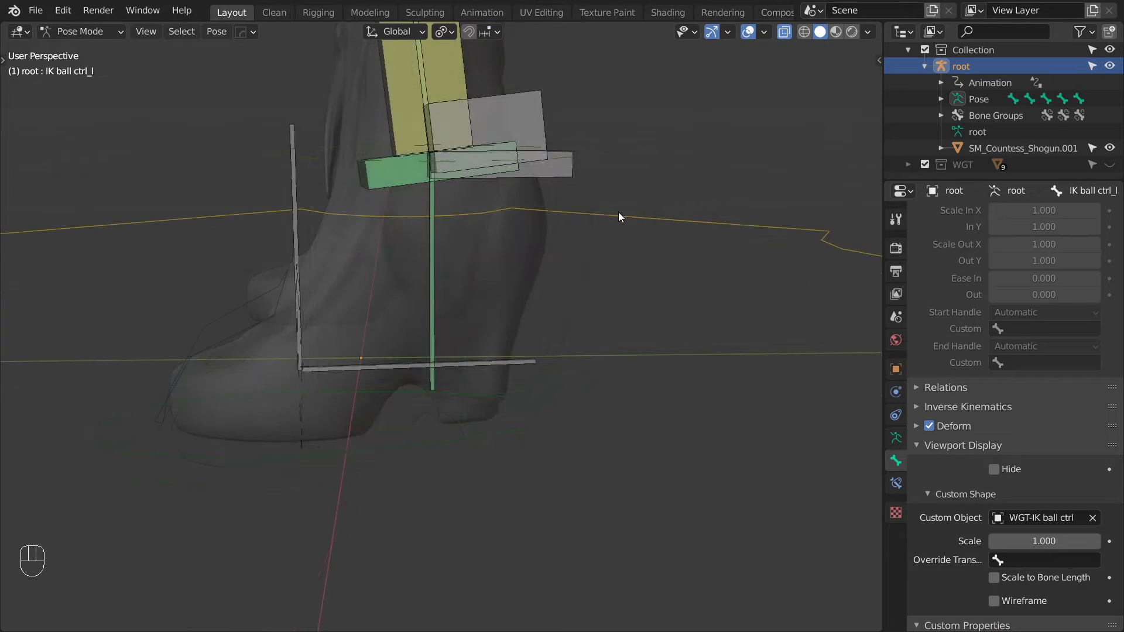
# Step: Add two Copy Transforms constraints to MCH-ball driver_l, targeting IK ball ctrl_l and FK ball ctrl_l
pyautogui.click(245, 300)
pyautogui.keyDown('shift'); pyautogui.click(352, 368); pyautogui.keyUp('shift')
pyautogui.hotkey('shift', 'ctrl', 'c')
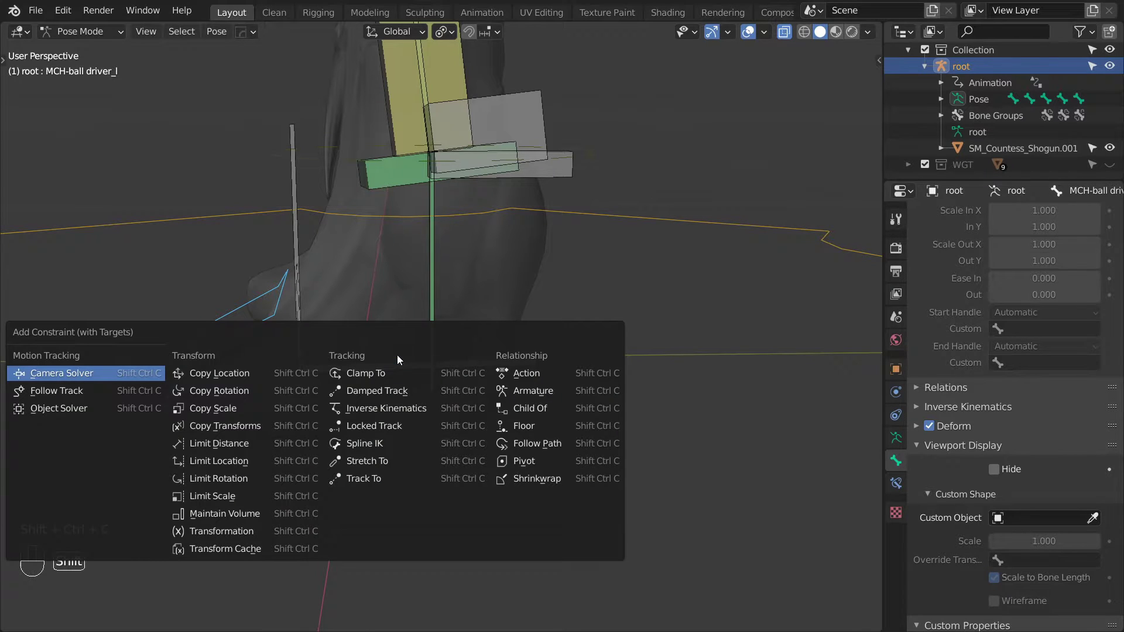
pyautogui.click(226, 427)
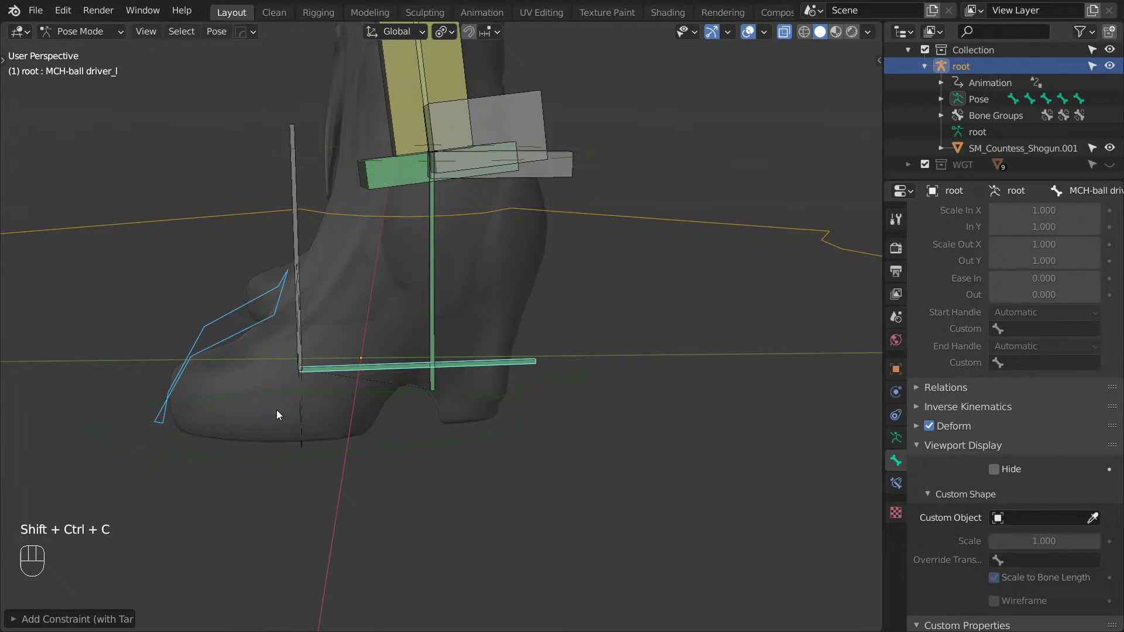
pyautogui.click(296, 416)
pyautogui.keyDown('shift'); pyautogui.click(367, 367); pyautogui.keyUp('shift')
pyautogui.hotkey('shift', 'ctrl', 'c')
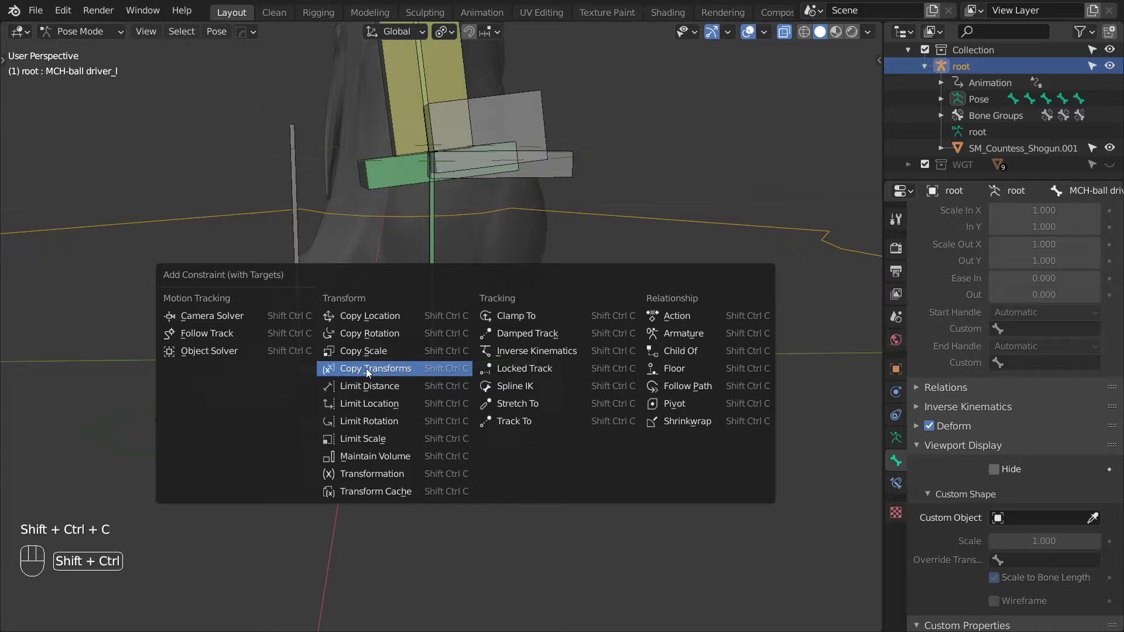
pyautogui.click(367, 368)
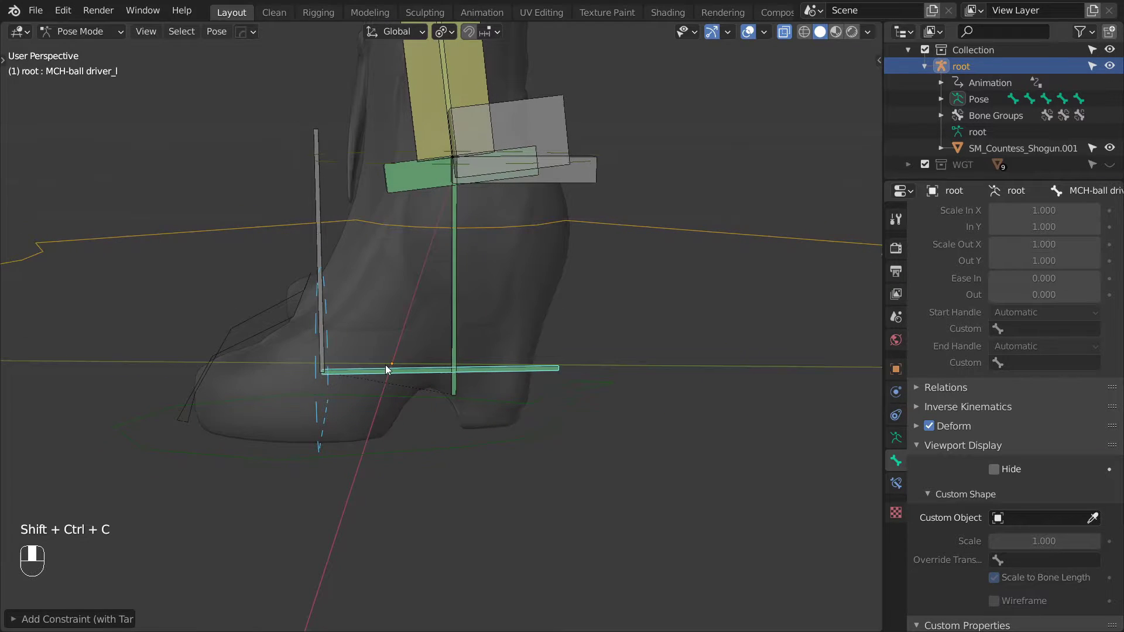
# Step: Copy MCH-foot driver_l's FK influence driver and paste it onto MCH-ball driver_l's FK constraint influence
pyautogui.keyDown('shift'); pyautogui.click(454, 321); pyautogui.keyUp('shift')
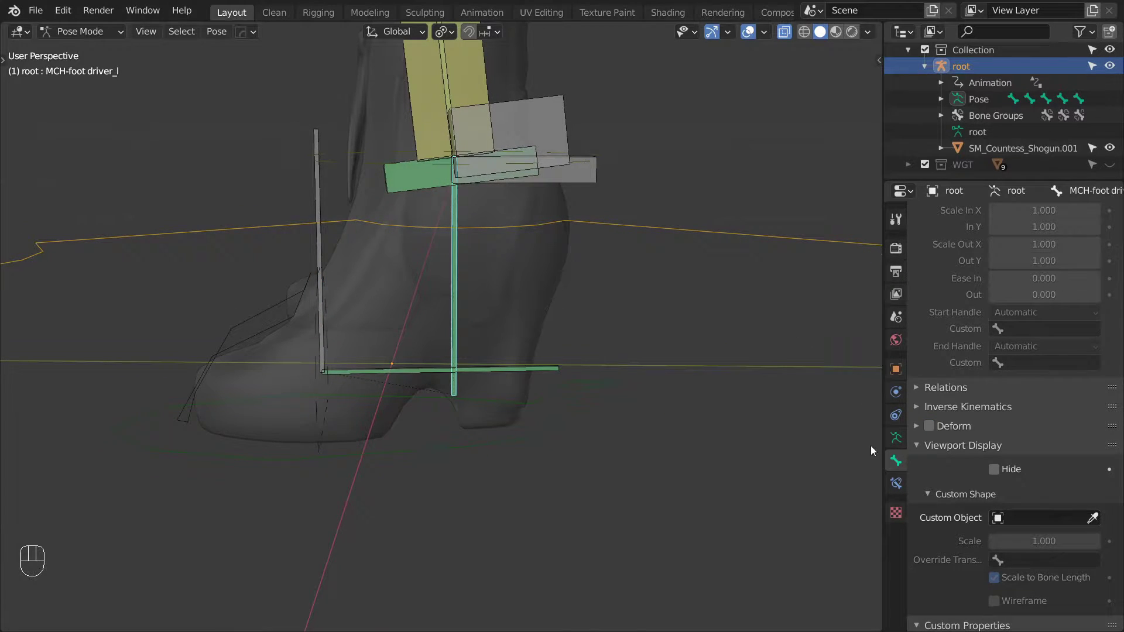
pyautogui.click(895, 484)
pyautogui.rightClick(1009, 585)
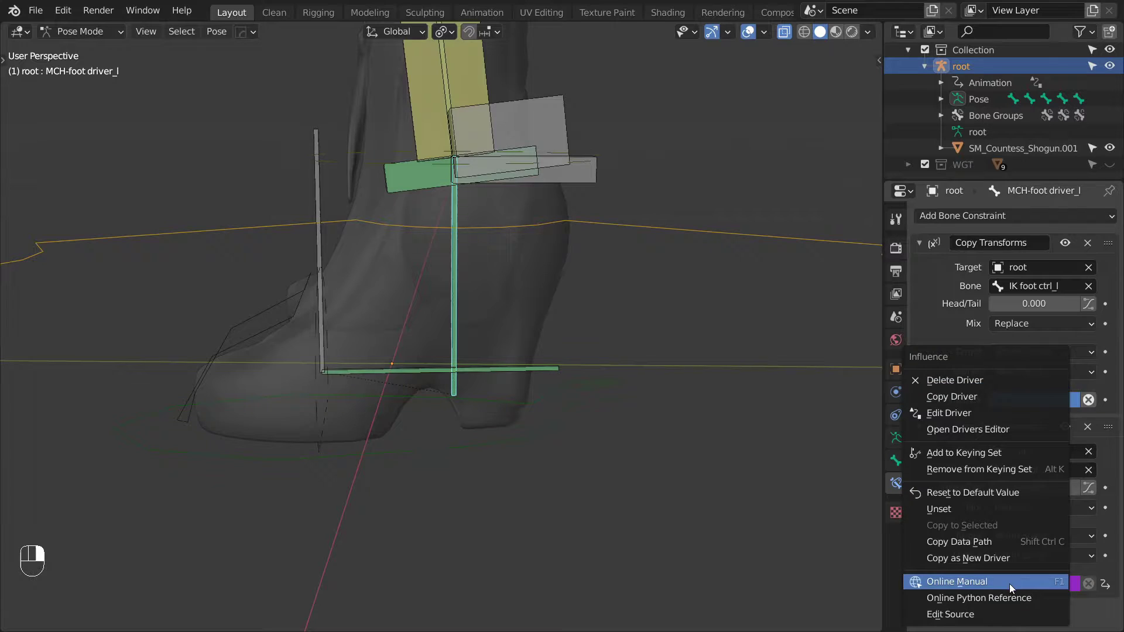
pyautogui.click(954, 396)
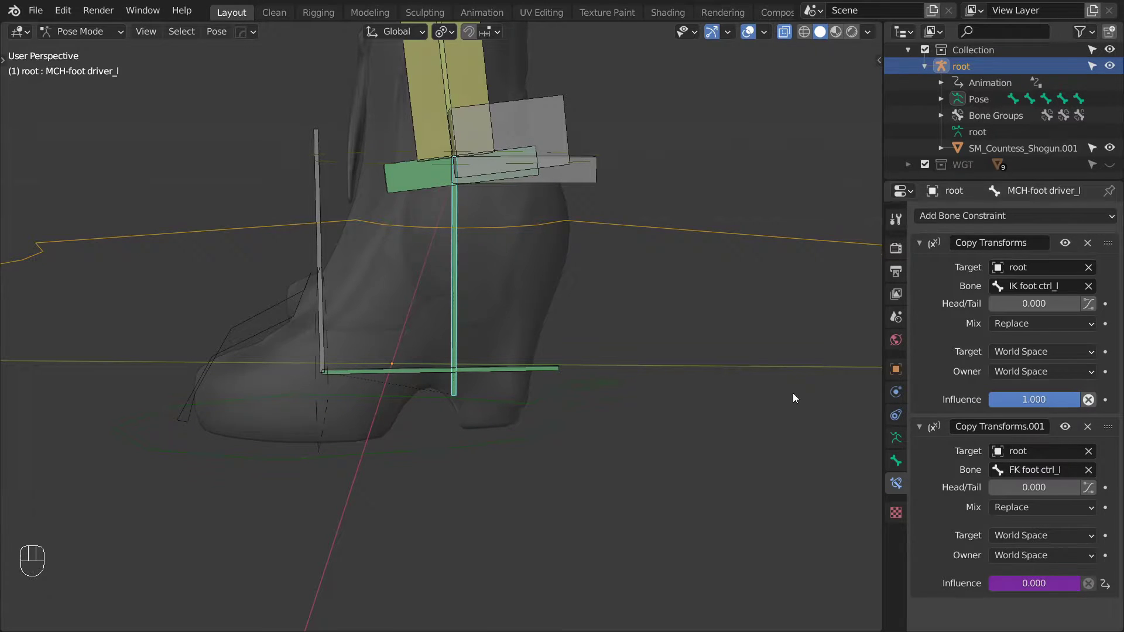
pyautogui.click(546, 370)
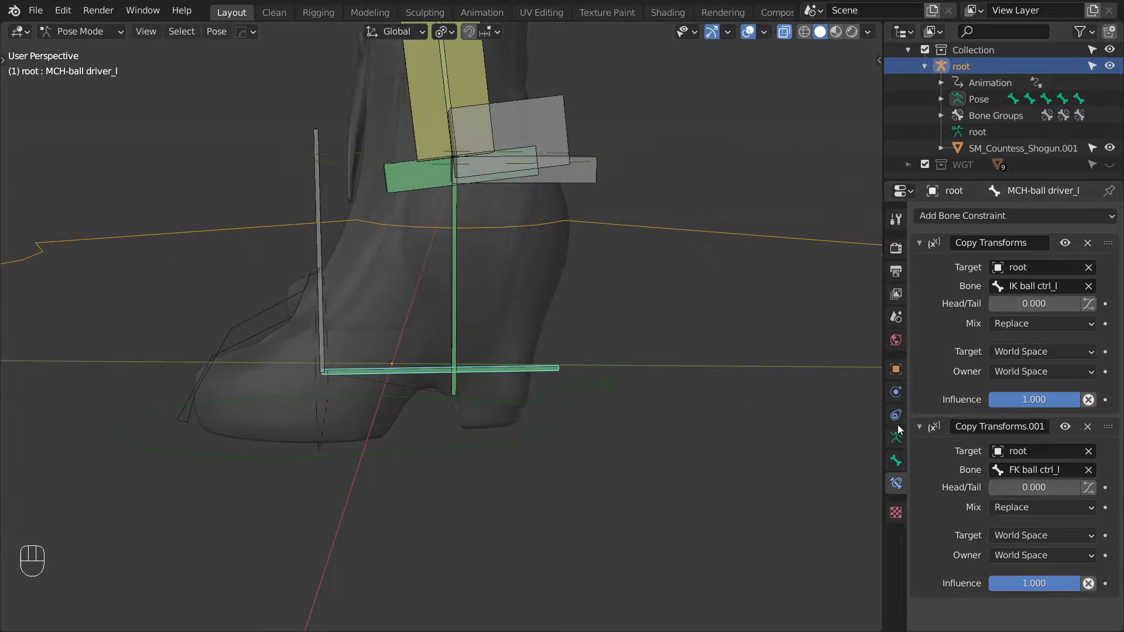
pyautogui.rightClick(1029, 584)
pyautogui.click(971, 408)
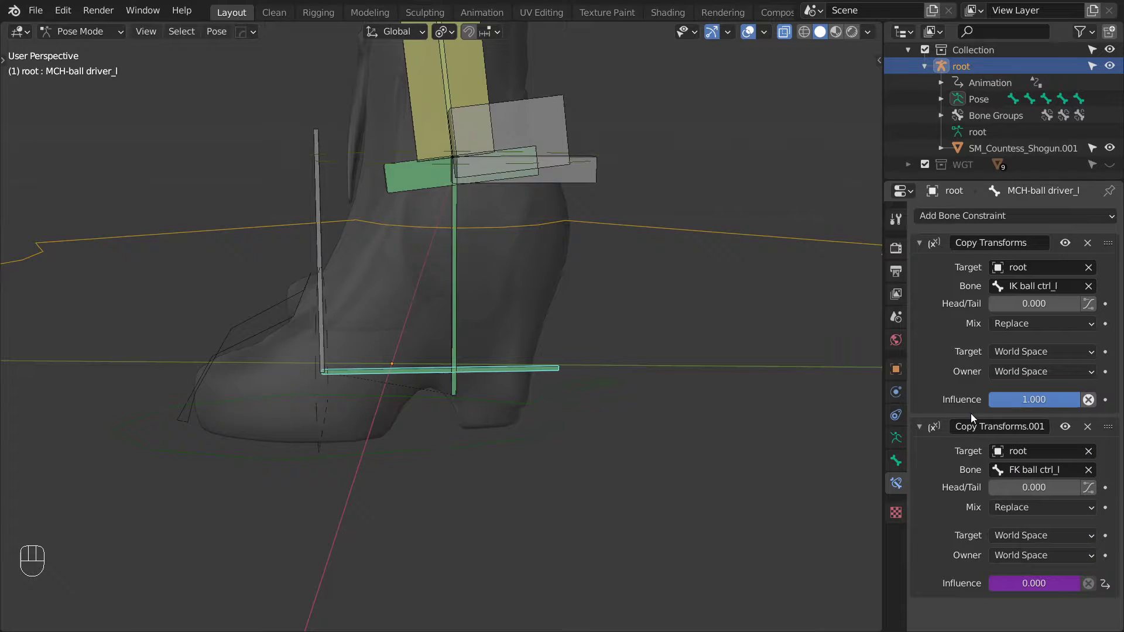
# Step: Duplicate ball_l, resize and thicken the copy, and rename it BUFF-ball_l
pyautogui.click(321, 226)
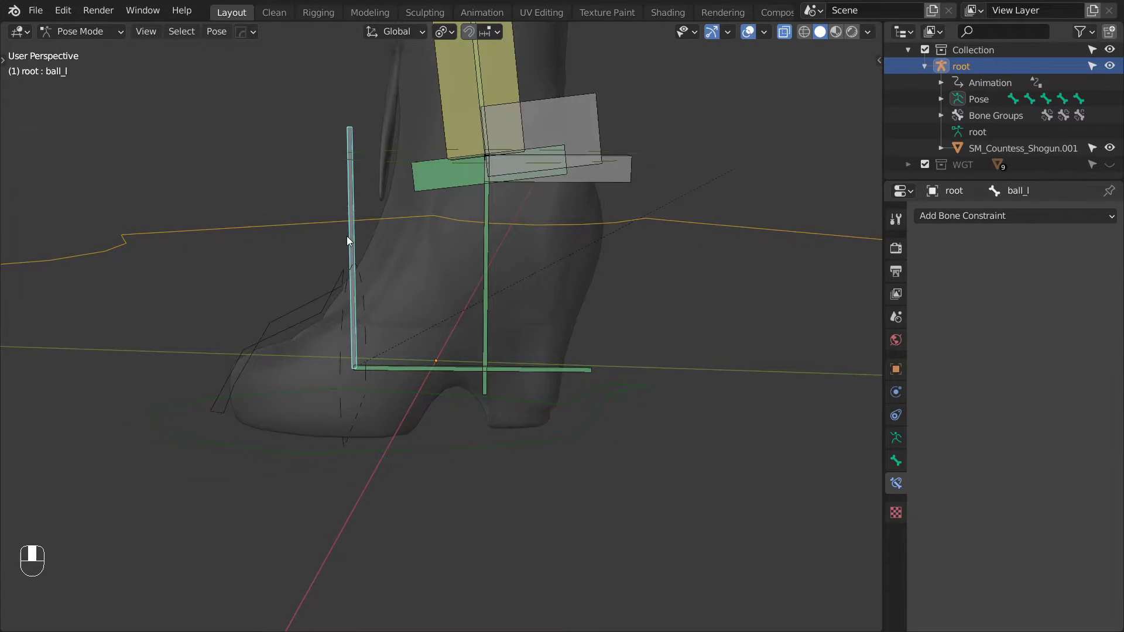
pyautogui.scroll(4, 414, 254)
pyautogui.press('Tab')
pyautogui.hotkey('shift', 'd')
pyautogui.press('s')
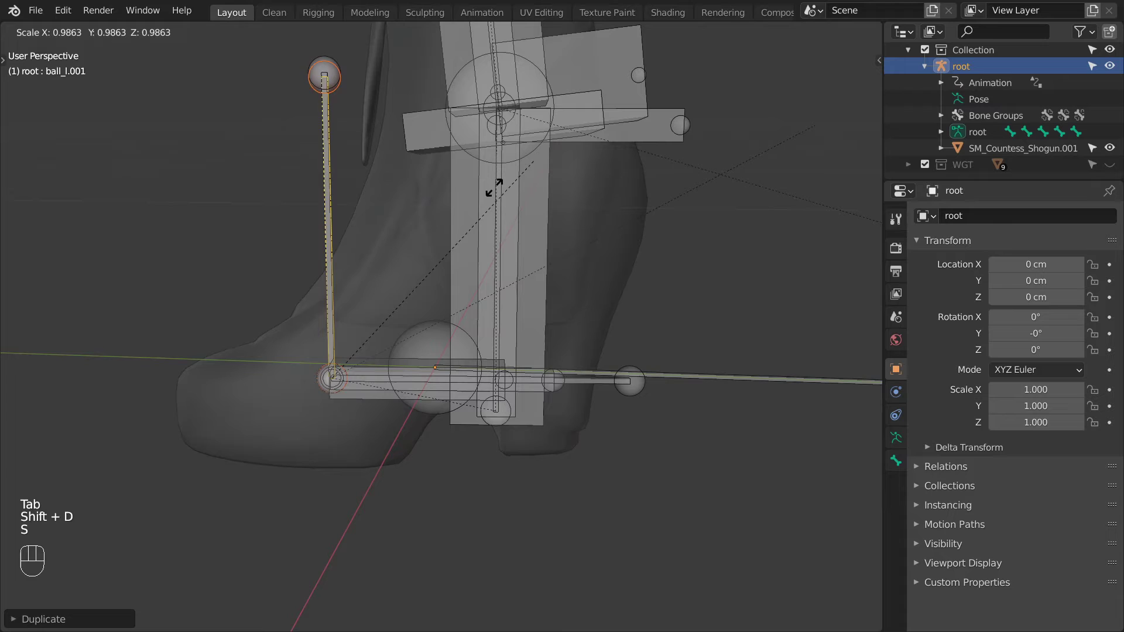
pyautogui.press('s')
pyautogui.hotkey('ctrl', 'alt', 's')
pyautogui.click(387, 216)
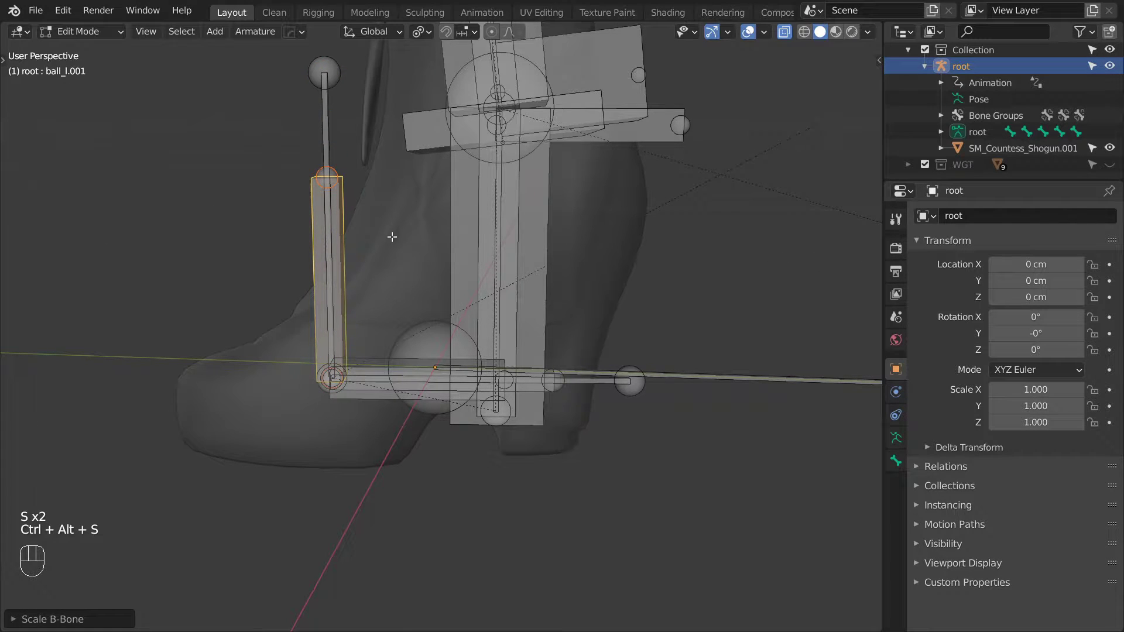
pyautogui.press('F2')
pyautogui.press('BackSpace')
pyautogui.press('BackSpace')
pyautogui.press('BackSpace')
pyautogui.press('BackSpace')
pyautogui.press('Home')
pyautogui.write('BUFF-')
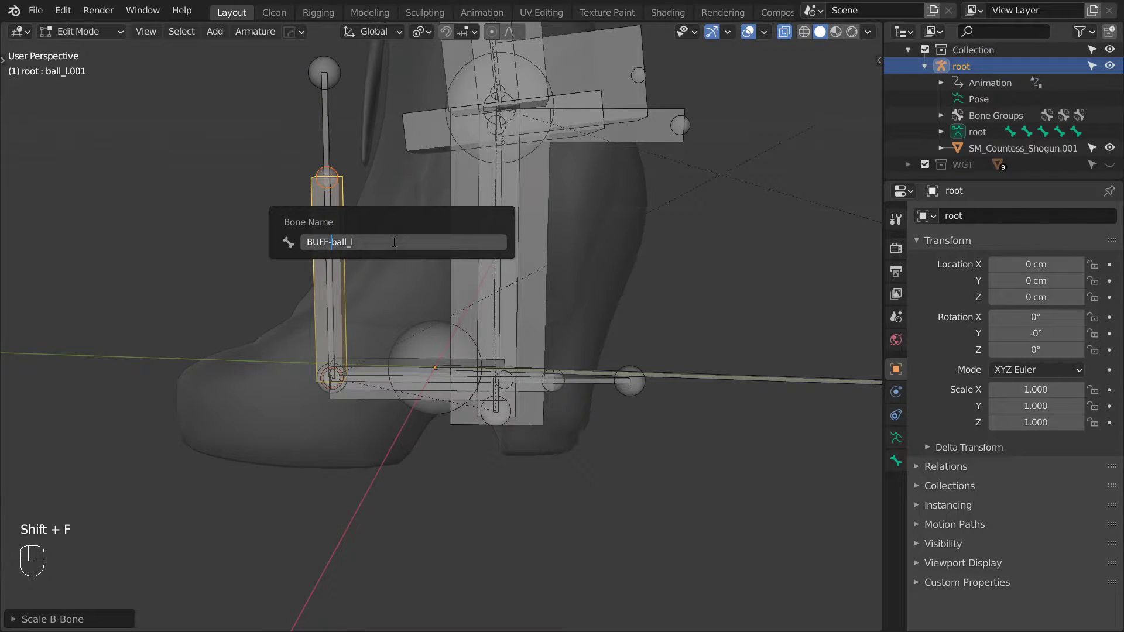
pyautogui.press('Return')
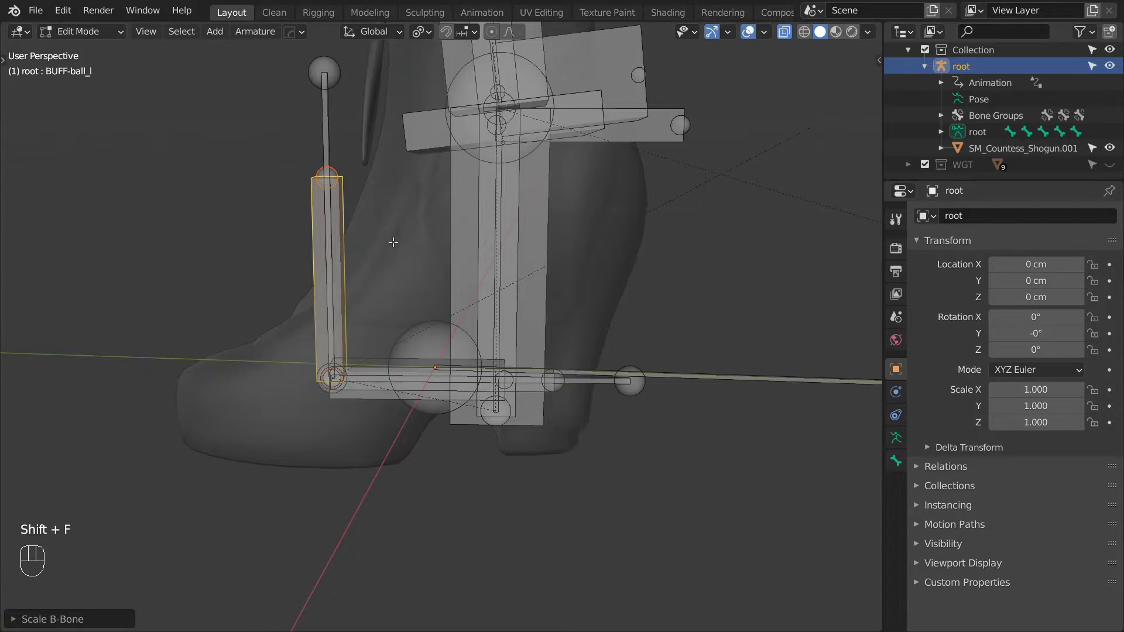
# Step: Parent BUFF-ball_l to MCH-ball driver_l with Keep Offset
pyautogui.keyDown('shift'); pyautogui.click(569, 382); pyautogui.keyUp('shift')
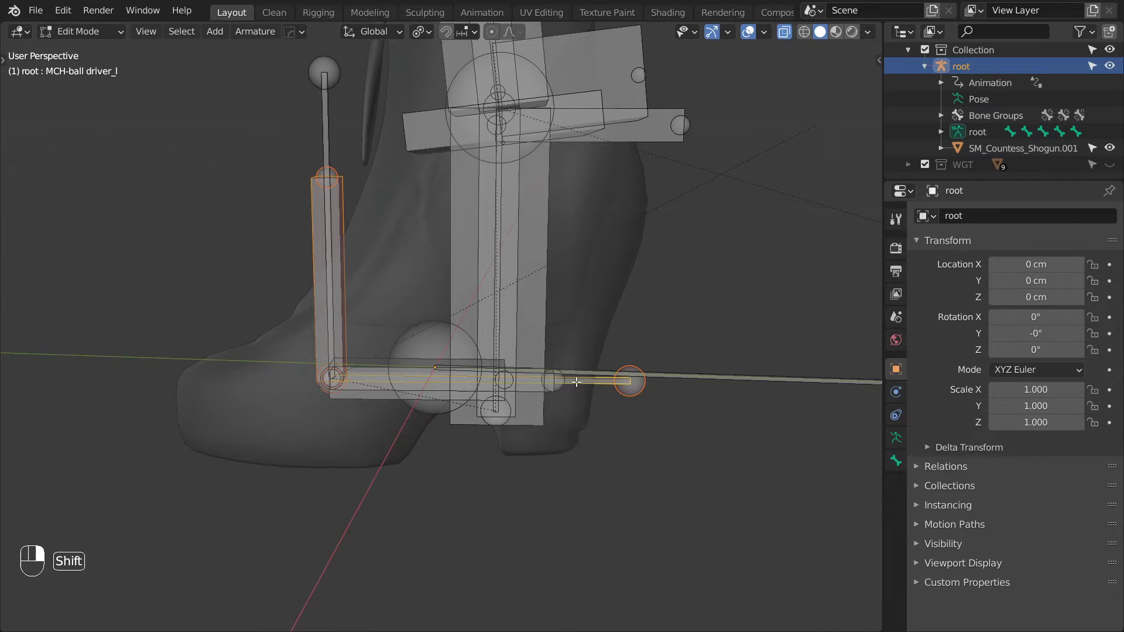
pyautogui.hotkey('ctrl', 'p')
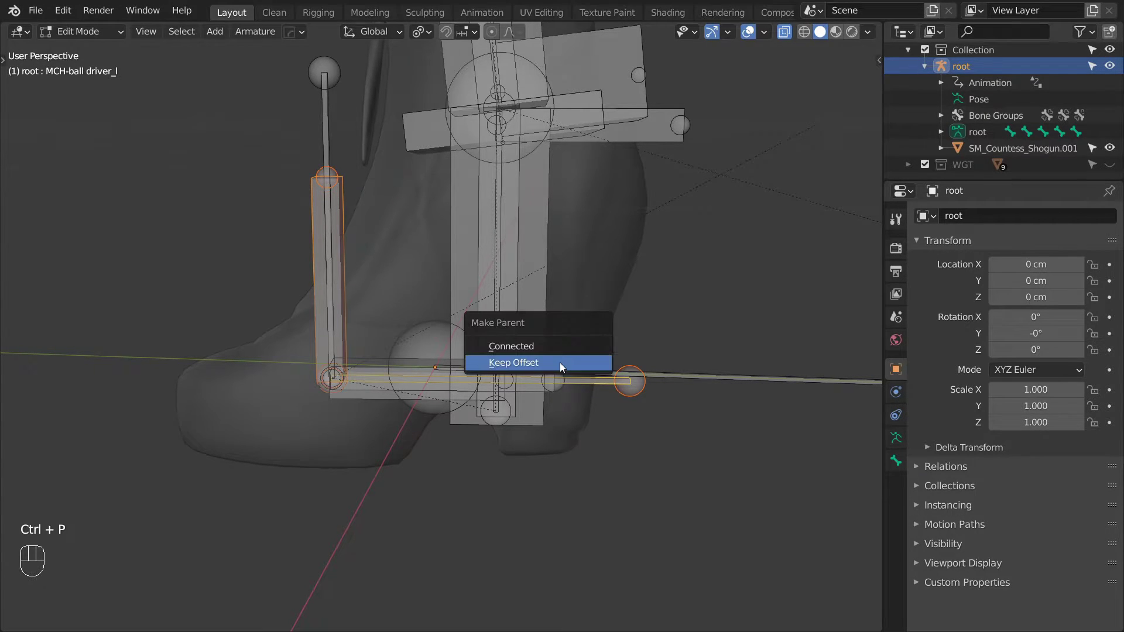
pyautogui.click(559, 364)
# Step: Add a Copy Transforms constraint on ball_l targeting BUFF-ball_l
pyautogui.press('Tab')
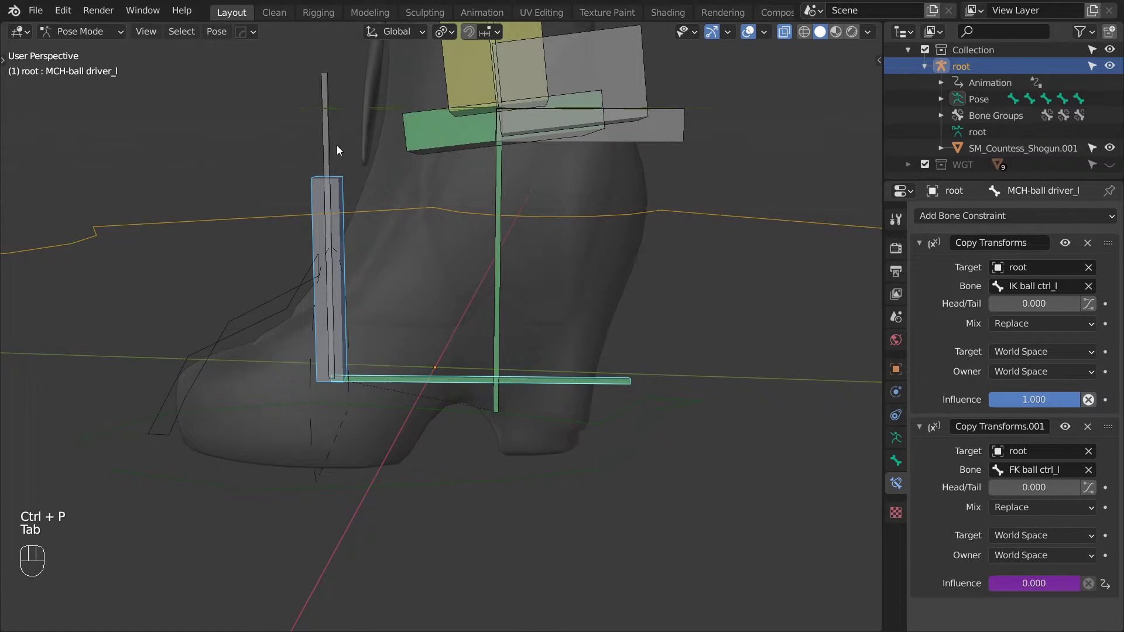
pyautogui.click(331, 138)
pyautogui.keyDown('shift'); pyautogui.click(336, 195); pyautogui.keyUp('shift')
pyautogui.keyDown('shift'); pyautogui.click(329, 139); pyautogui.keyUp('shift')
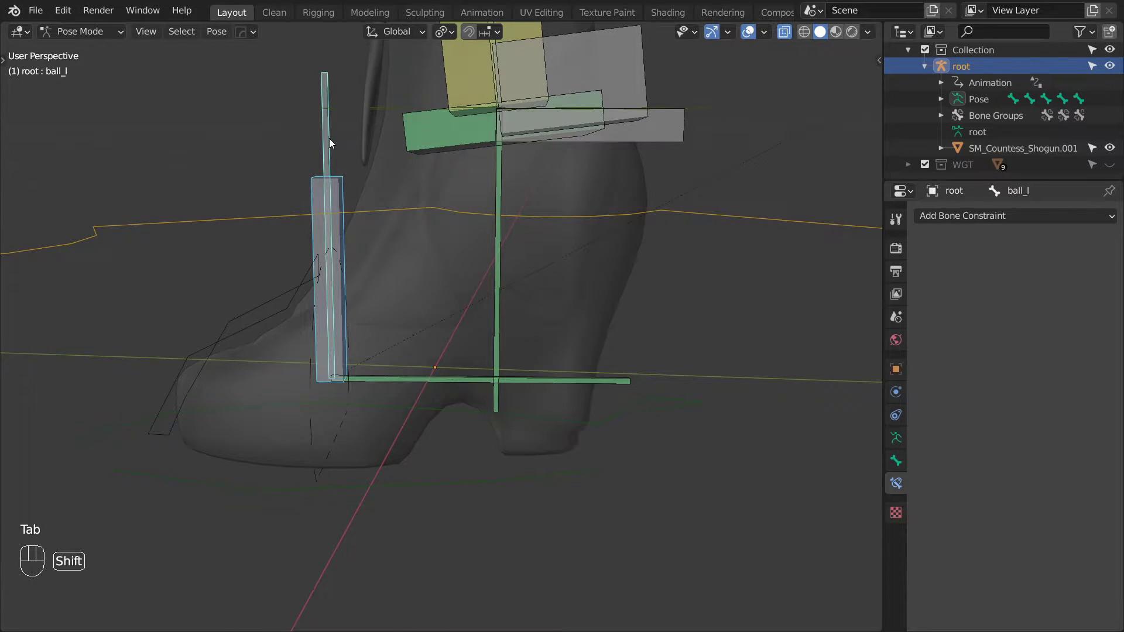
pyautogui.hotkey('shift', 'ctrl', 'c')
pyautogui.click(353, 138)
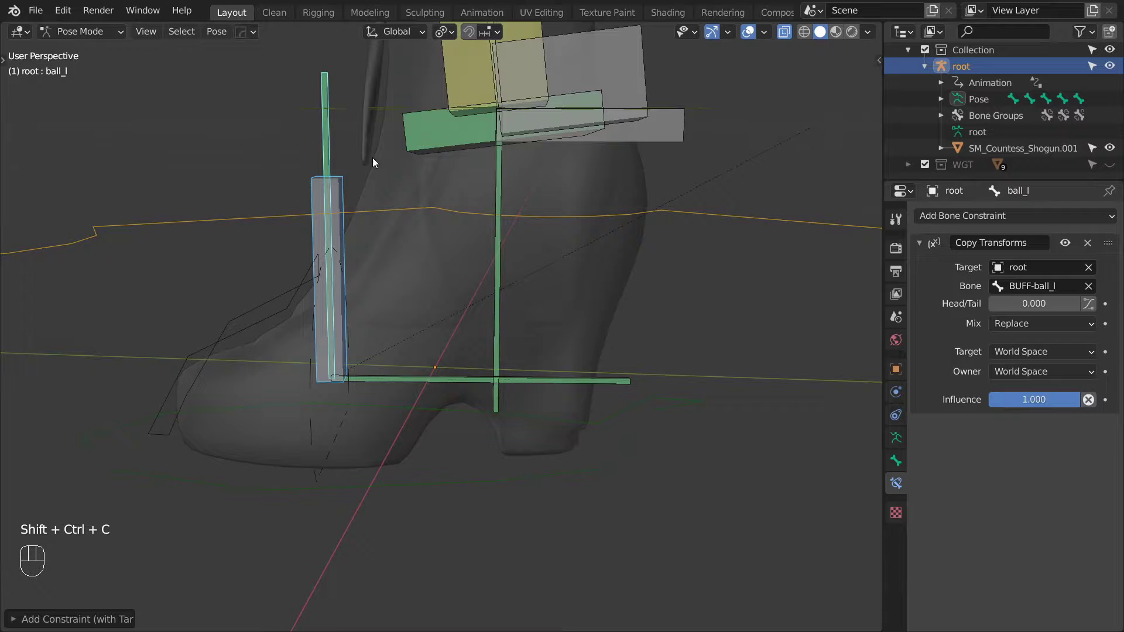
pyautogui.scroll(-3, 397, 329)
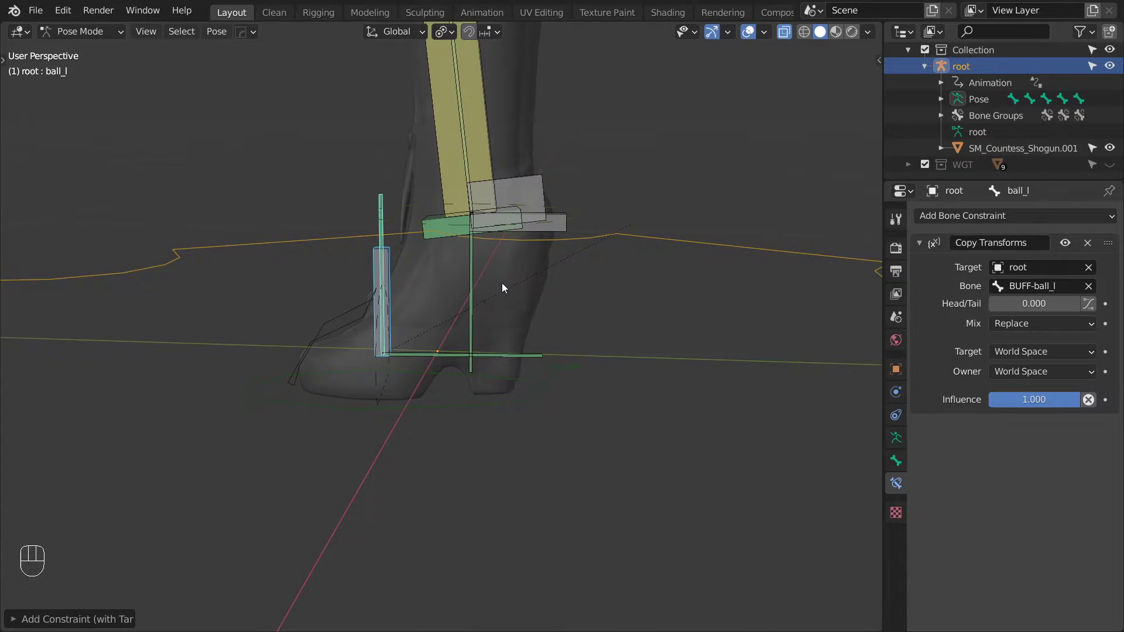
# Step: Test the foot by moving IK foot ctrl_l and rotating FK ball ctrl_l
pyautogui.click(587, 377)
pyautogui.moveTo(574, 347); pyautogui.dragTo(596, 380, button='middle')
pyautogui.press('g')
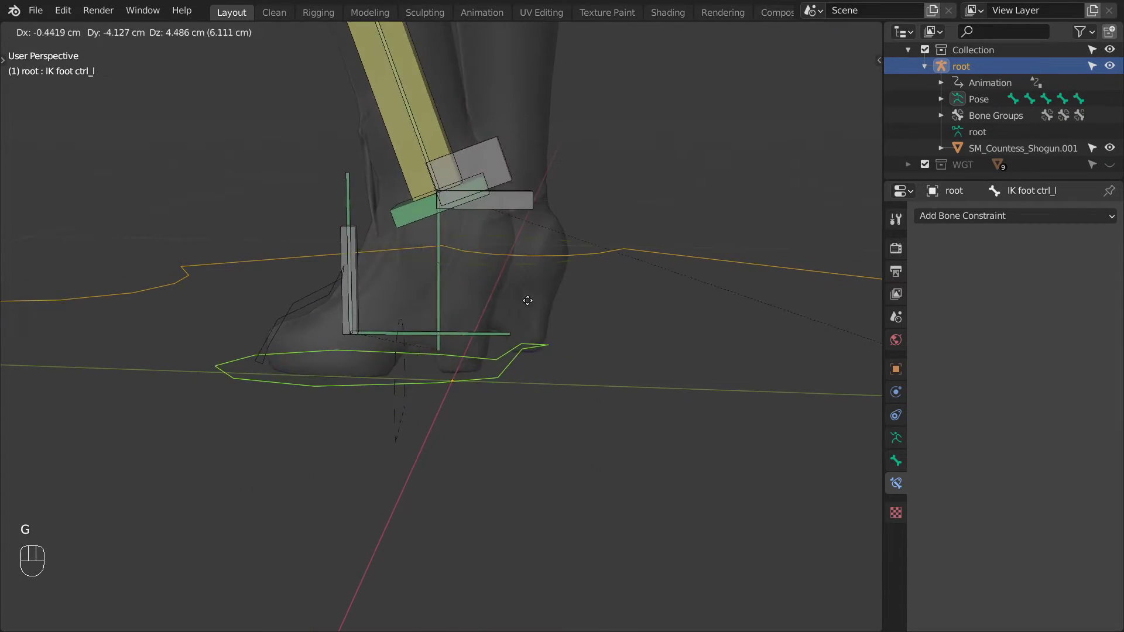
pyautogui.click(441, 242)
pyautogui.moveTo(441, 243); pyautogui.dragTo(413, 297, button='middle')
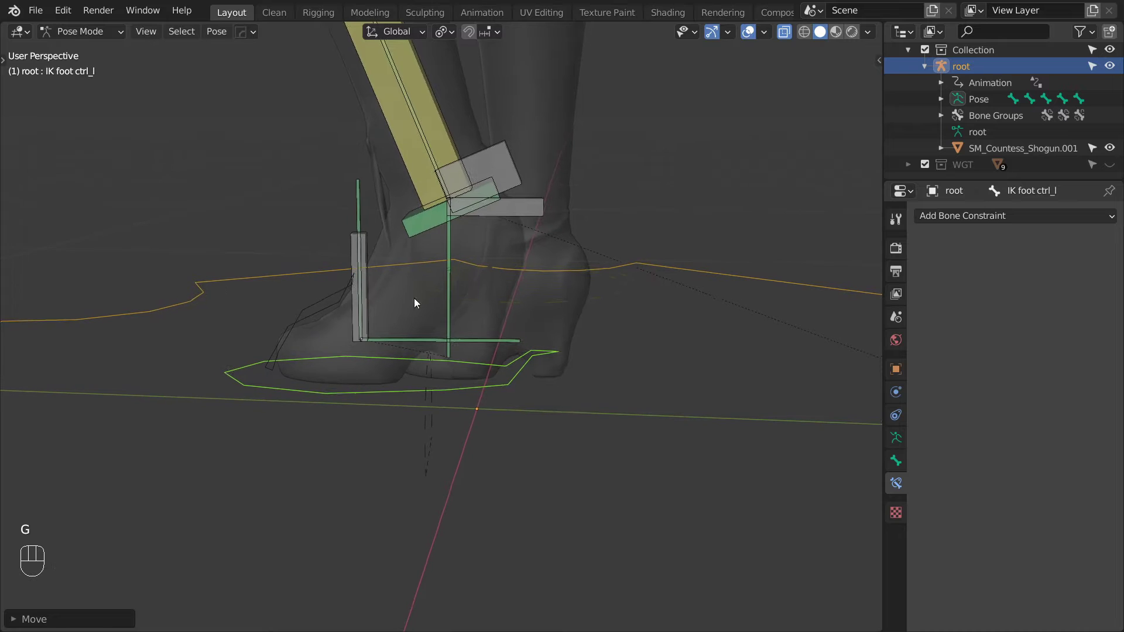
pyautogui.click(320, 305)
pyautogui.press('r')
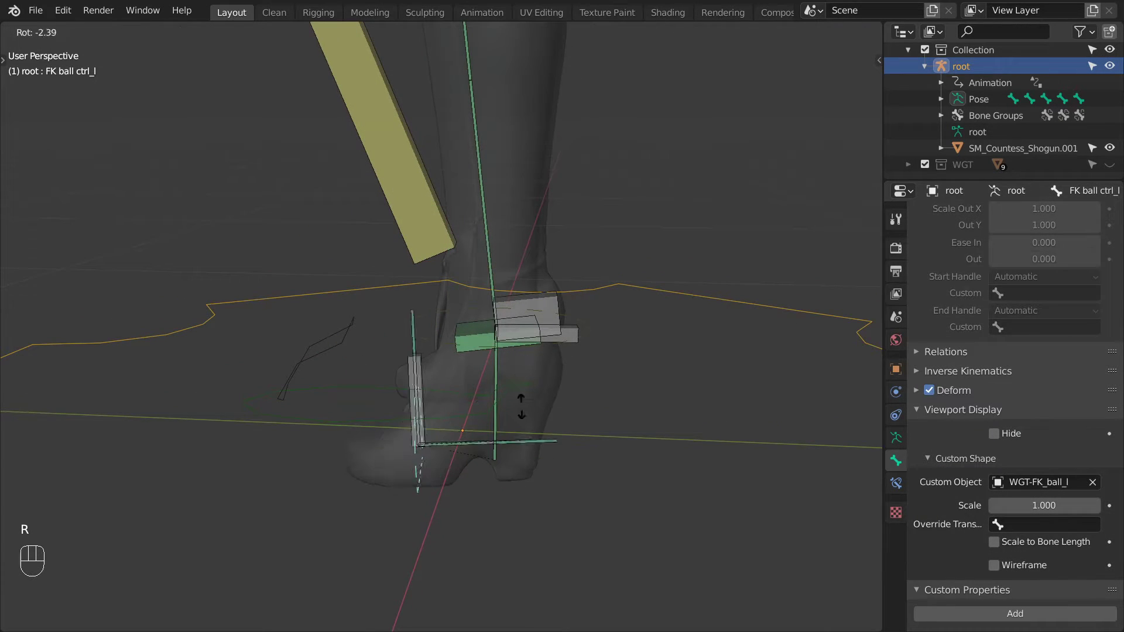
# Step: Duplicate IK foot ctrl_l in place, shorten it, and enlarge its display size to about 3.53
pyautogui.click(521, 403)
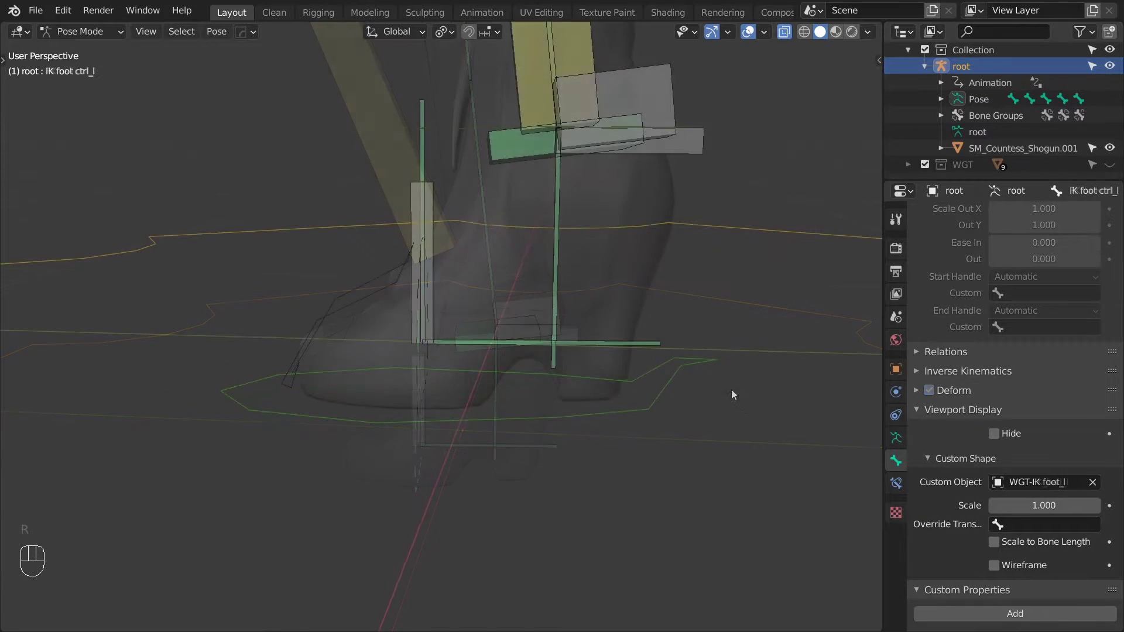
pyautogui.click(698, 359)
pyautogui.press('Tab')
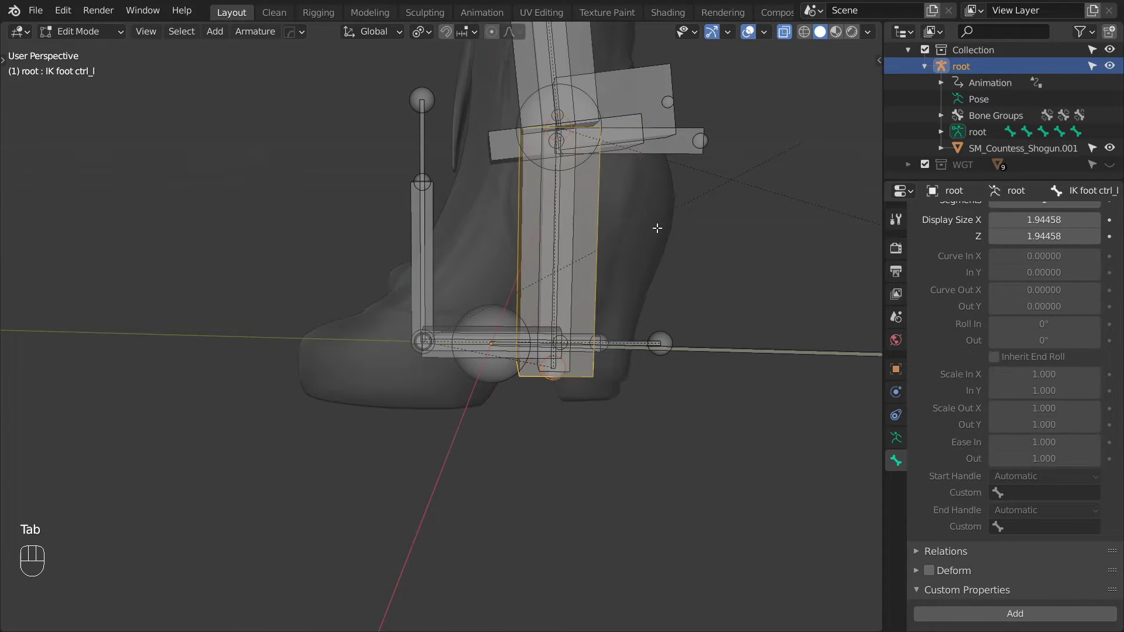
pyautogui.hotkey('shift', 'd')
pyautogui.rightClick(730, 364)
pyautogui.press('s')
pyautogui.click(699, 295)
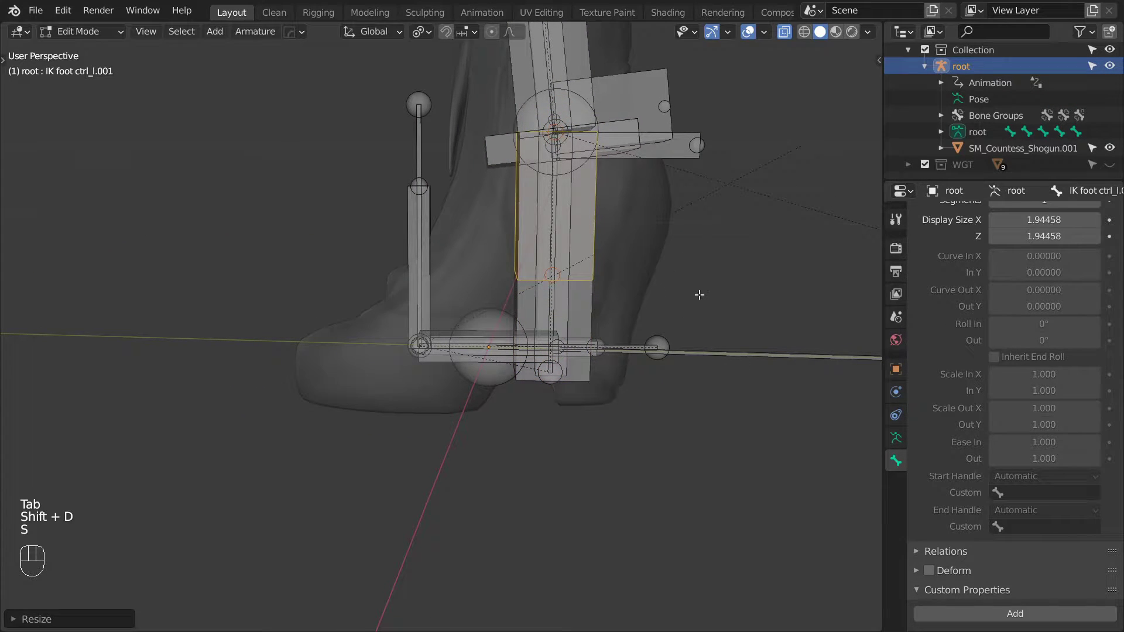
pyautogui.hotkey('ctrl', 'alt', 's')
pyautogui.click(747, 307)
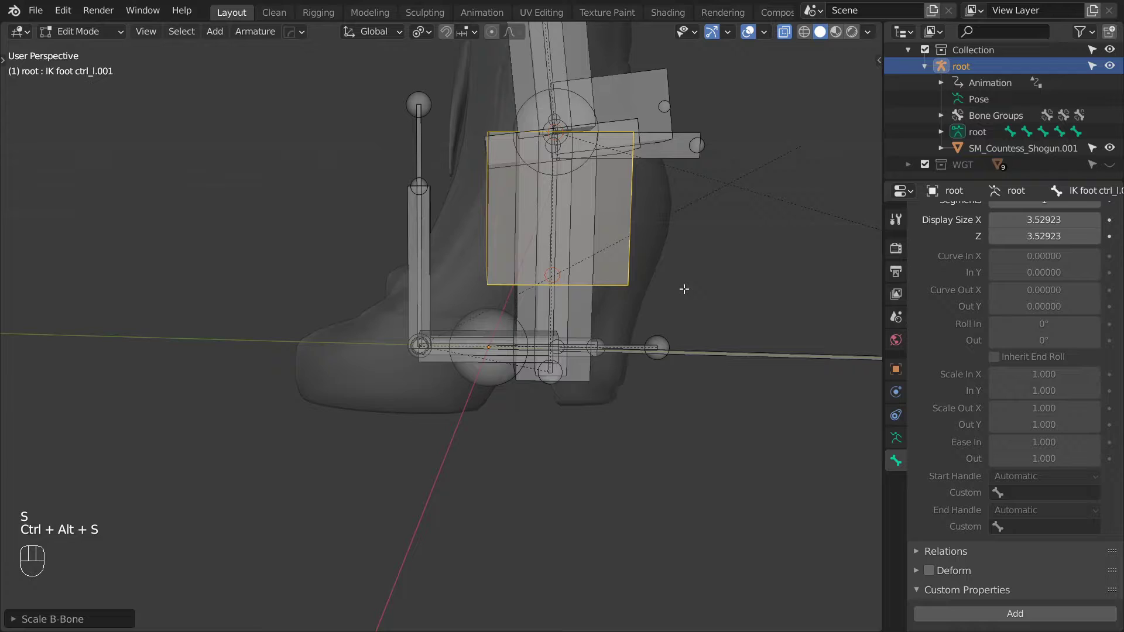
# Step: Rename the duplicate MCH-IK foot driver_l and clear its custom shape
pyautogui.press('F2')
pyautogui.hotkey('ctrl', 'v')
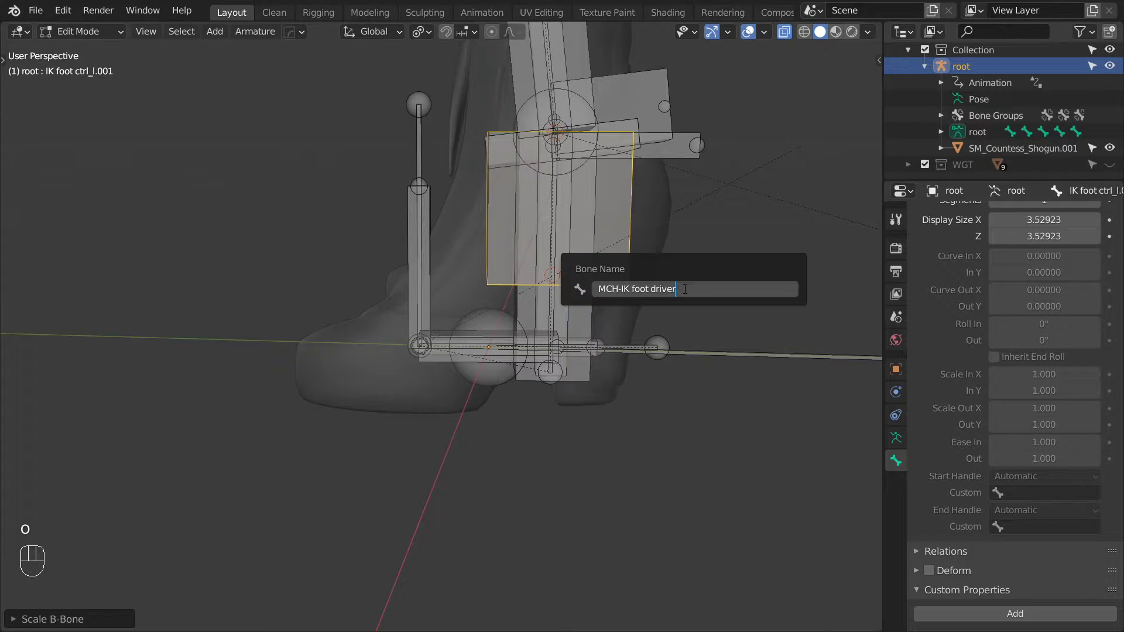
pyautogui.press('Return')
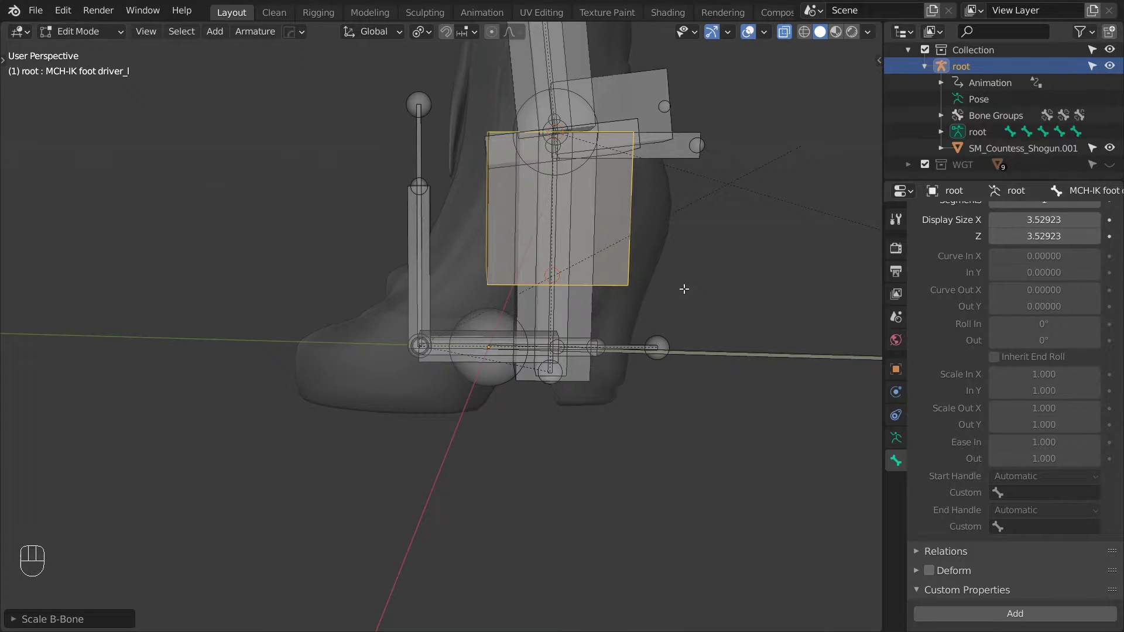
pyautogui.press('Tab')
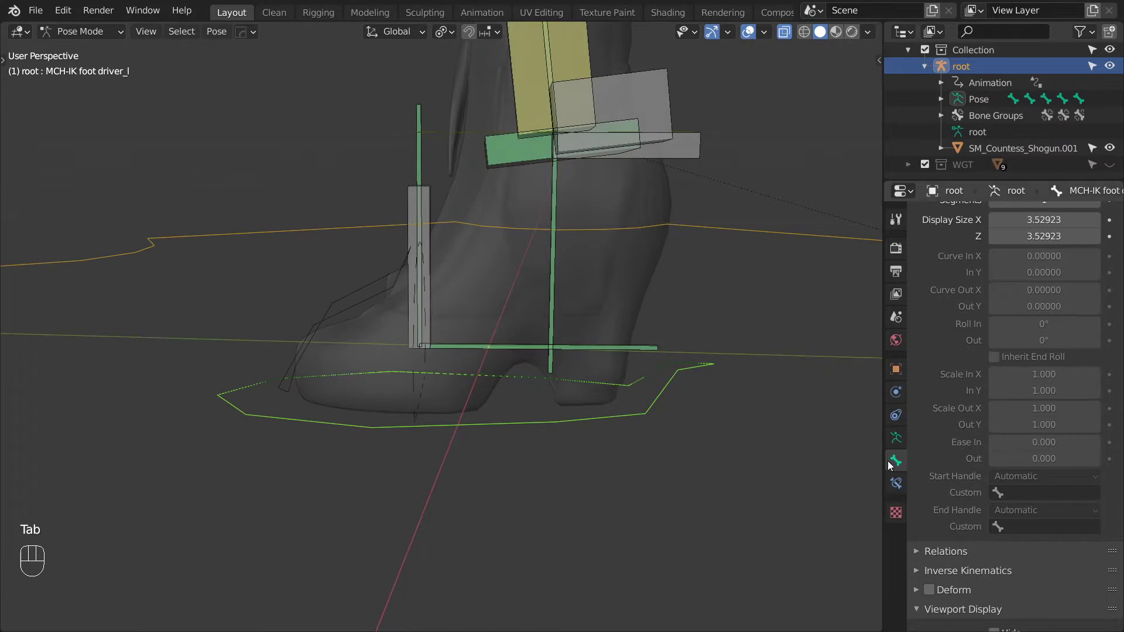
pyautogui.scroll(-2, 991, 520)
pyautogui.scroll(-6, 990, 520)
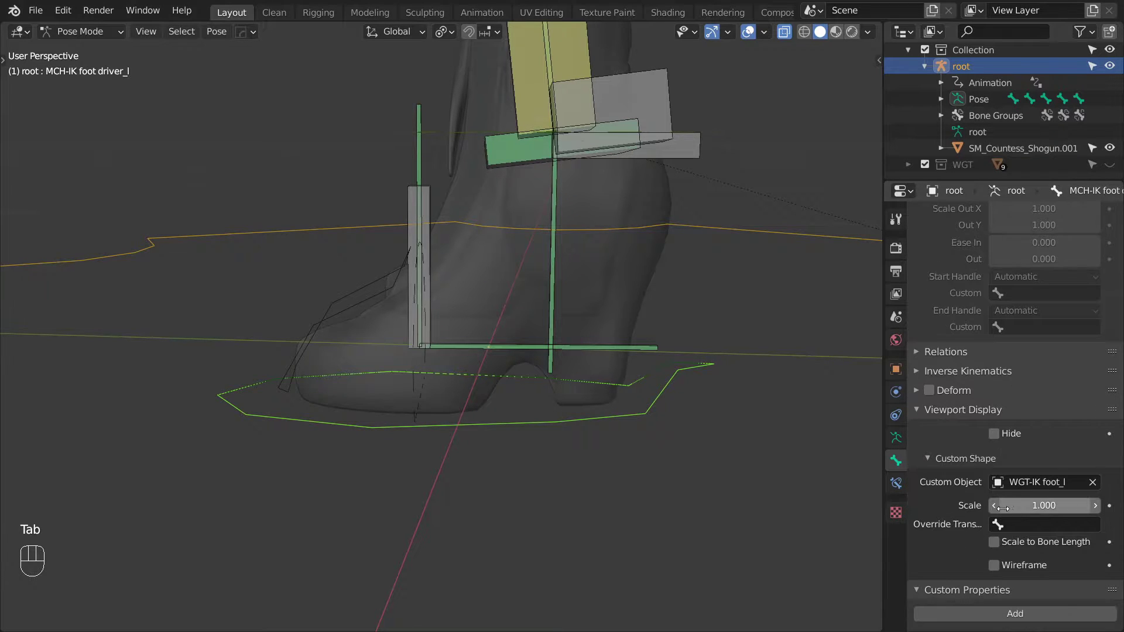
pyautogui.click(1092, 482)
# Step: Copy the MCH-IK foot driver_l name and paste it as MCH-foot driver_l's Copy Transforms target bone
pyautogui.keyDown('shift'); pyautogui.moveTo(572, 246); pyautogui.dragTo(539, 333, button='middle'); pyautogui.keyUp('shift')
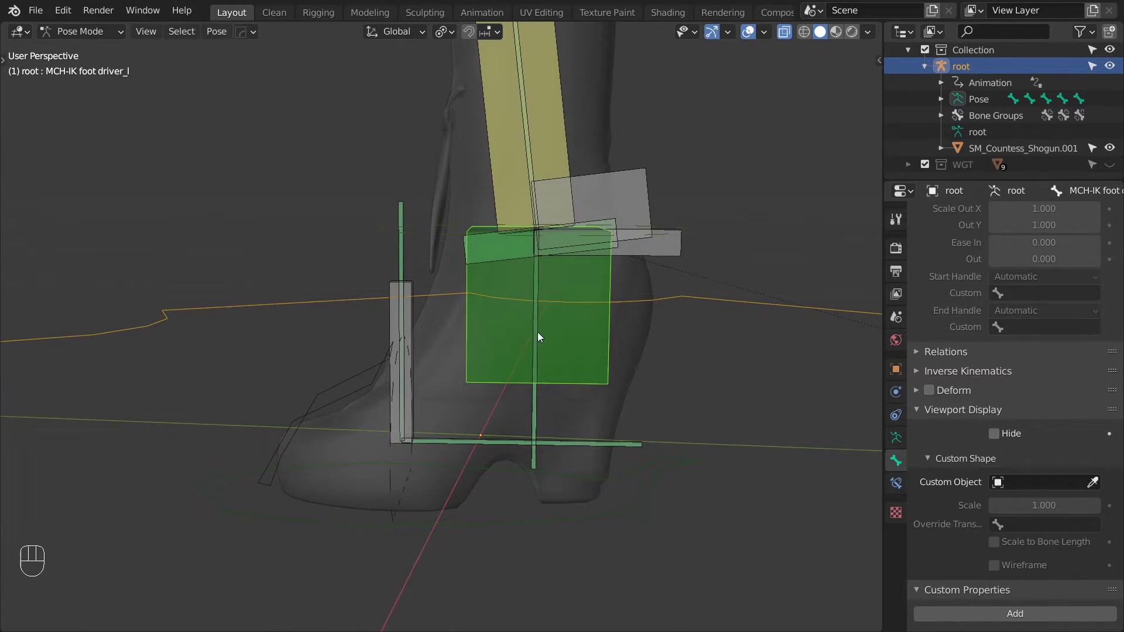
pyautogui.press('F2')
pyautogui.hotkey('ctrl', 'c')
pyautogui.press('Return')
pyautogui.click(538, 406)
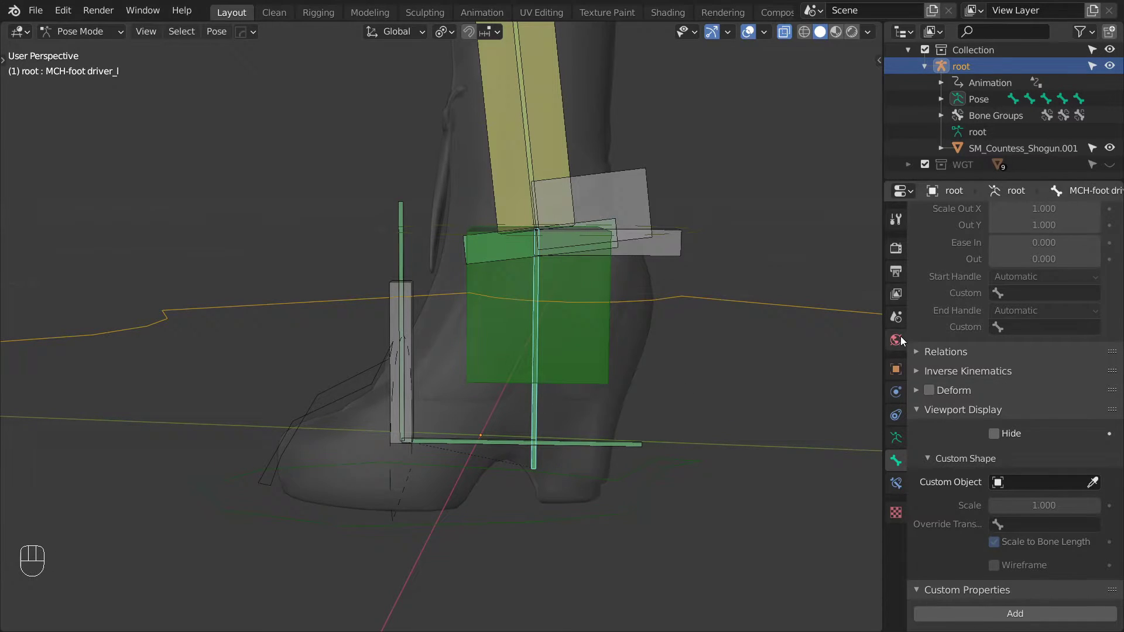
pyautogui.click(895, 483)
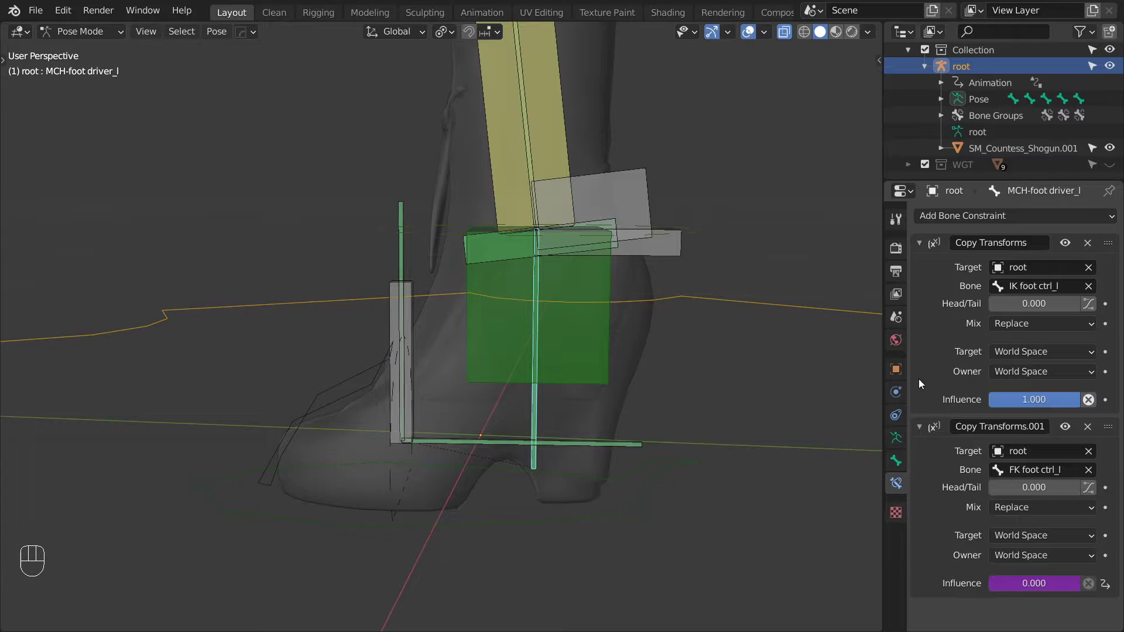
pyautogui.hotkey('ctrl', 'v')
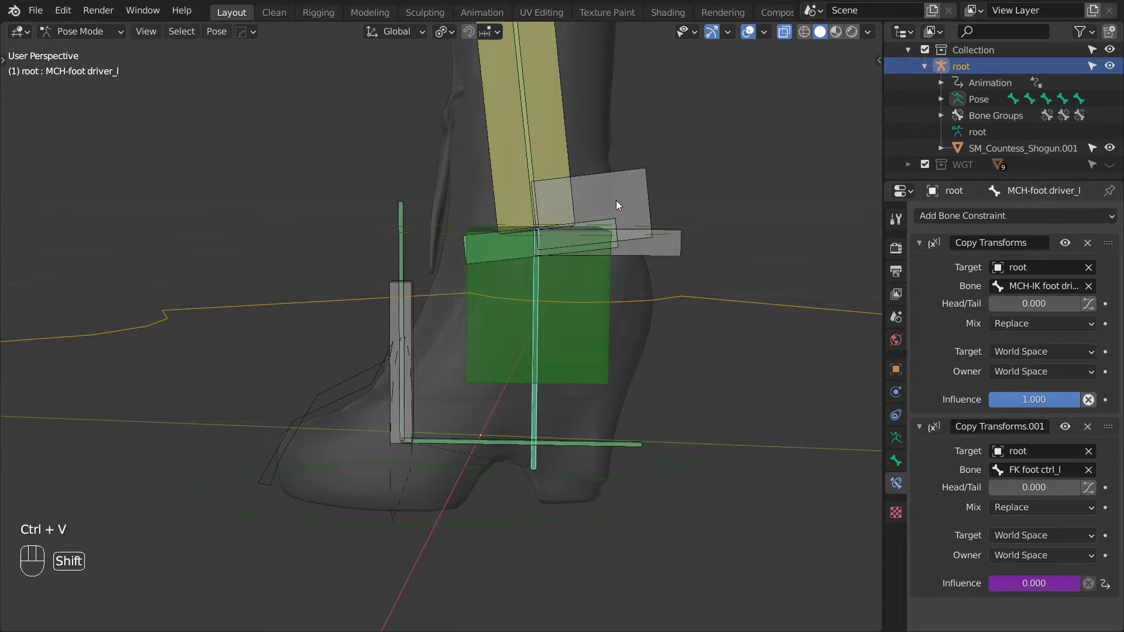
# Step: Retarget MCH-IK calf_l's IK constraint bone to MCH-IK foot driver_l
pyautogui.keyDown('shift'); pyautogui.moveTo(616, 200); pyautogui.dragTo(570, 272, button='middle'); pyautogui.keyUp('shift')
pyautogui.click(568, 237)
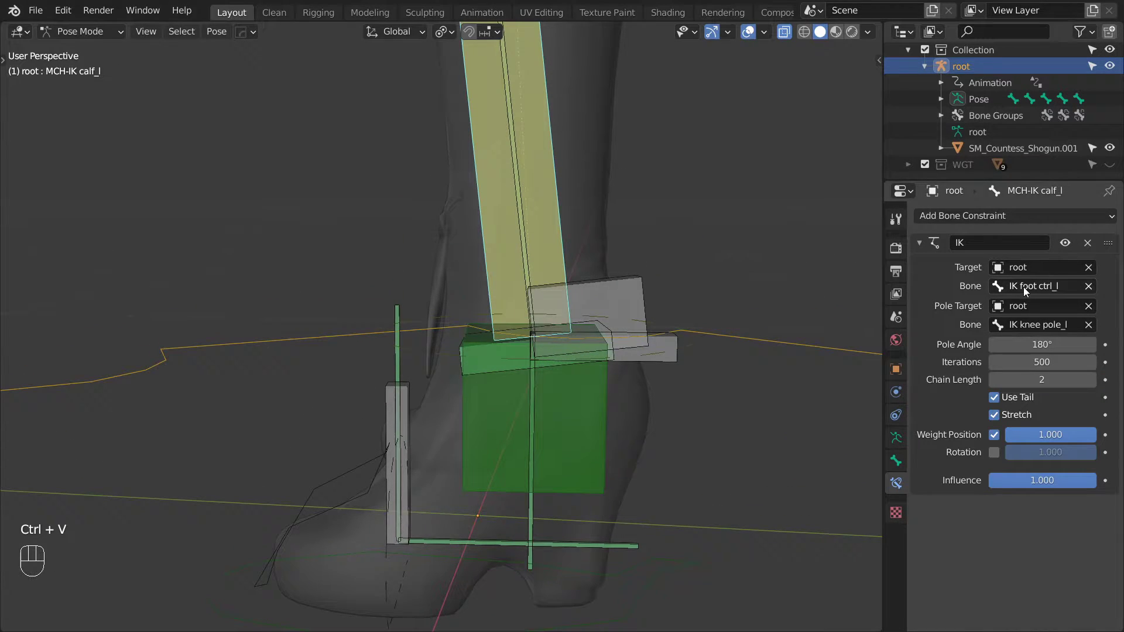
pyautogui.hotkey('ctrl', 'v')
pyautogui.scroll(-1, 683, 385)
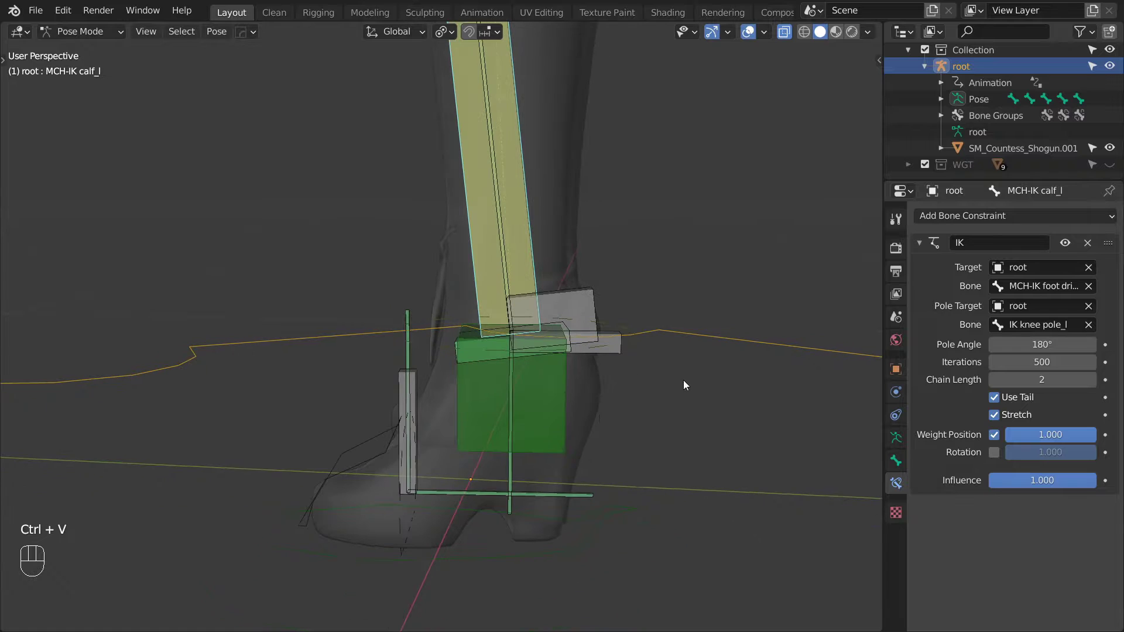
pyautogui.click(560, 419)
pyautogui.keyDown('shift'); pyautogui.moveTo(559, 420); pyautogui.dragTo(605, 323, button='middle'); pyautogui.keyUp('shift')
# Step: Test-move the driver bone and IK foot ctrl_l, cancelling each move
pyautogui.press('g')
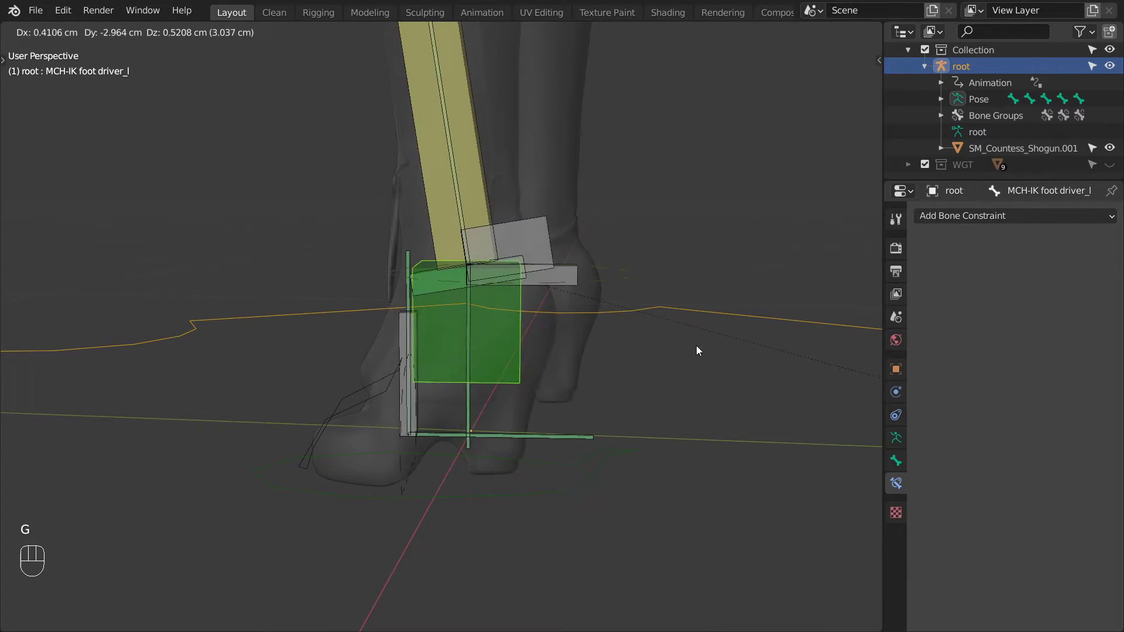
pyautogui.rightClick(696, 351)
pyautogui.click(619, 454)
pyautogui.press('g')
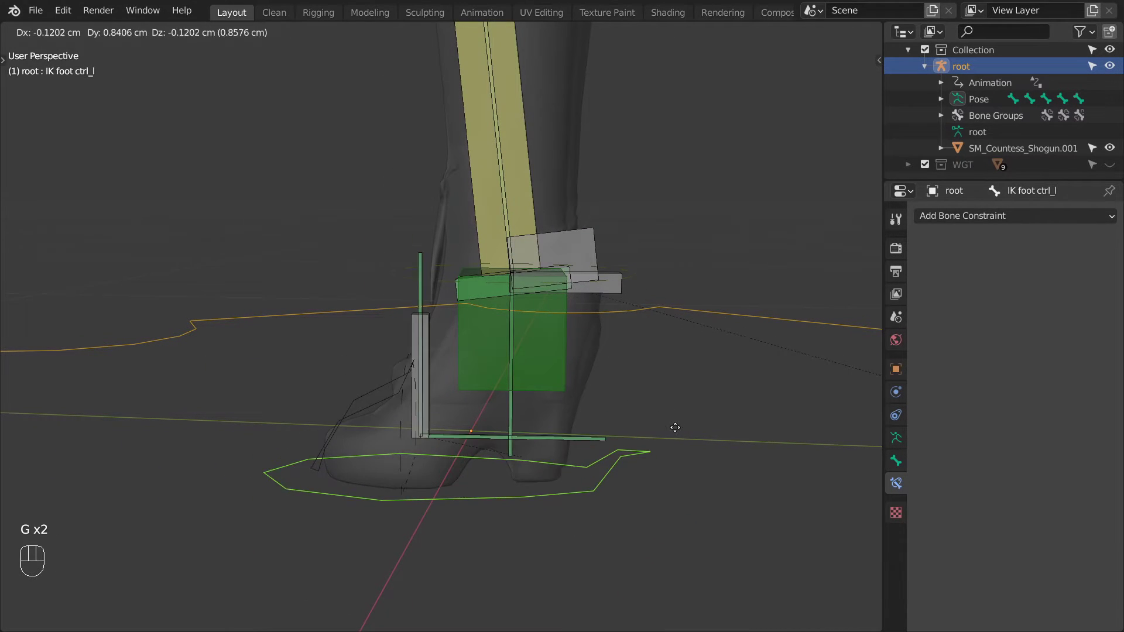
pyautogui.rightClick(675, 427)
# Step: Duplicate IK ball ctrl_l in place in Edit Mode and shorten the copy
pyautogui.scroll(2, 627, 416)
pyautogui.click(387, 369)
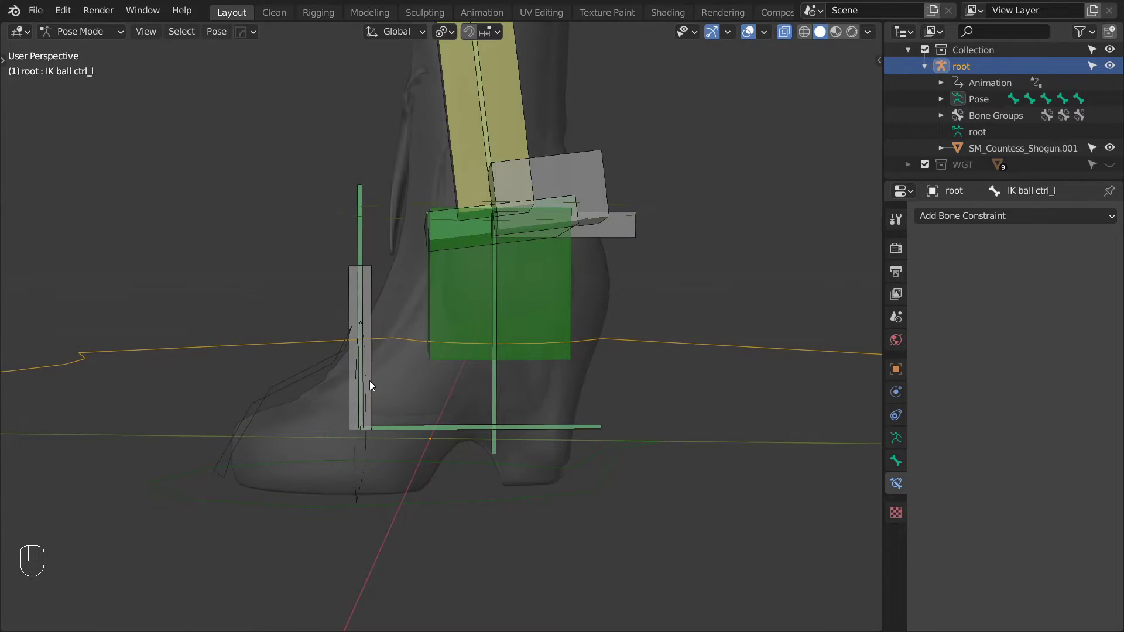
pyautogui.click(328, 354)
pyautogui.press('Tab')
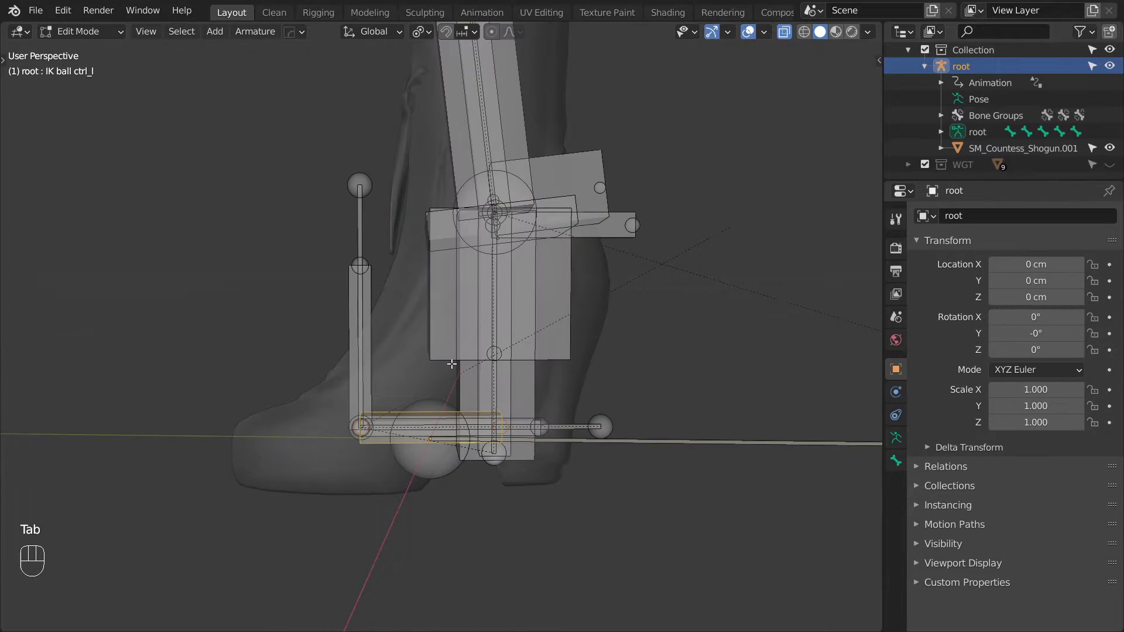
pyautogui.hotkey('shift', 'd')
pyautogui.rightClick(452, 364)
pyautogui.press('s')
pyautogui.click(562, 304)
# Step: Enlarge the duplicate's box display size and name it MCH-IK foot ball roll_l
pyautogui.hotkey('ctrl', 'alt', 's')
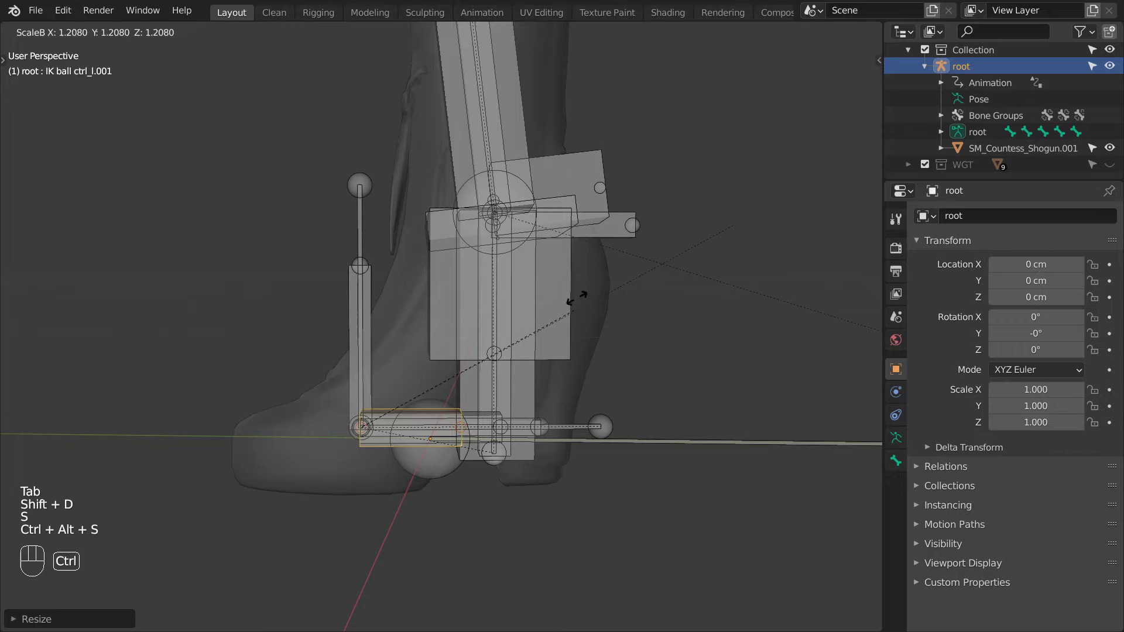
pyautogui.click(608, 160)
pyautogui.press('F2')
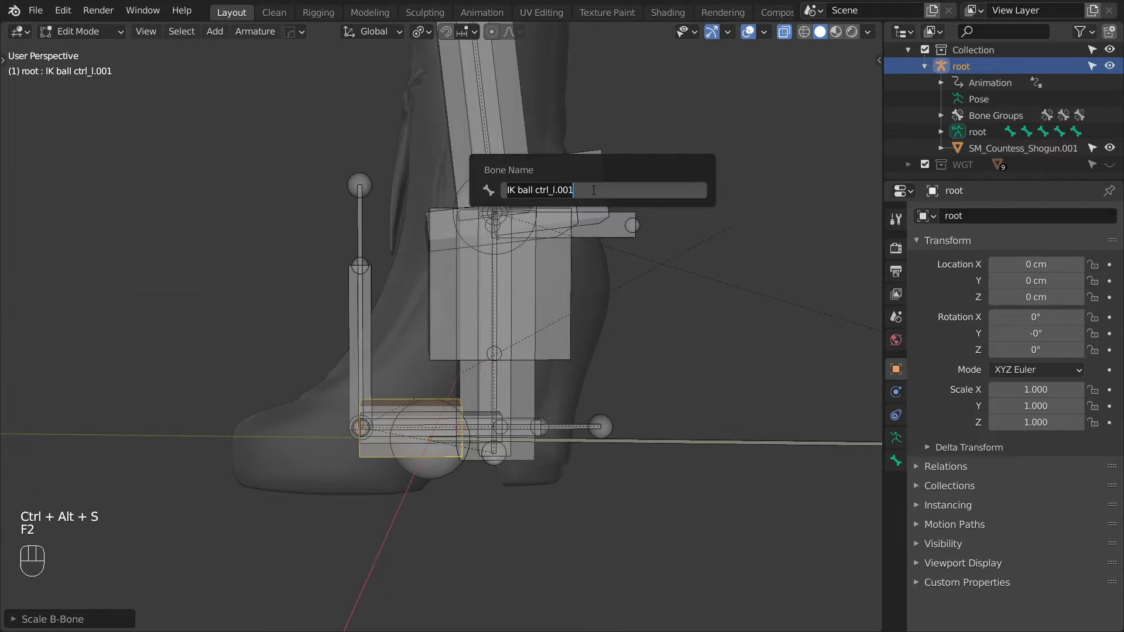
pyautogui.write('MCH-IK foot ball ro')
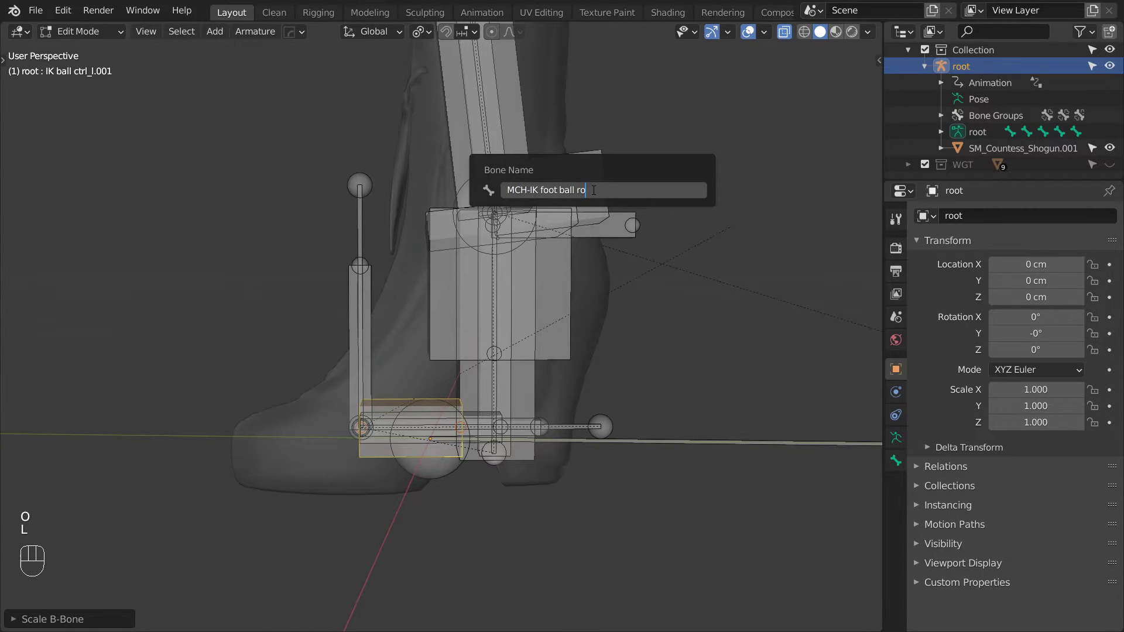
pyautogui.write('ll_l')
pyautogui.press('Return')
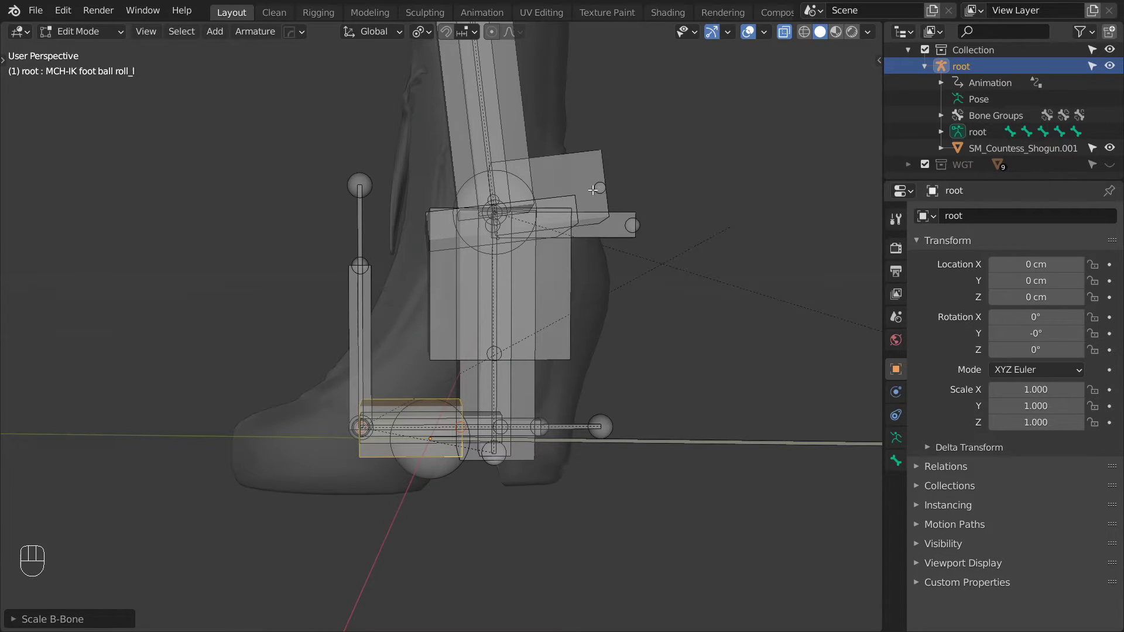
# Step: Clear the custom shape from MCH-IK foot ball roll_l in Pose Mode
pyautogui.press('Tab')
pyautogui.click(896, 461)
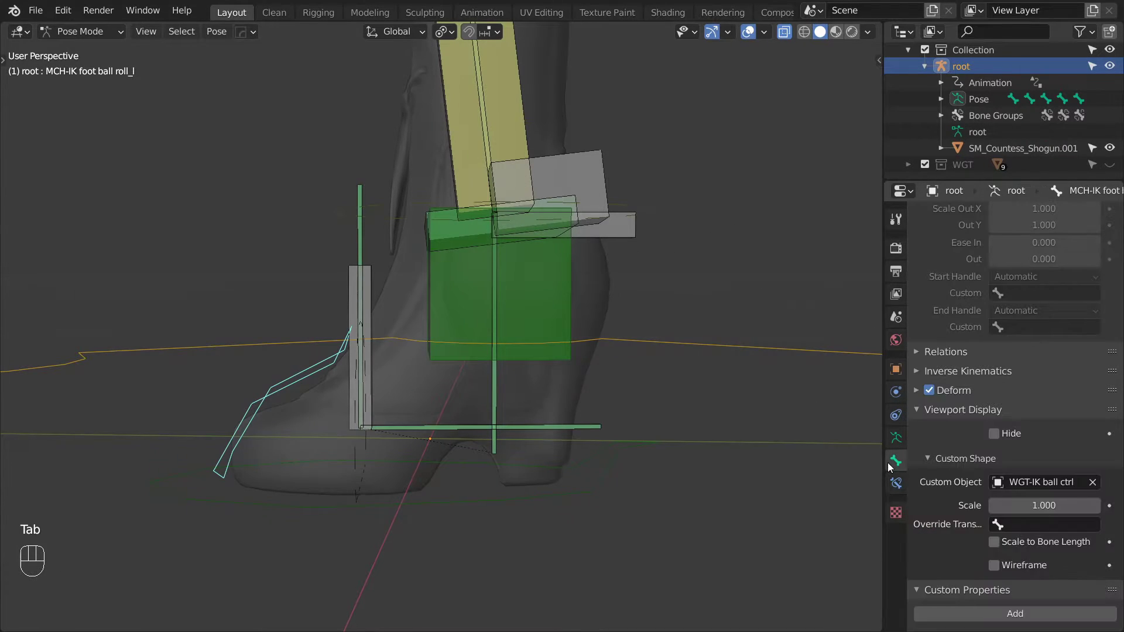
pyautogui.click(1092, 482)
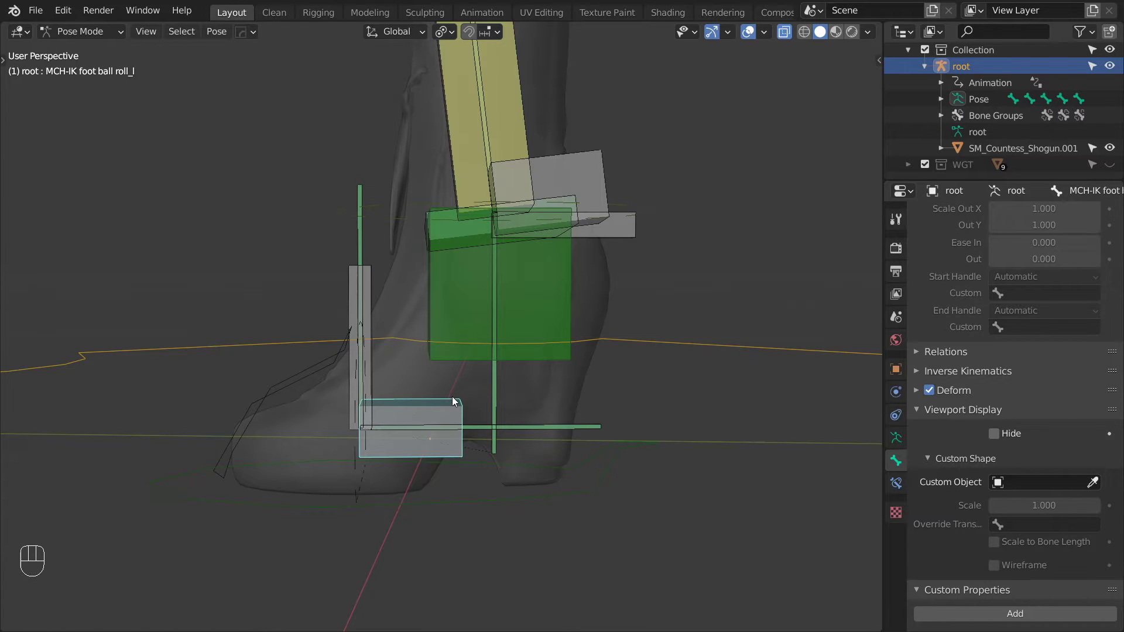
pyautogui.press('Tab')
pyautogui.hotkey('shift', 'c')
# Step: Add a new bone at the 3D cursor, reposition it and shorten it
pyautogui.hotkey('shift', 'a')
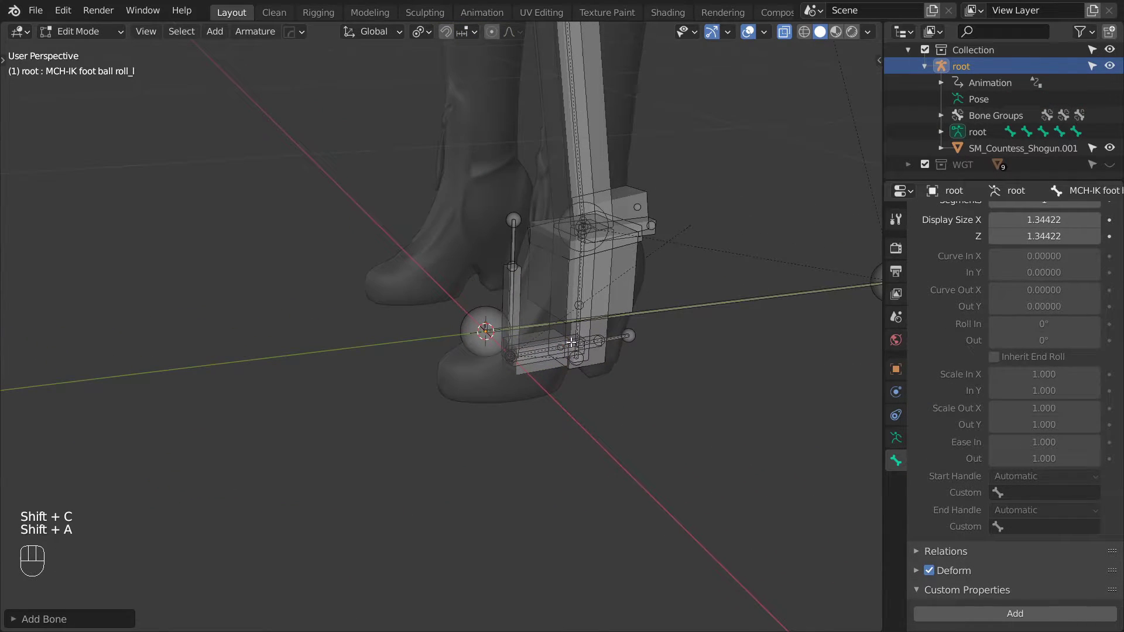
pyautogui.press('g')
pyautogui.click(575, 247)
pyautogui.click(492, 272)
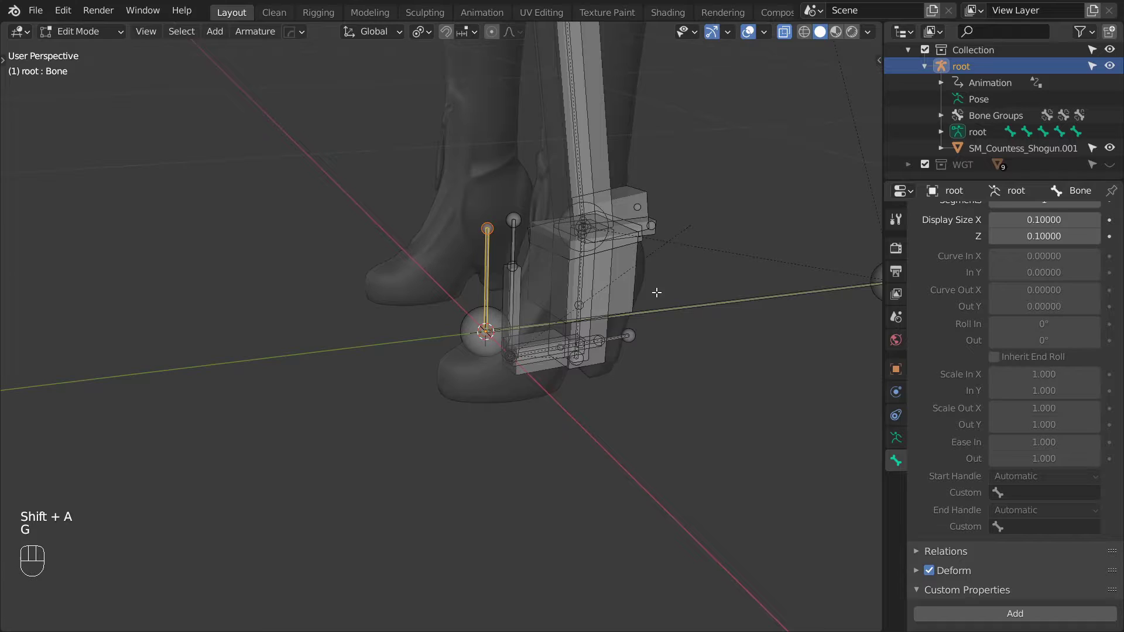
pyautogui.press('s')
pyautogui.click(561, 304)
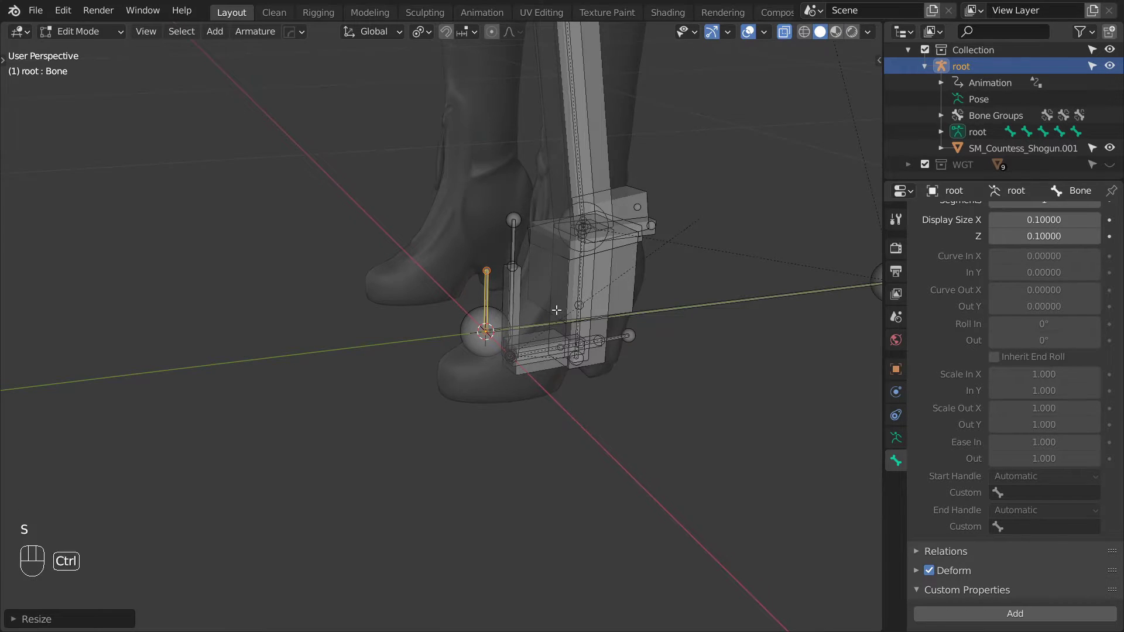
# Step: In bottom orthographic view, move the new bone down to the left boot's sole
pyautogui.press('ctrl+KP_7')
pyautogui.press('KP_5')
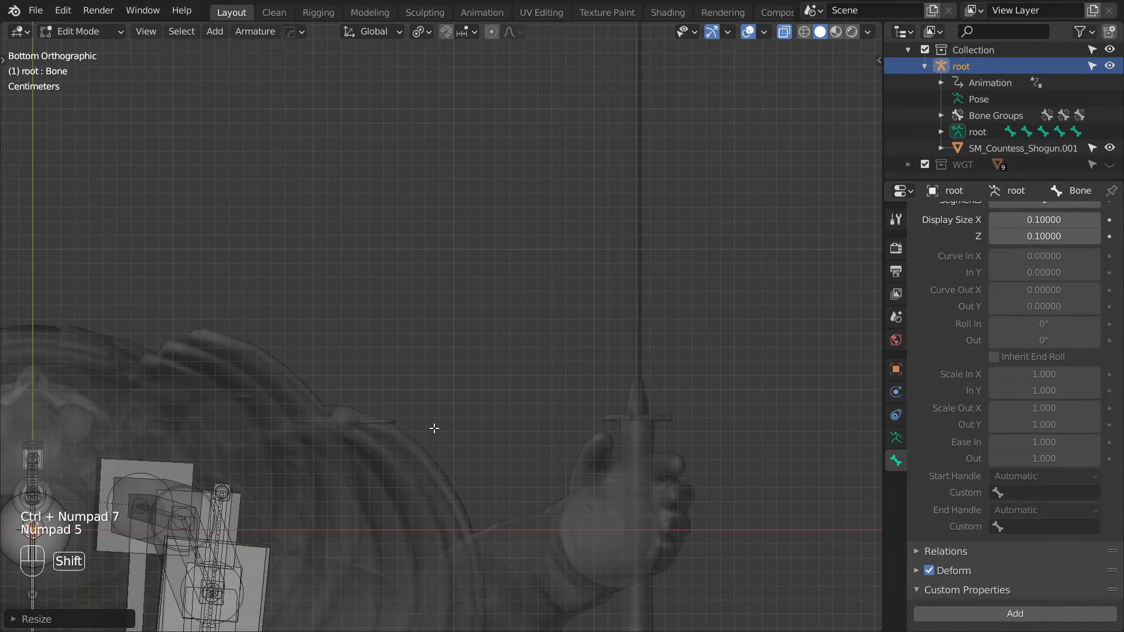
pyautogui.keyDown('shift'); pyautogui.moveTo(434, 427); pyautogui.dragTo(648, 133, button='middle'); pyautogui.keyUp('shift')
pyautogui.hotkey('alt', 'z')
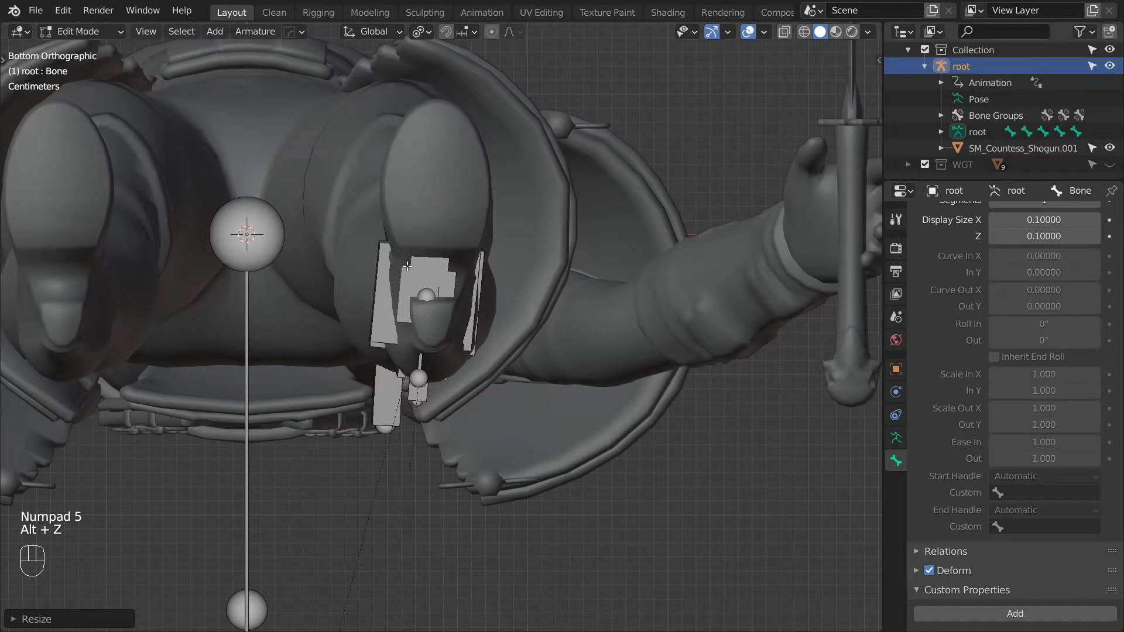
pyautogui.press('g')
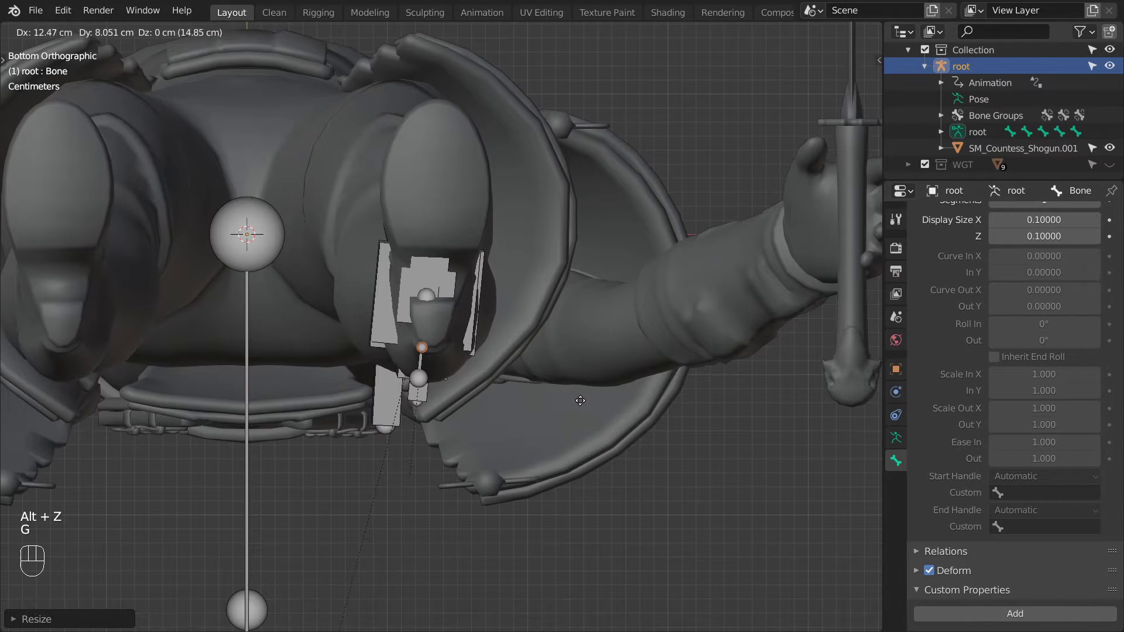
pyautogui.click(582, 399)
pyautogui.scroll(8, 580, 400)
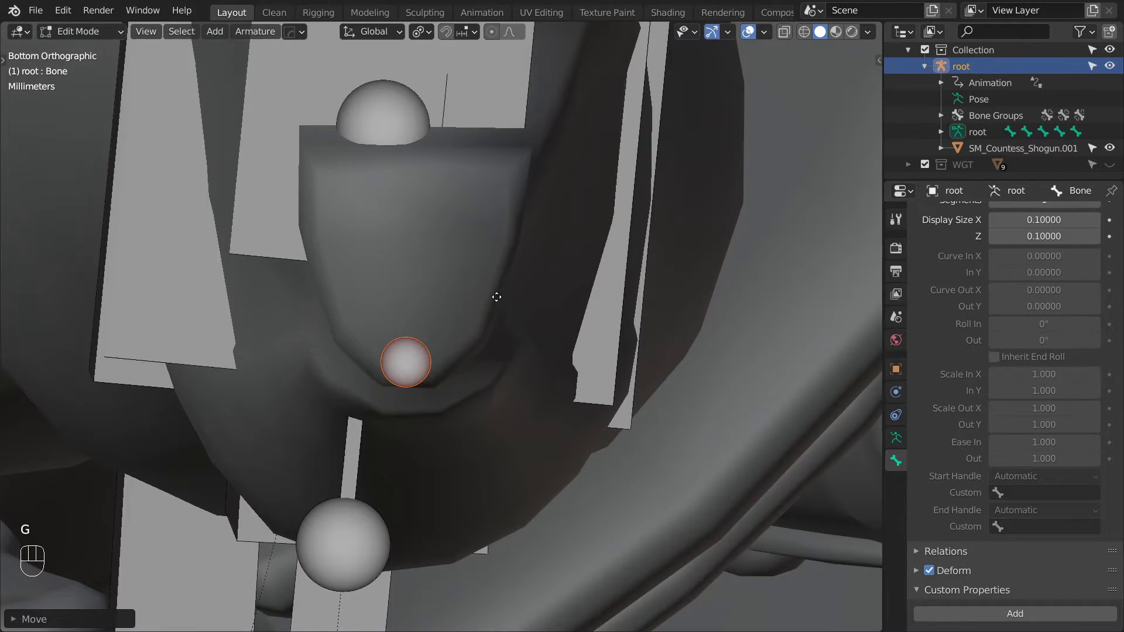
pyautogui.click(496, 318)
pyautogui.scroll(-1, 495, 318)
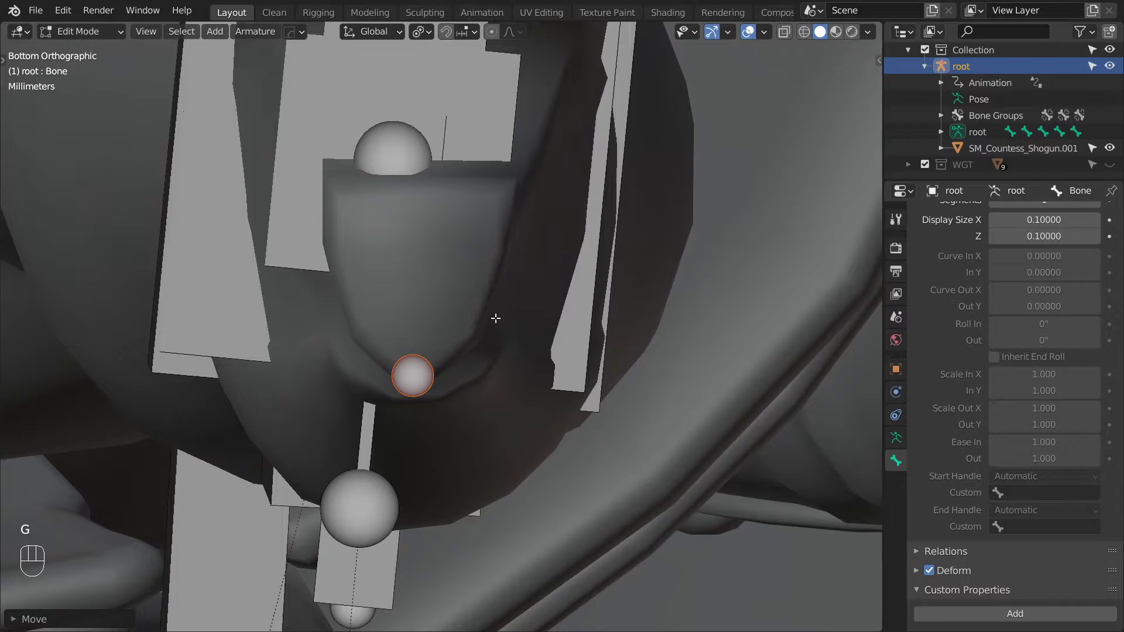
pyautogui.scroll(-5, 495, 318)
# Step: Duplicate the bone three times, placing copies at the toe tip and the sole's outer and inner edges
pyautogui.hotkey('shift', 'd')
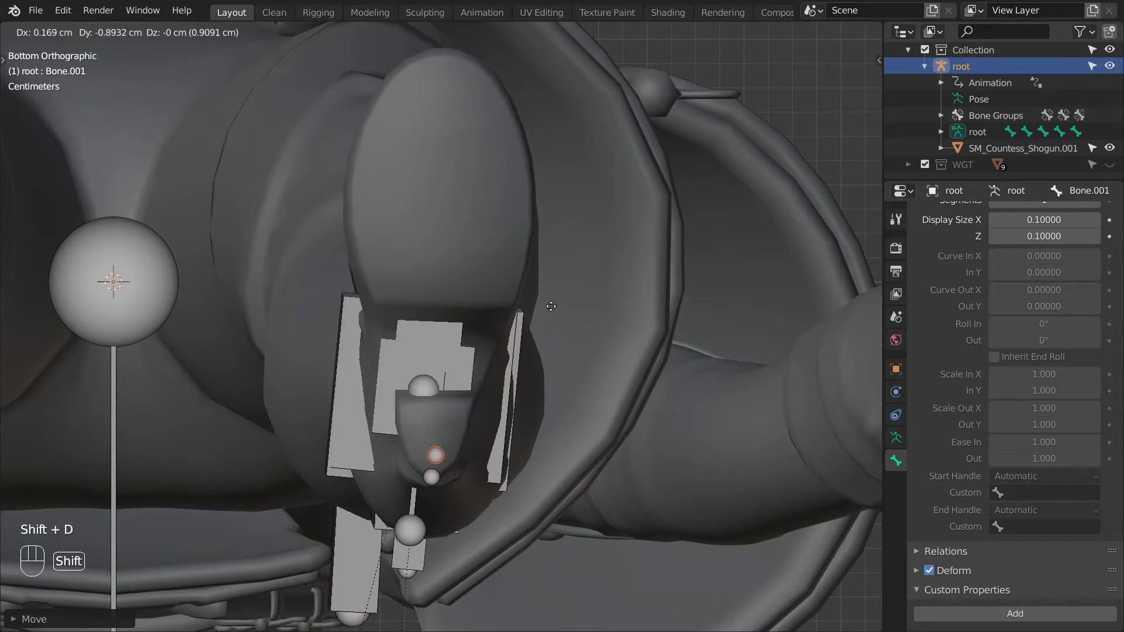
pyautogui.click(520, 628)
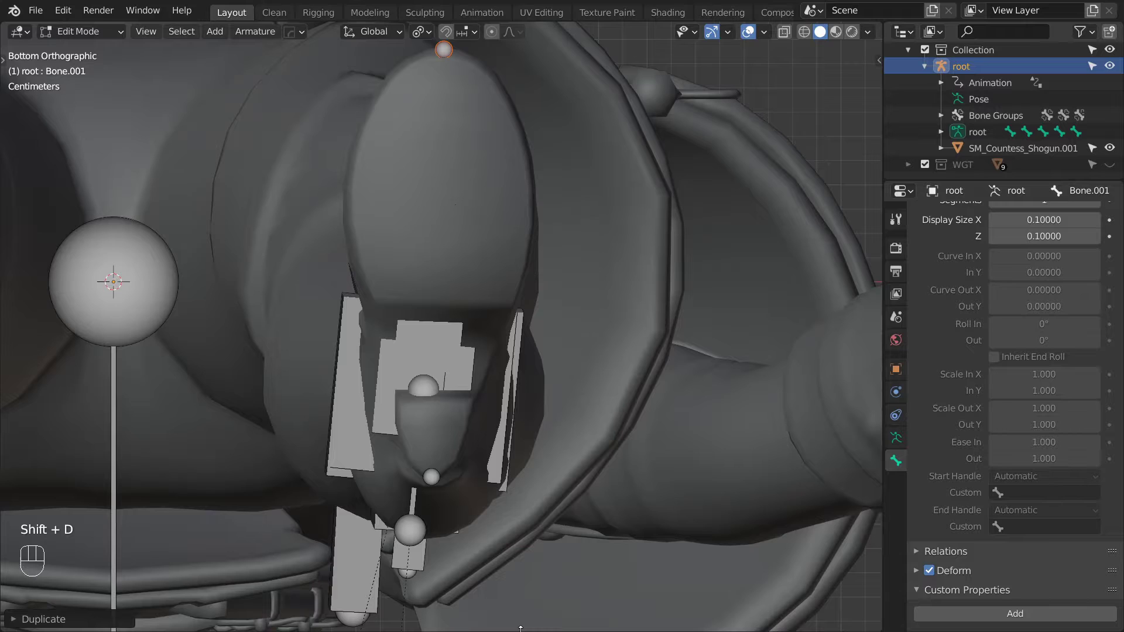
pyautogui.hotkey('shift', 'd')
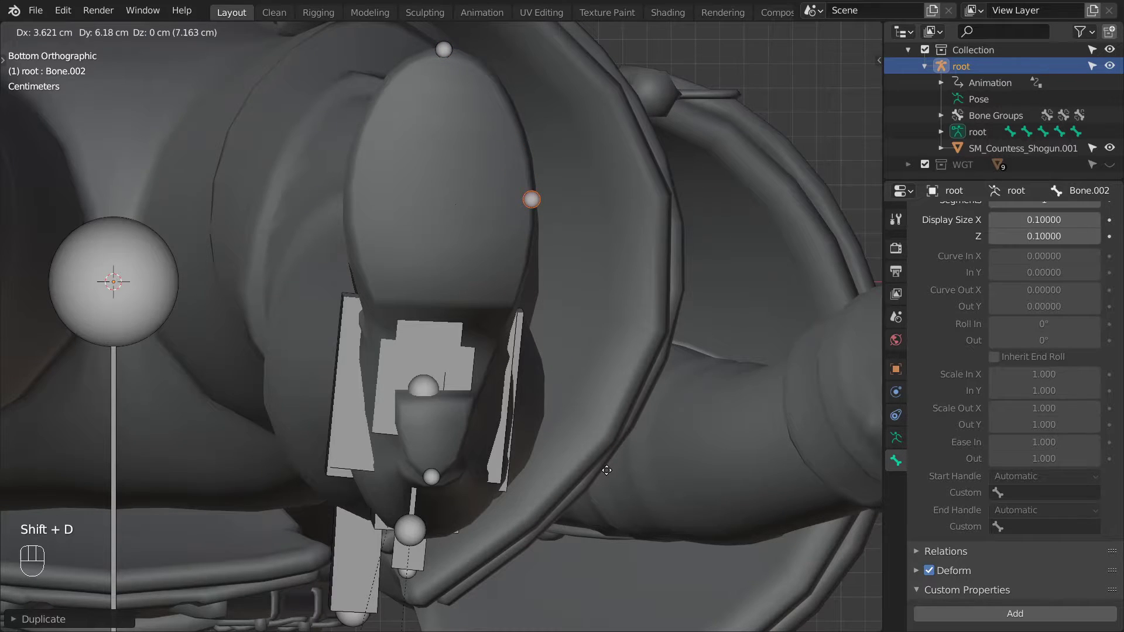
pyautogui.click(607, 471)
pyautogui.hotkey('shift', 'd')
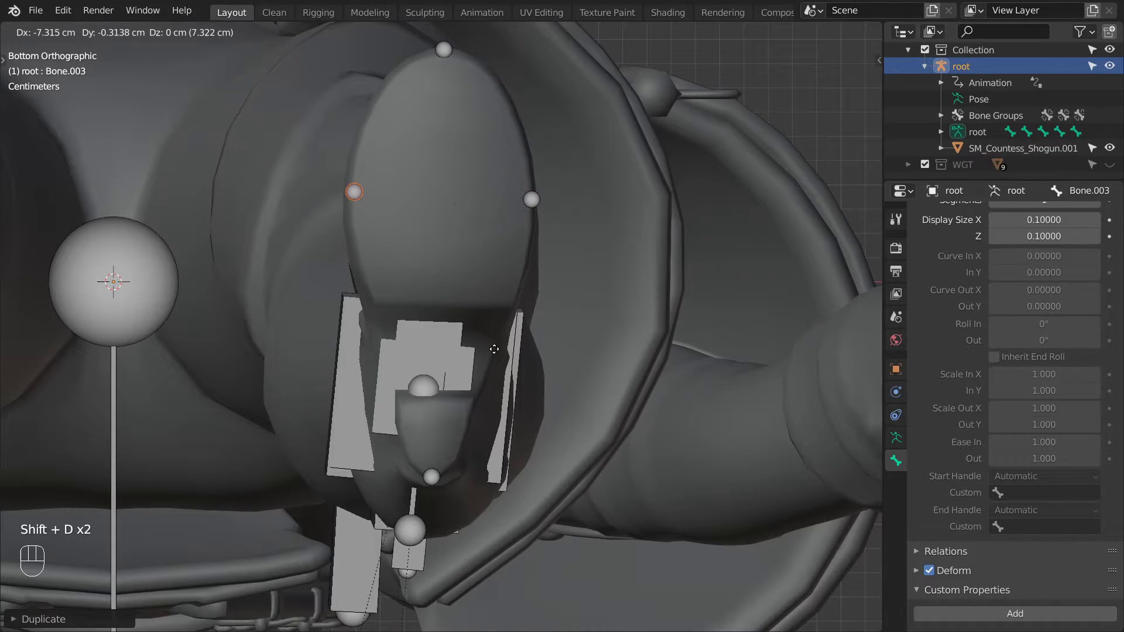
pyautogui.click(483, 349)
pyautogui.scroll(-3, 563, 232)
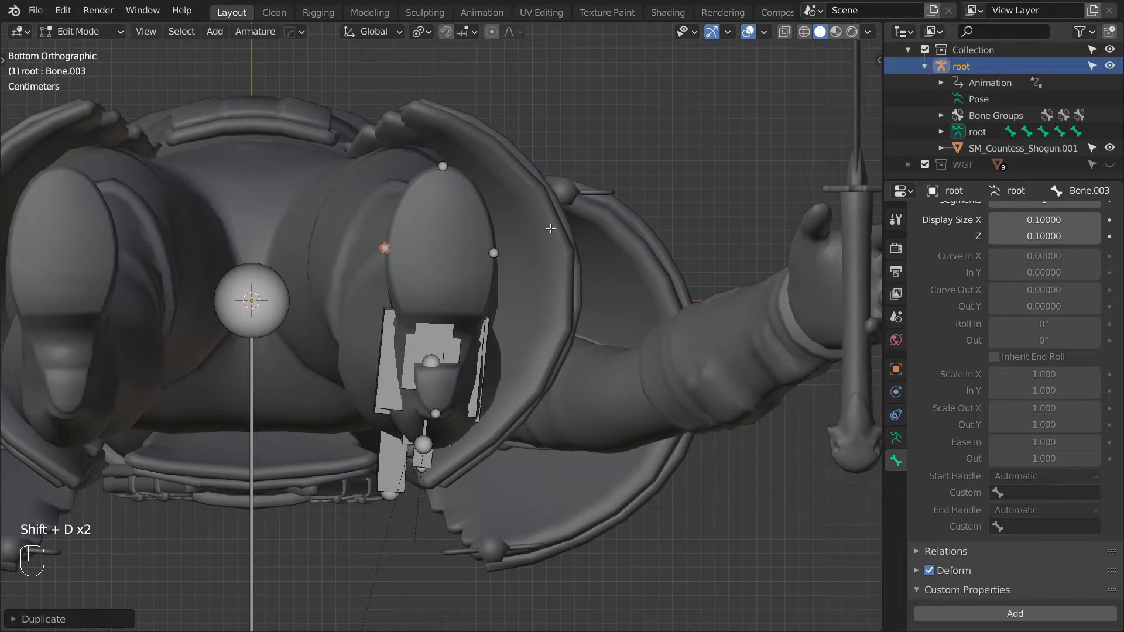
pyautogui.press('KP_3')
pyautogui.keyDown('shift'); pyautogui.moveTo(552, 231); pyautogui.dragTo(650, 93, button='middle'); pyautogui.keyUp('shift')
pyautogui.scroll(8, 320, 349)
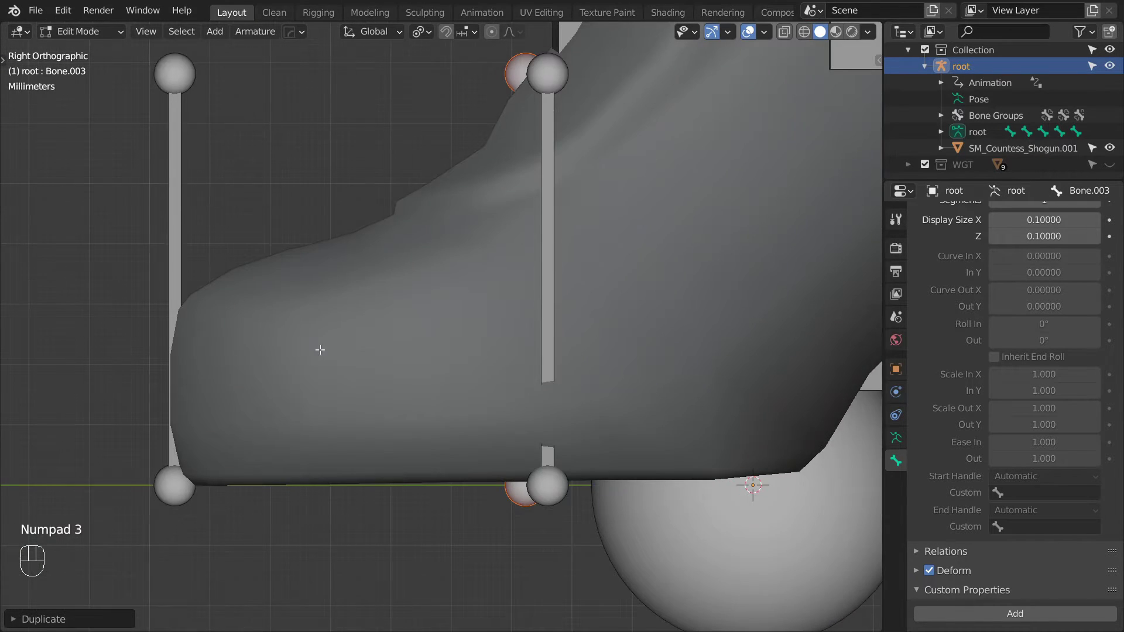
# Step: Slide the toe pivot bone horizontally to the very tip of the toe
pyautogui.click(183, 377)
pyautogui.keyDown('shift'); pyautogui.moveTo(183, 376); pyautogui.dragTo(371, 316, button='middle'); pyautogui.keyUp('shift')
pyautogui.hotkey('shift', 'g')
pyautogui.press('g')
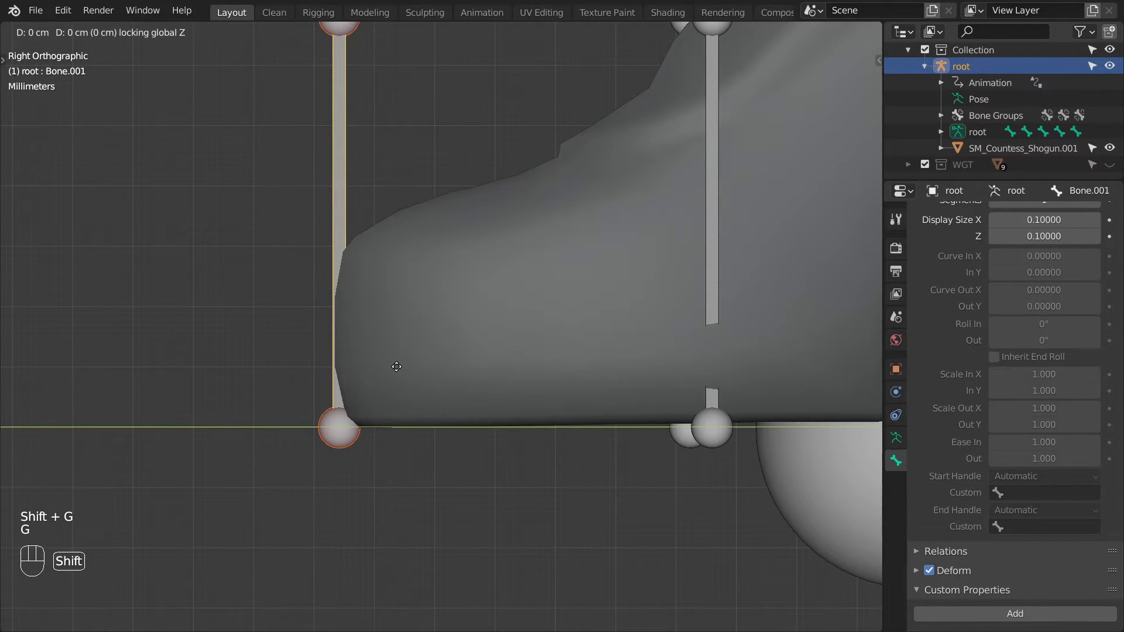
pyautogui.click(422, 368)
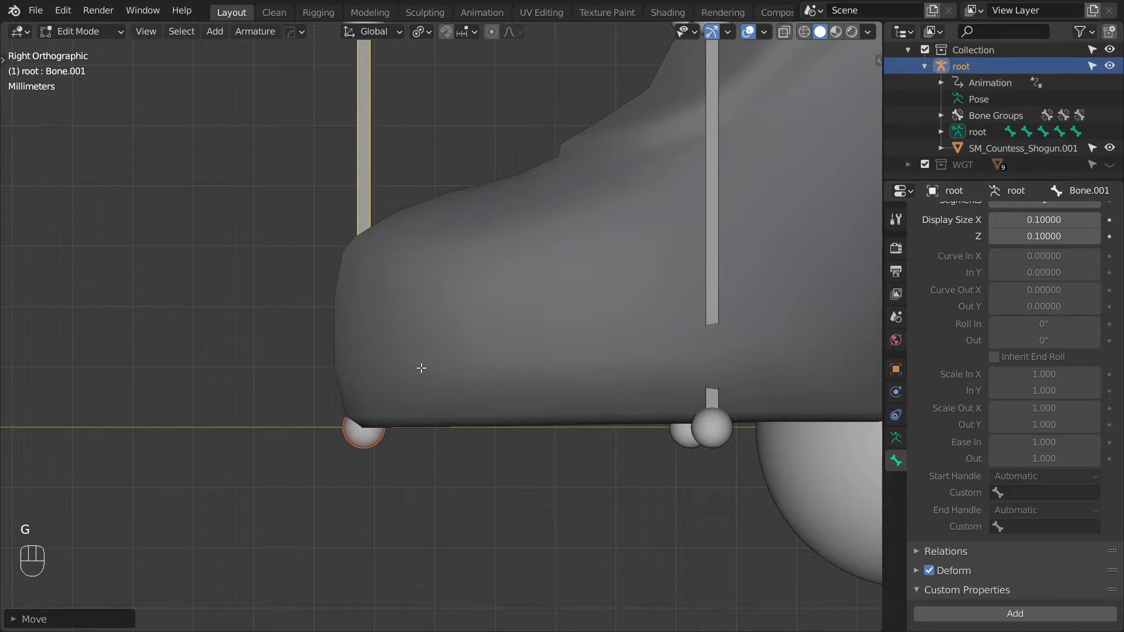
pyautogui.scroll(-2, 421, 367)
# Step: Slide the heel pivot bone horizontally to the back edge of the heel
pyautogui.keyDown('shift'); pyautogui.moveTo(673, 380); pyautogui.dragTo(410, 381, button='middle'); pyautogui.keyUp('shift')
pyautogui.scroll(2, 555, 375)
pyautogui.click(591, 380)
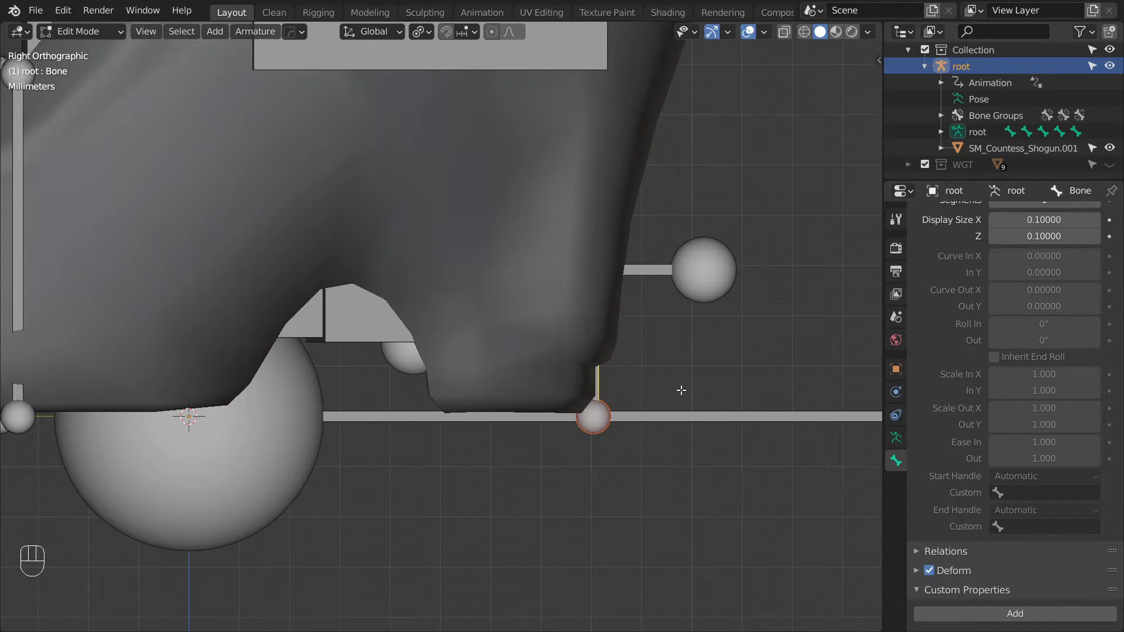
pyautogui.press('g')
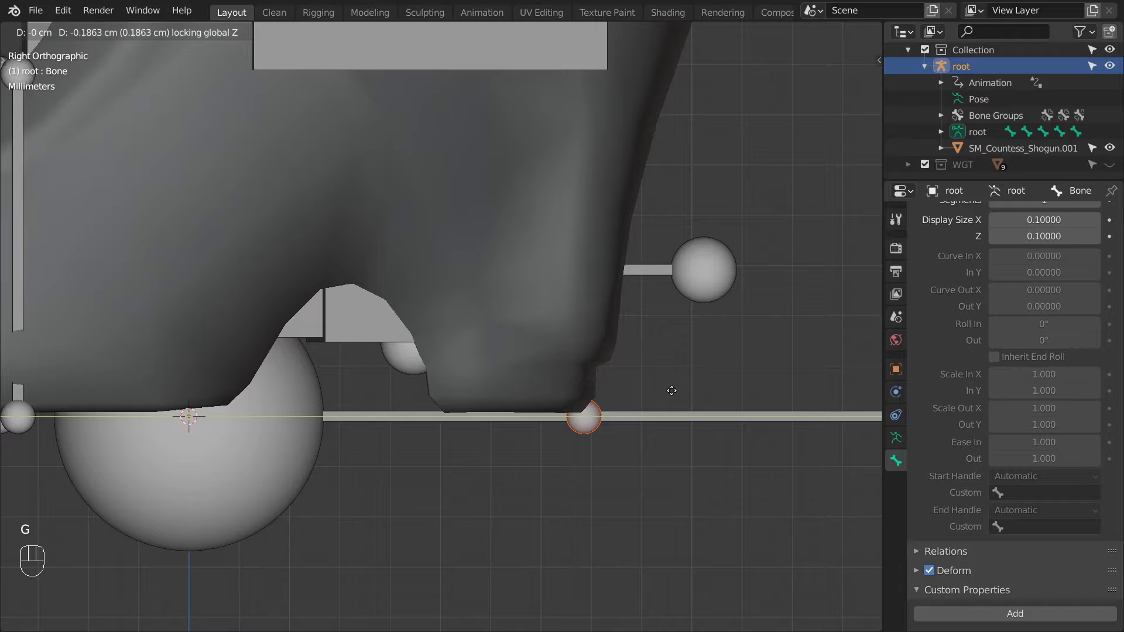
pyautogui.click(671, 390)
pyautogui.scroll(-2, 658, 391)
pyautogui.moveTo(657, 391); pyautogui.dragTo(462, 338, button='middle')
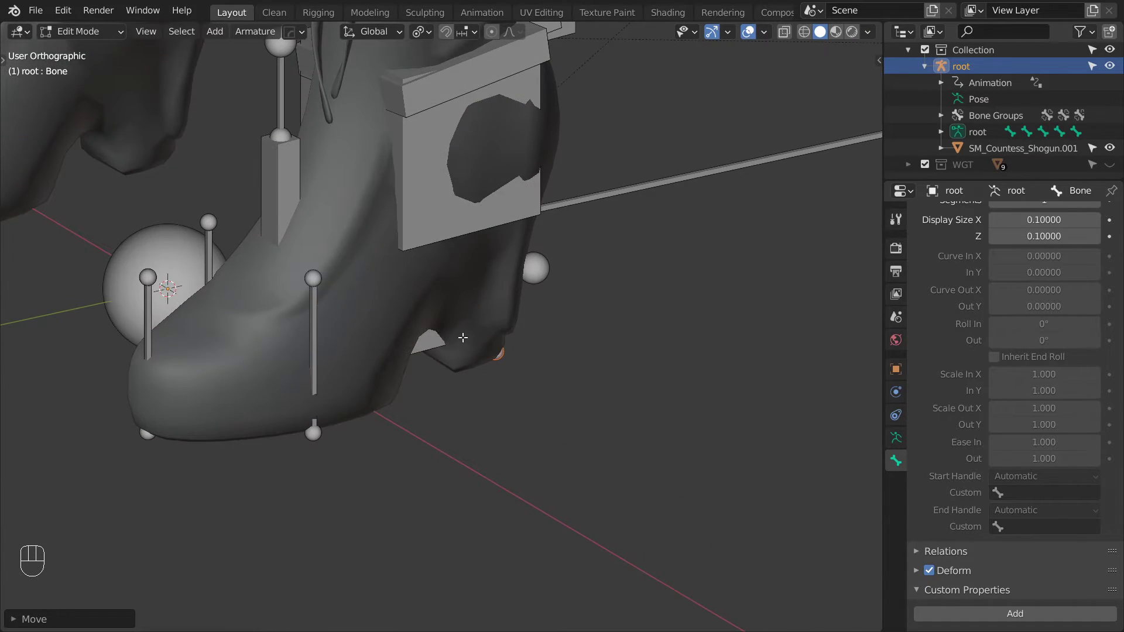
# Step: With X-ray on, rename the heel and toe pivots MCH-IK foot heel roll_l and MCH-IK toe roll_l
pyautogui.hotkey('alt', 'z')
pyautogui.click(496, 297)
pyautogui.press('F2')
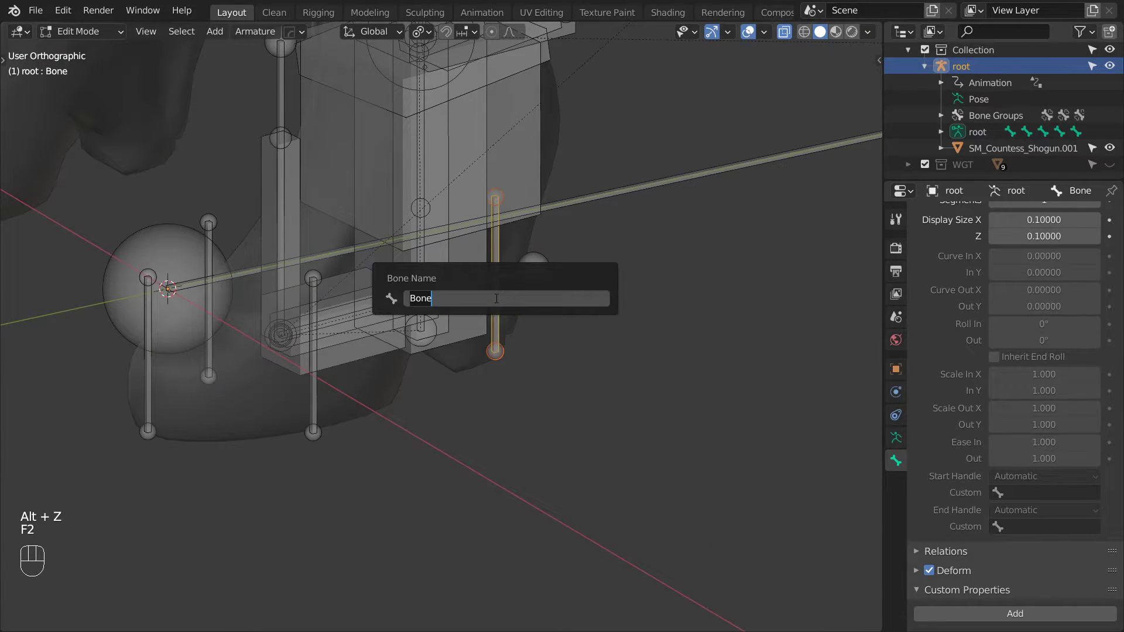
pyautogui.write('MCH-IK foot heel roll_l')
pyautogui.press('Return')
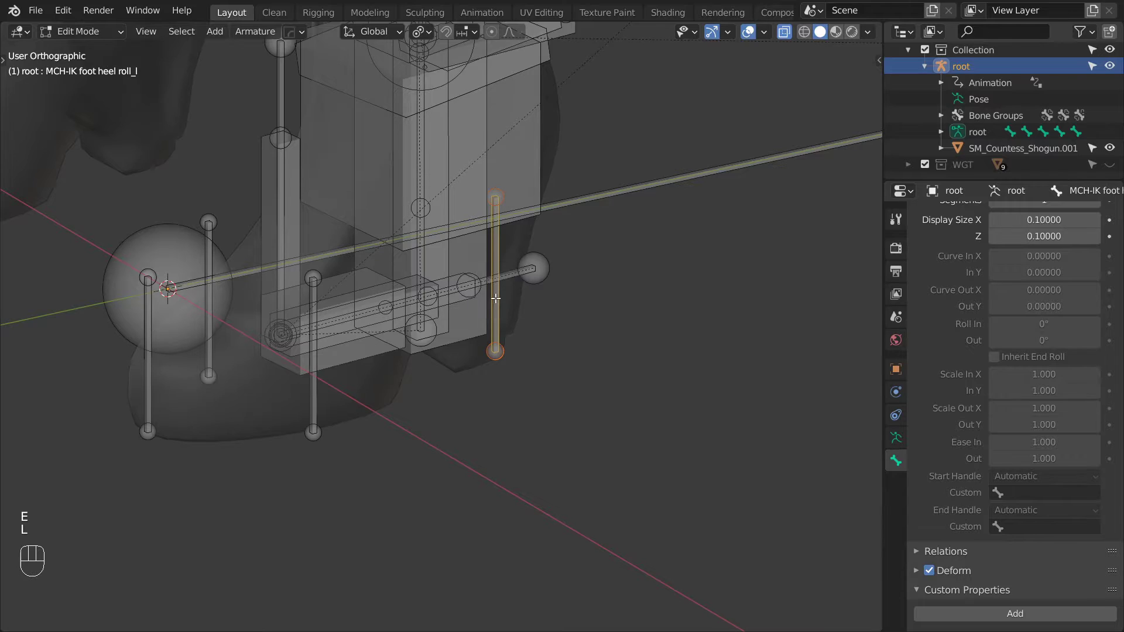
pyautogui.click(149, 378)
pyautogui.press('F2')
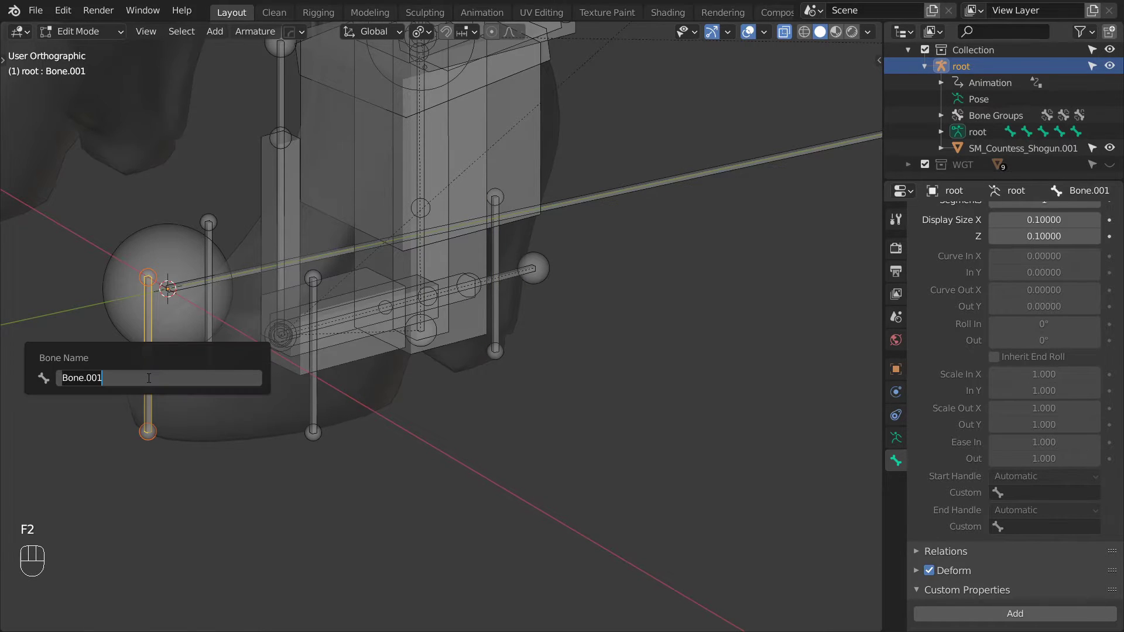
pyautogui.write('MCH-IK toe roll_l')
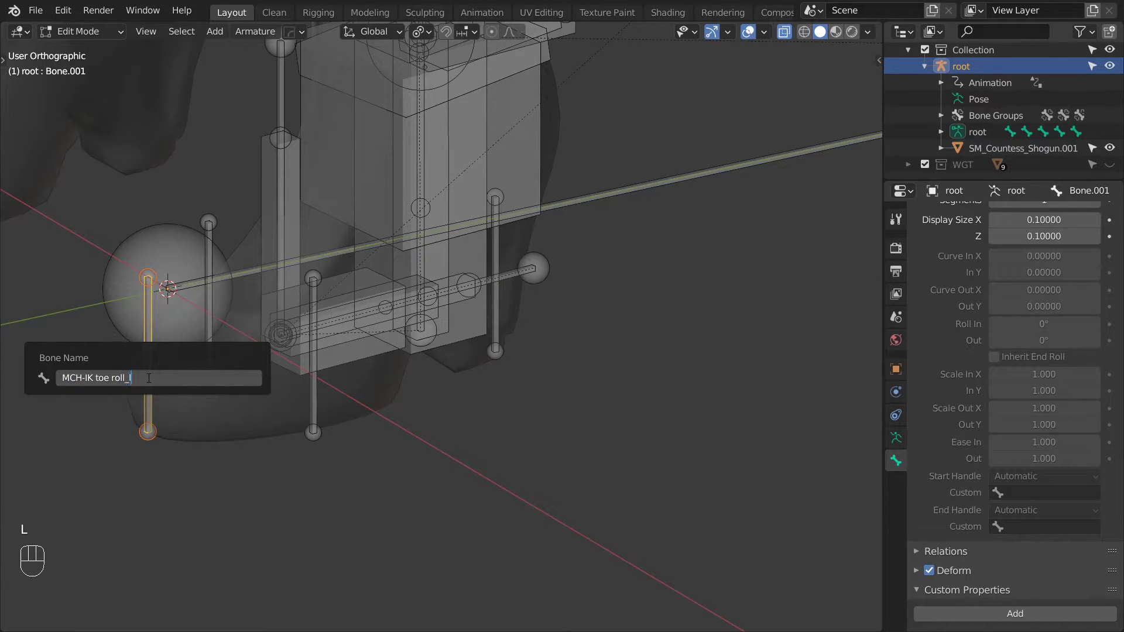
pyautogui.press('Return')
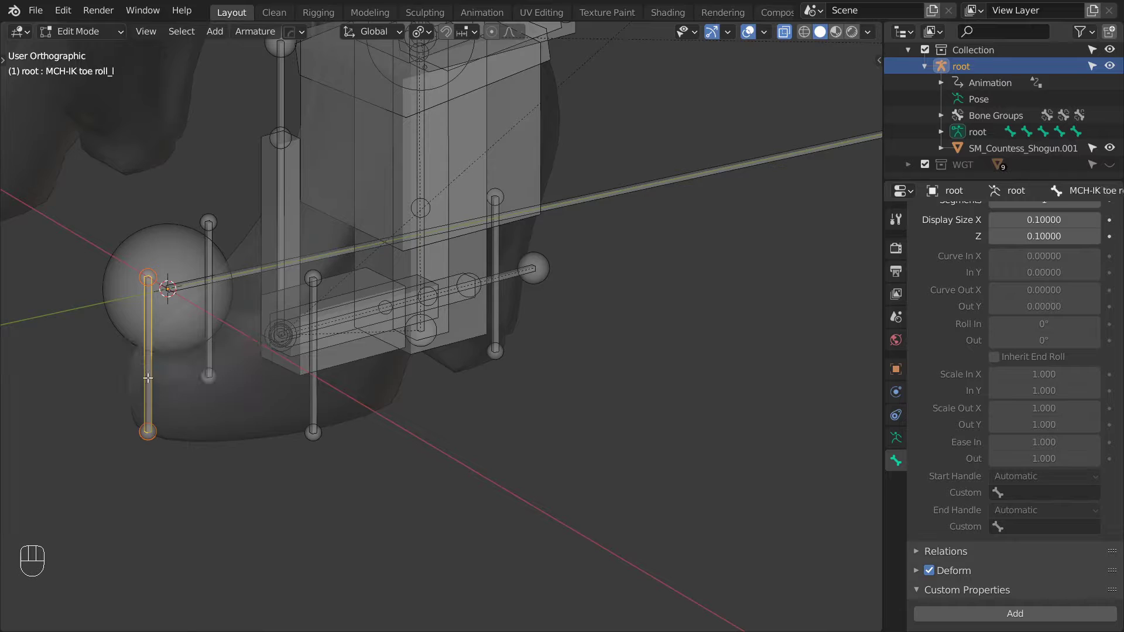
# Step: Rename the inner and outer edge pivots MCH-IK foot tilt in_l and MCH-IK foot tilt out_l
pyautogui.click(208, 237)
pyautogui.press('F2')
pyautogui.write('MCH-IK foot tilt in_l')
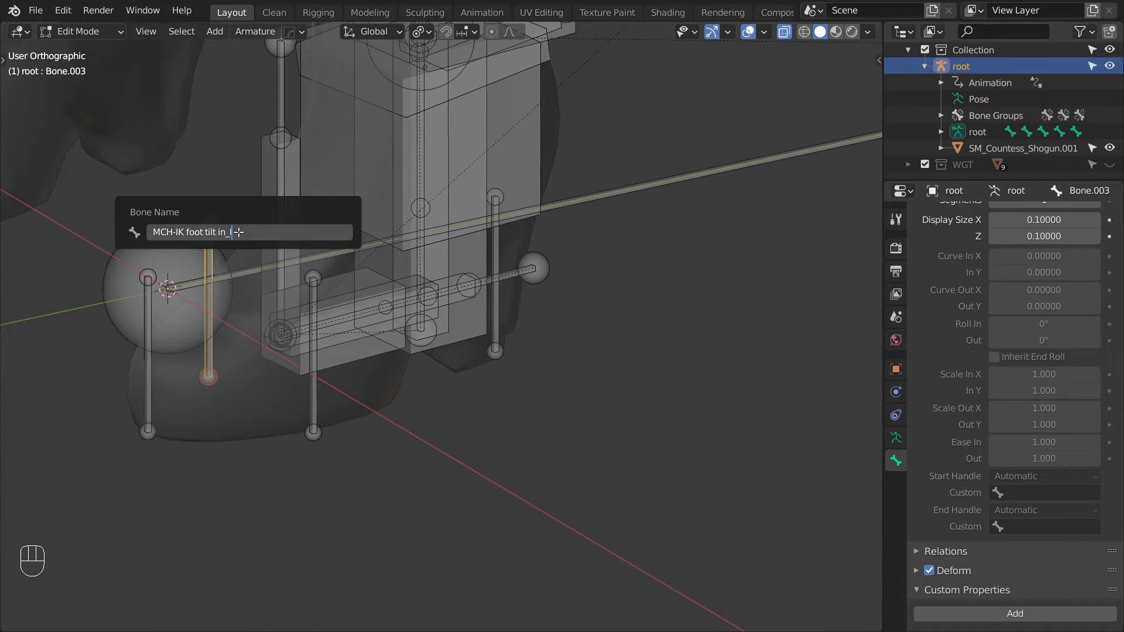
pyautogui.press('Return')
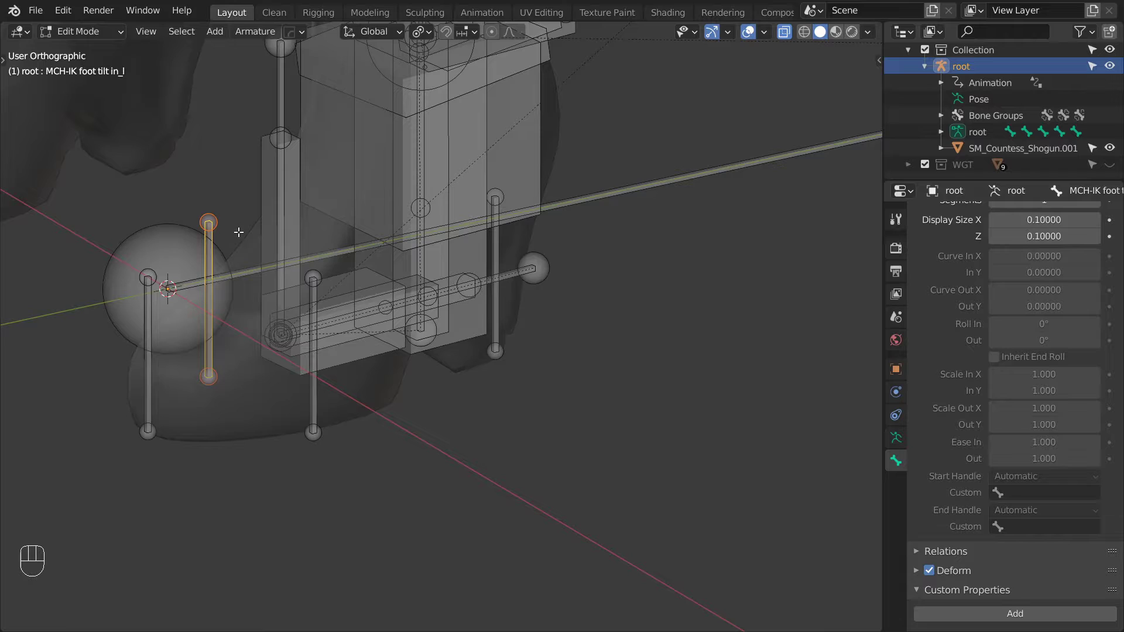
pyautogui.click(323, 381)
pyautogui.press('F2')
pyautogui.write('MCH-IK foot tilt out')
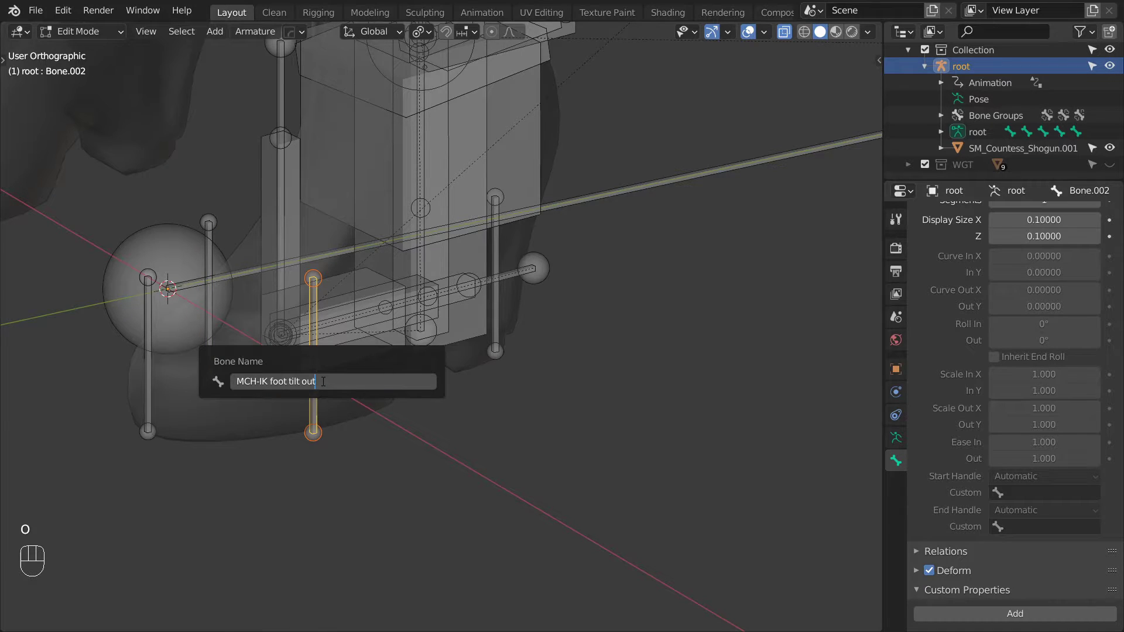
pyautogui.write('_l')
pyautogui.press('Return')
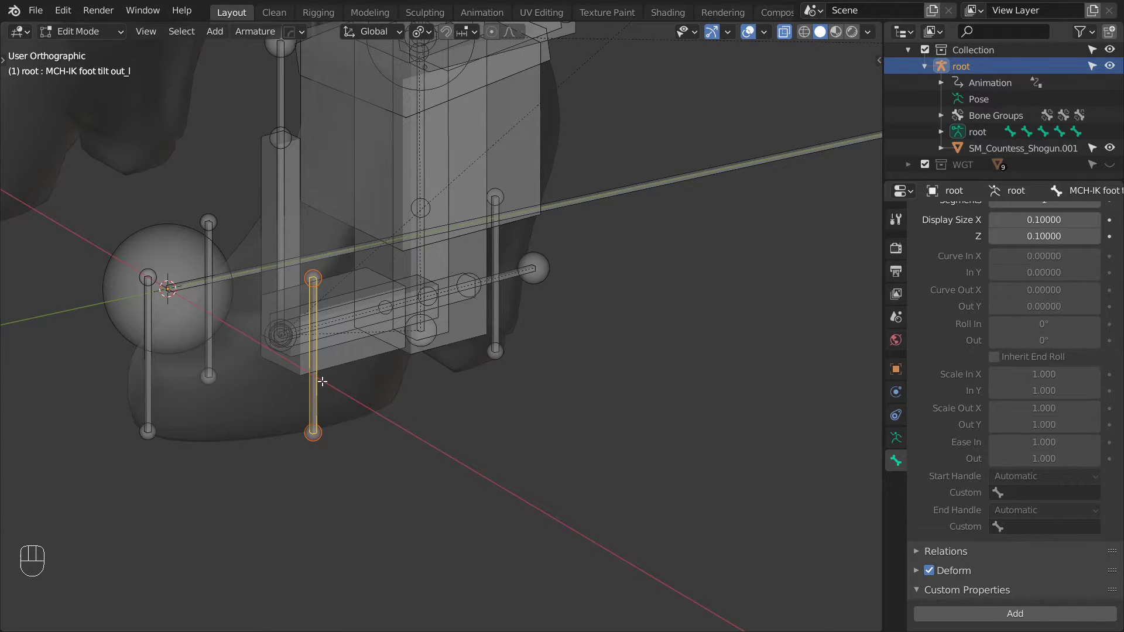
# Step: Duplicate MCH-IK toe roll_l, raise the copy straight up above the foot, and name it IK inv foot ctrl_l
pyautogui.moveTo(326, 380); pyautogui.dragTo(305, 359, button='middle')
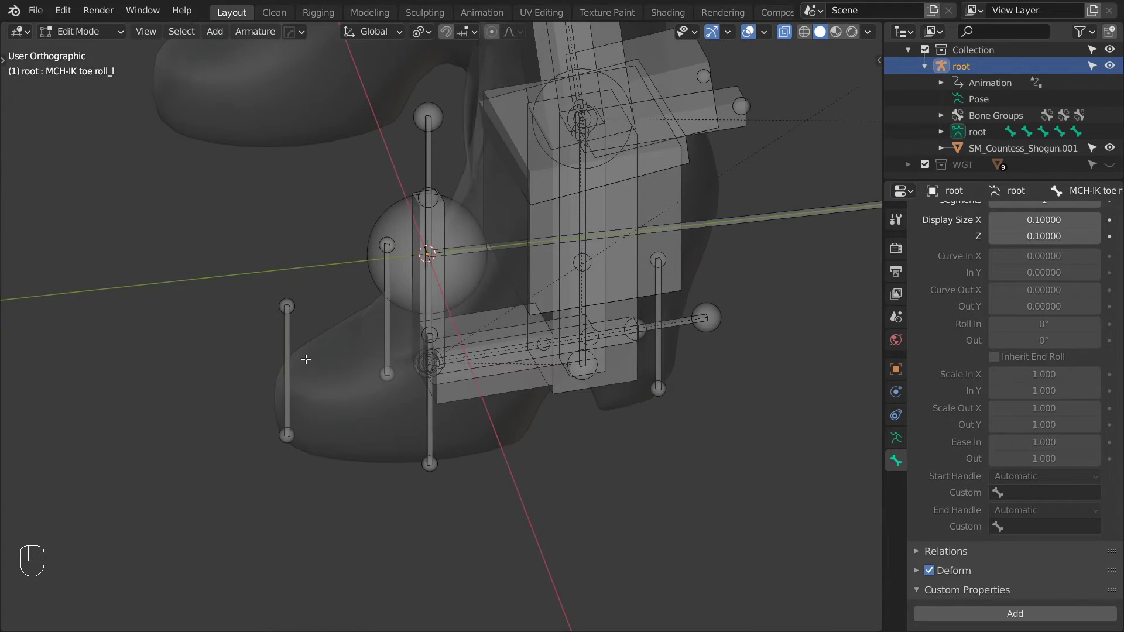
pyautogui.click(287, 356)
pyautogui.hotkey('shift', 'd')
pyautogui.press('g')
pyautogui.press('z')
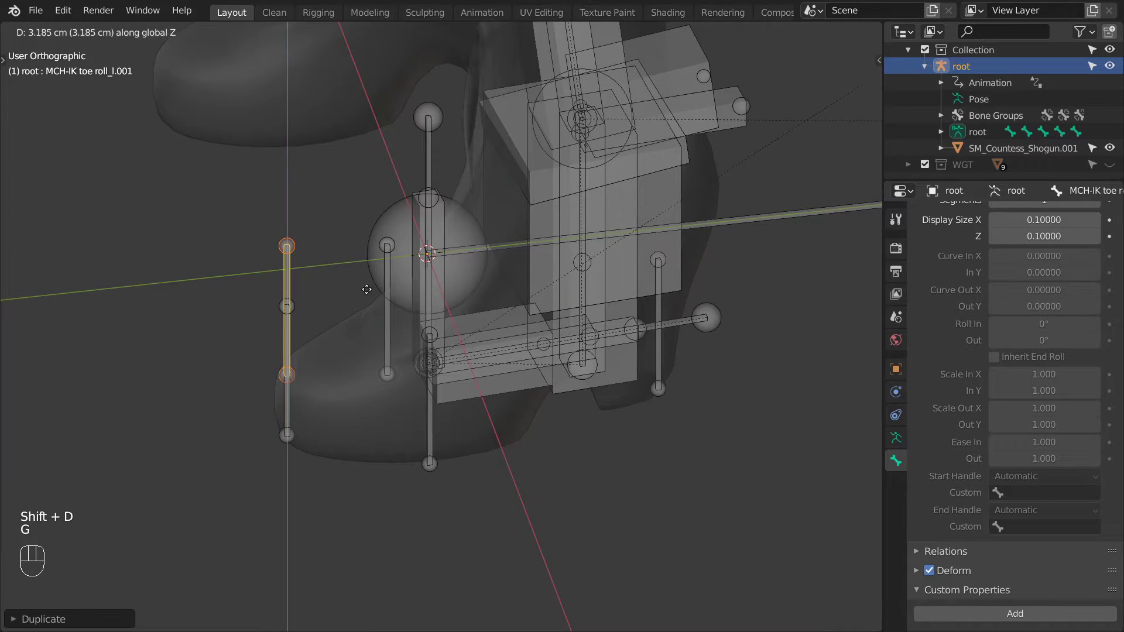
pyautogui.click(380, 175)
pyautogui.moveTo(379, 175); pyautogui.dragTo(371, 213, button='middle')
pyautogui.press('F2')
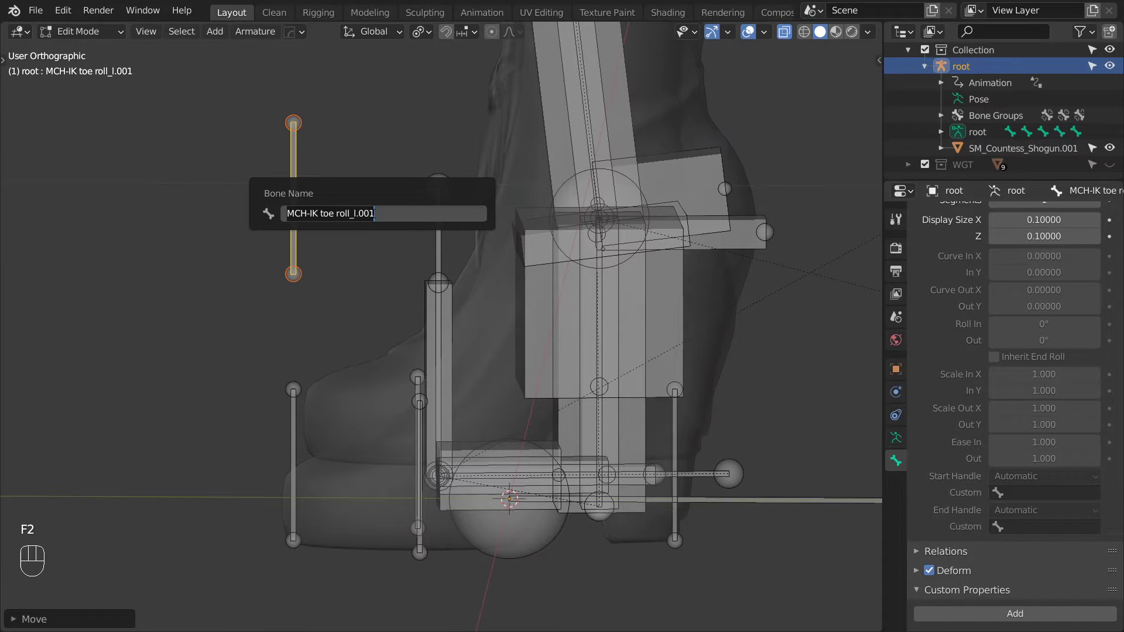
pyautogui.write('IK inv foot ctrl_l')
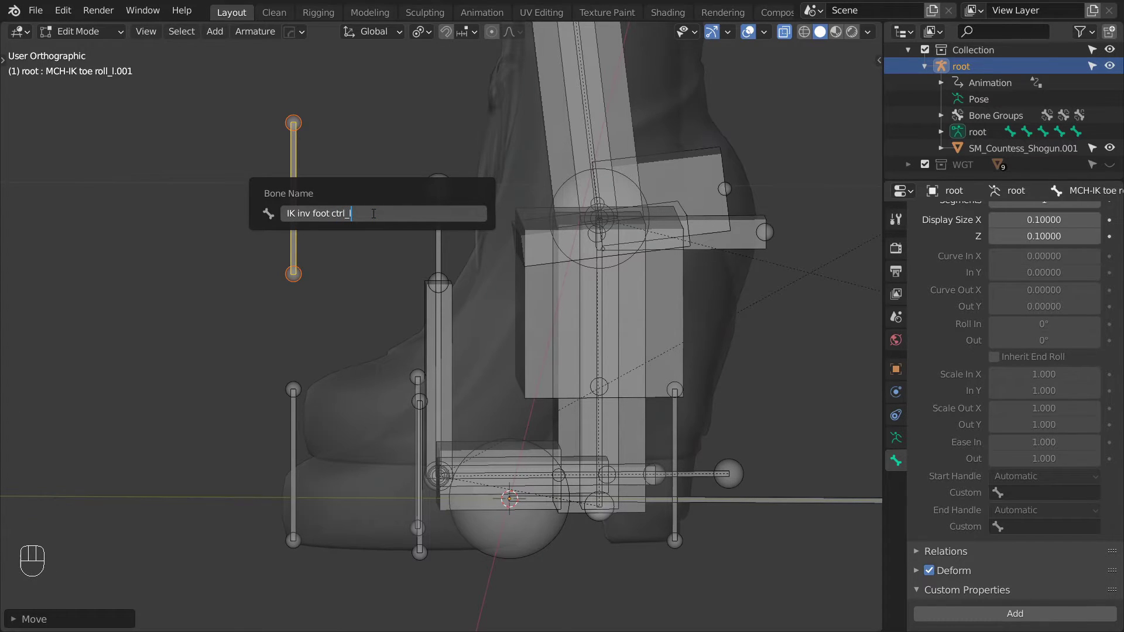
pyautogui.press('Return')
# Step: Give IK inv foot ctrl_l a WGT-circle sphere custom shape at scale .02, not scaled to bone length
pyautogui.press('Tab')
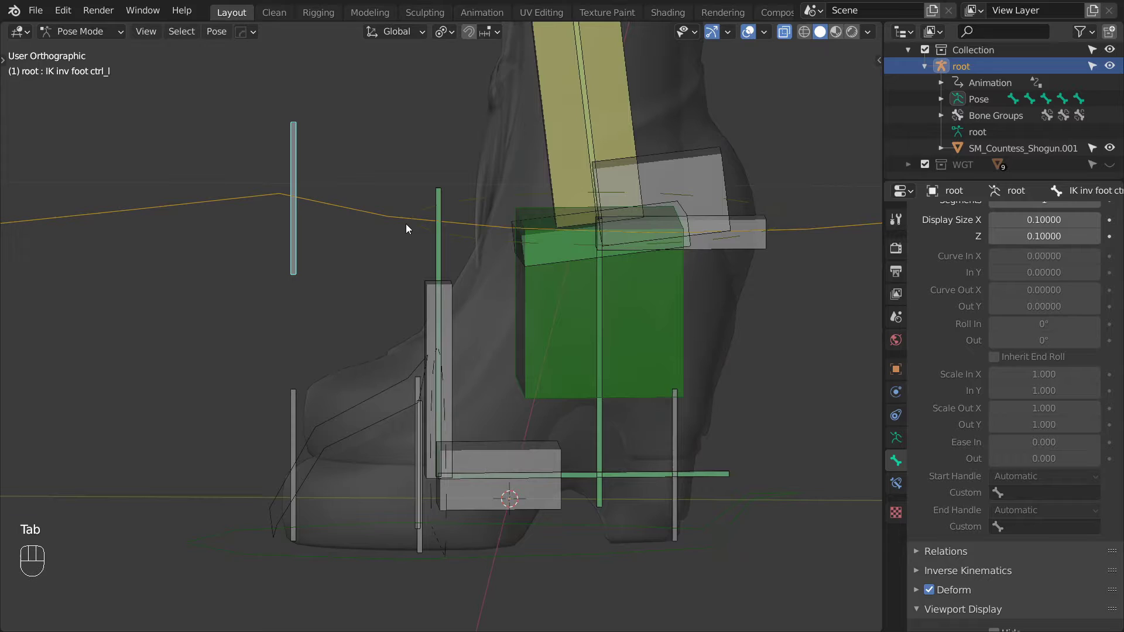
pyautogui.scroll(-5, 994, 497)
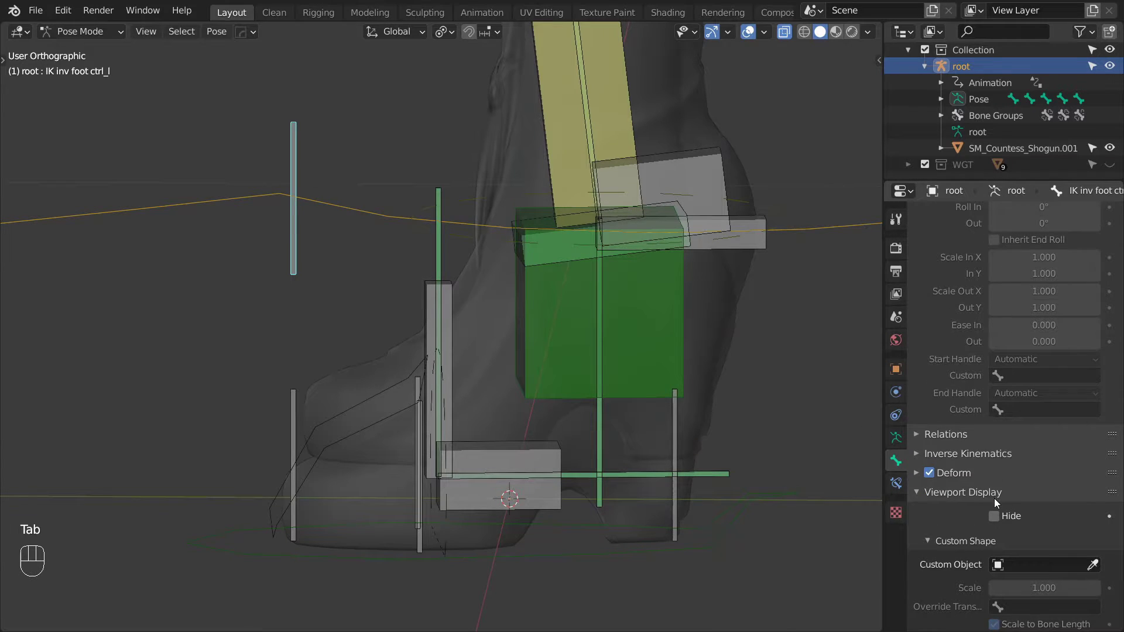
pyautogui.click(1025, 571)
pyautogui.click(1049, 565)
pyautogui.click(994, 624)
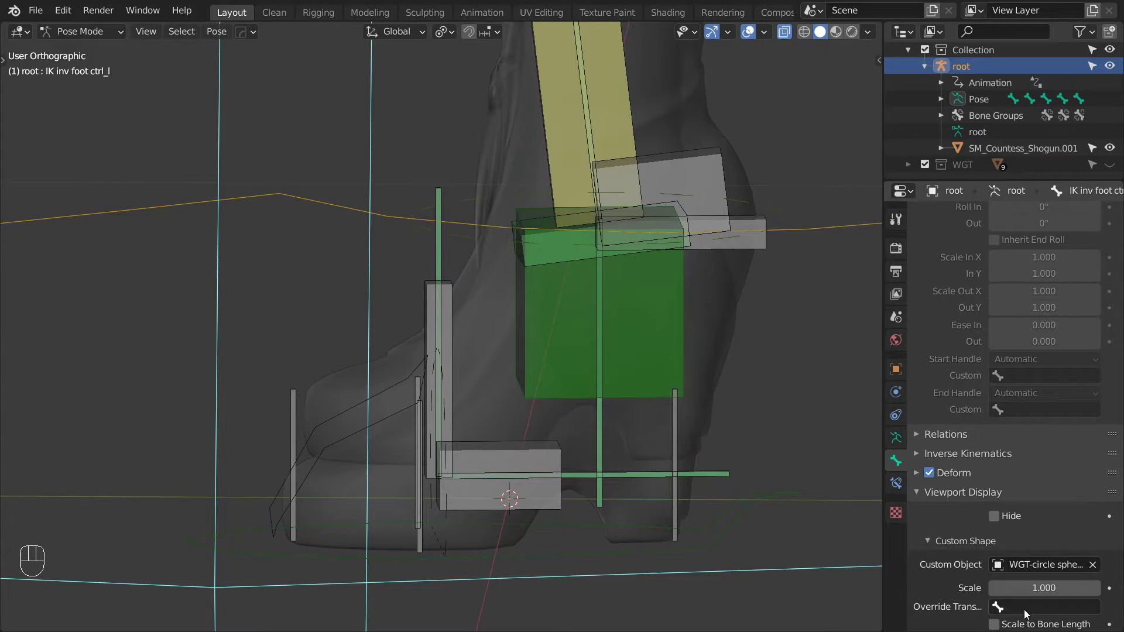
pyautogui.click(1053, 588)
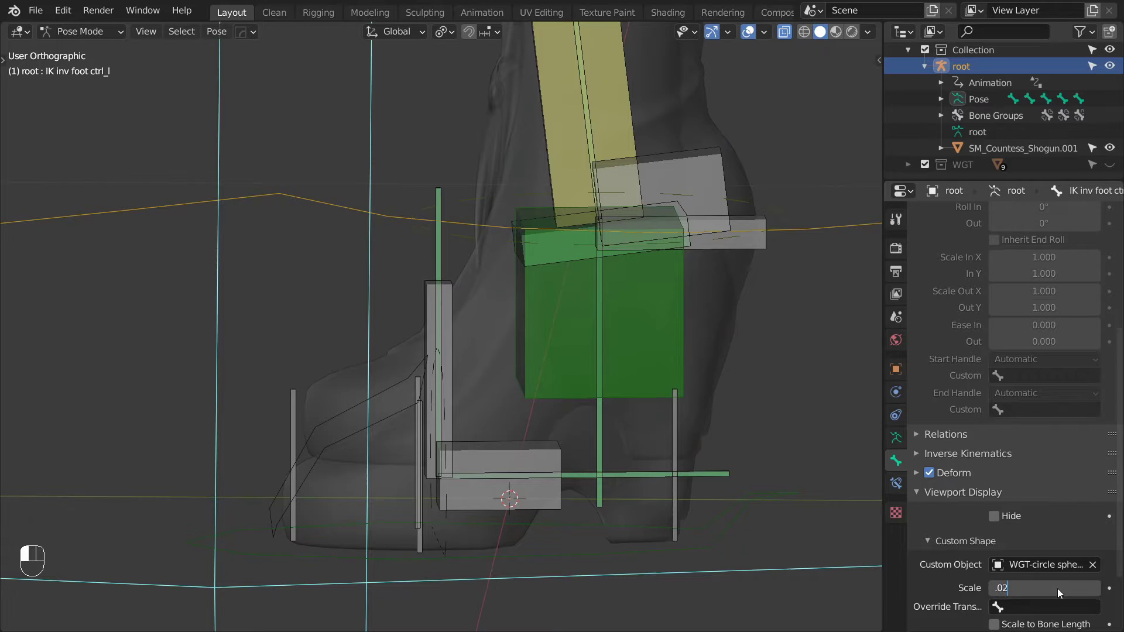
pyautogui.write('.02')
pyautogui.press('Return')
# Step: Select the foot roll bones and ball roll box with IK inv foot ctrl_l active, then bring up Recalculate Roll
pyautogui.click(362, 315)
pyautogui.moveTo(362, 315); pyautogui.dragTo(694, 419, button='middle')
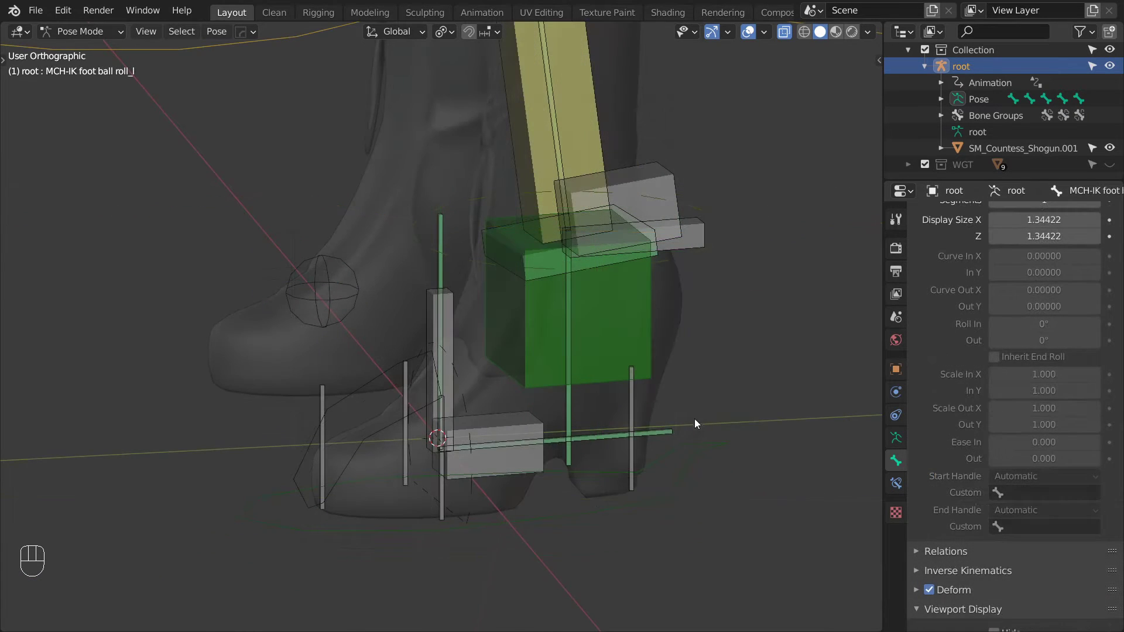
pyautogui.click(634, 396)
pyautogui.keyDown('shift'); pyautogui.click(406, 407); pyautogui.keyUp('shift')
pyautogui.keyDown('shift'); pyautogui.click(435, 491); pyautogui.keyUp('shift')
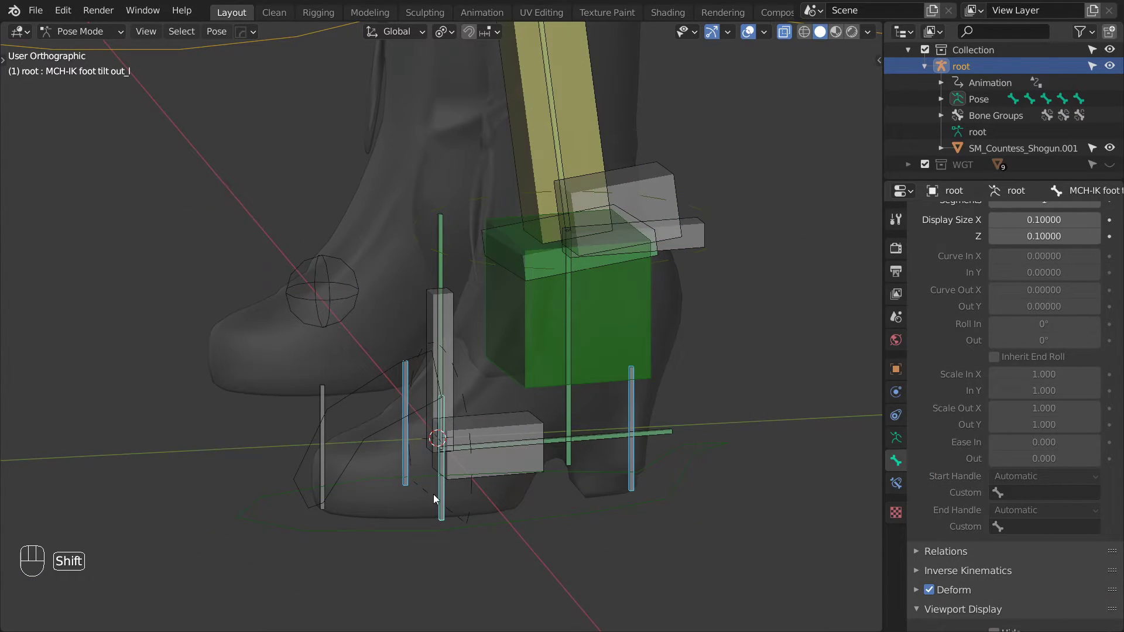
pyautogui.keyDown('shift'); pyautogui.click(320, 458); pyautogui.keyUp('shift')
pyautogui.keyDown('shift'); pyautogui.click(509, 419); pyautogui.keyUp('shift')
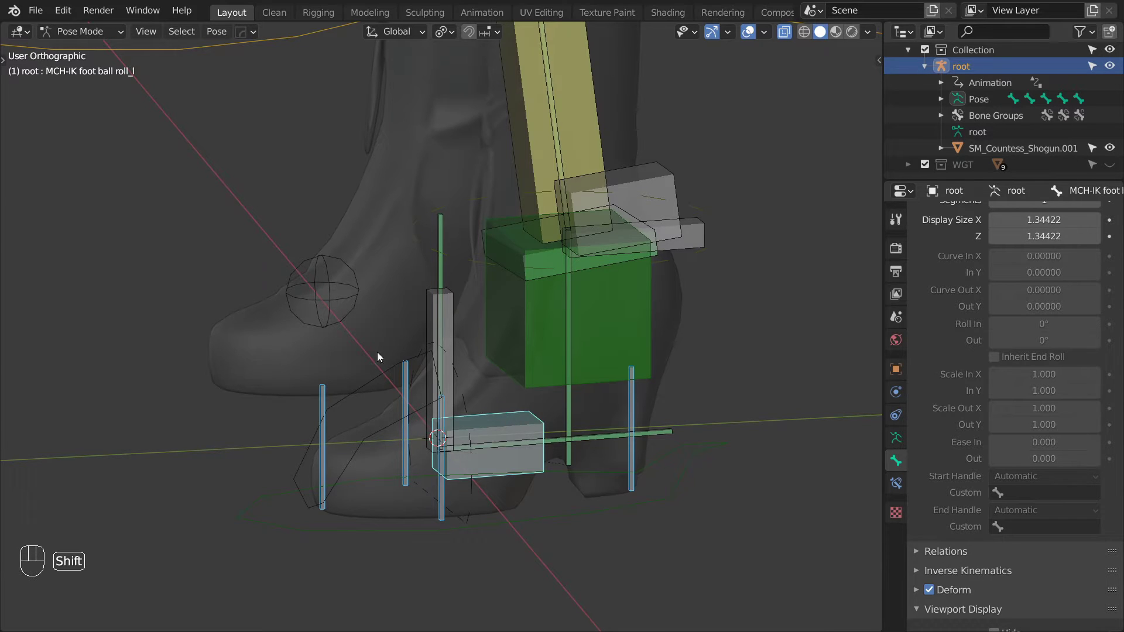
pyautogui.keyDown('shift'); pyautogui.click(356, 300); pyautogui.keyUp('shift')
pyautogui.press('Tab')
pyautogui.hotkey('shift', 'n')
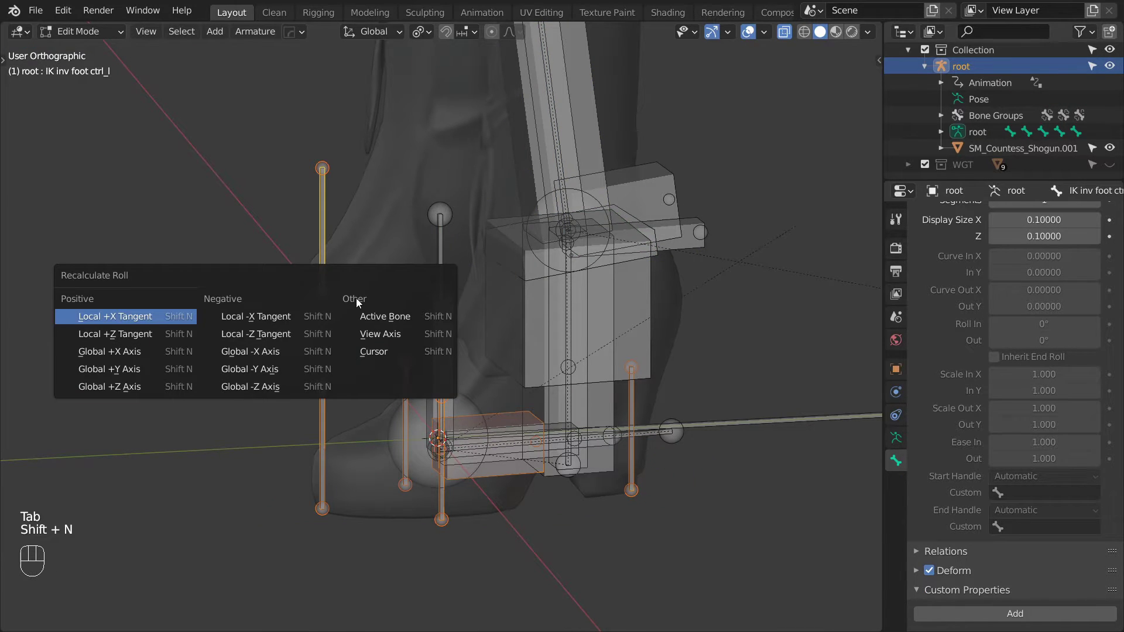
# Step: Match the bones' roll to the inverse foot control and parent the foot driver to ball roll
pyautogui.click(385, 315)
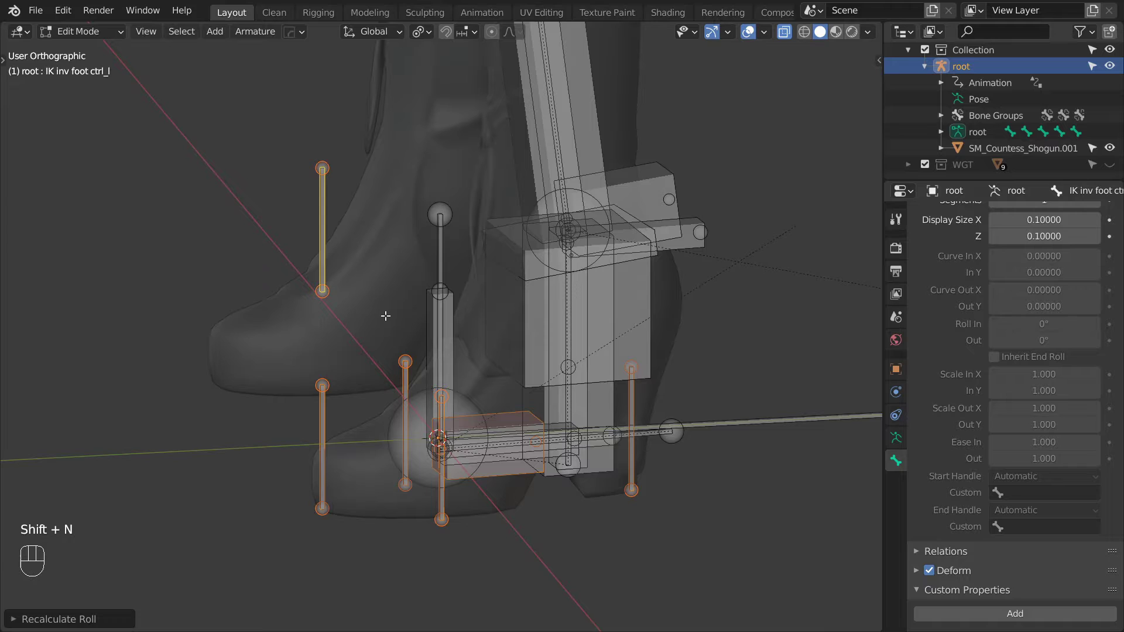
pyautogui.press('Tab')
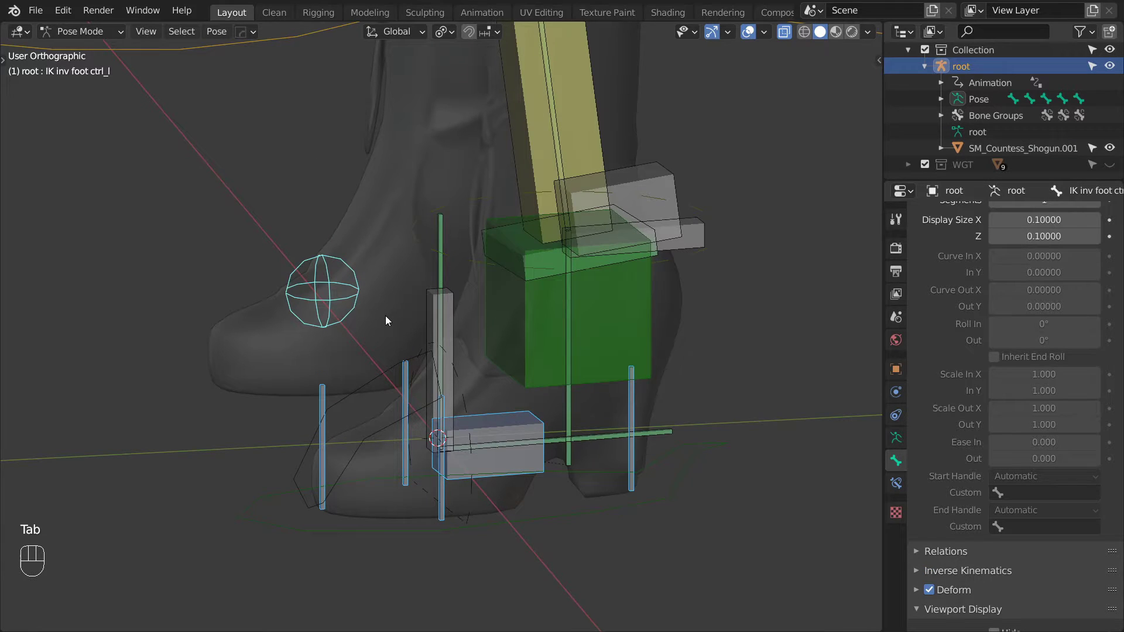
pyautogui.click(676, 239)
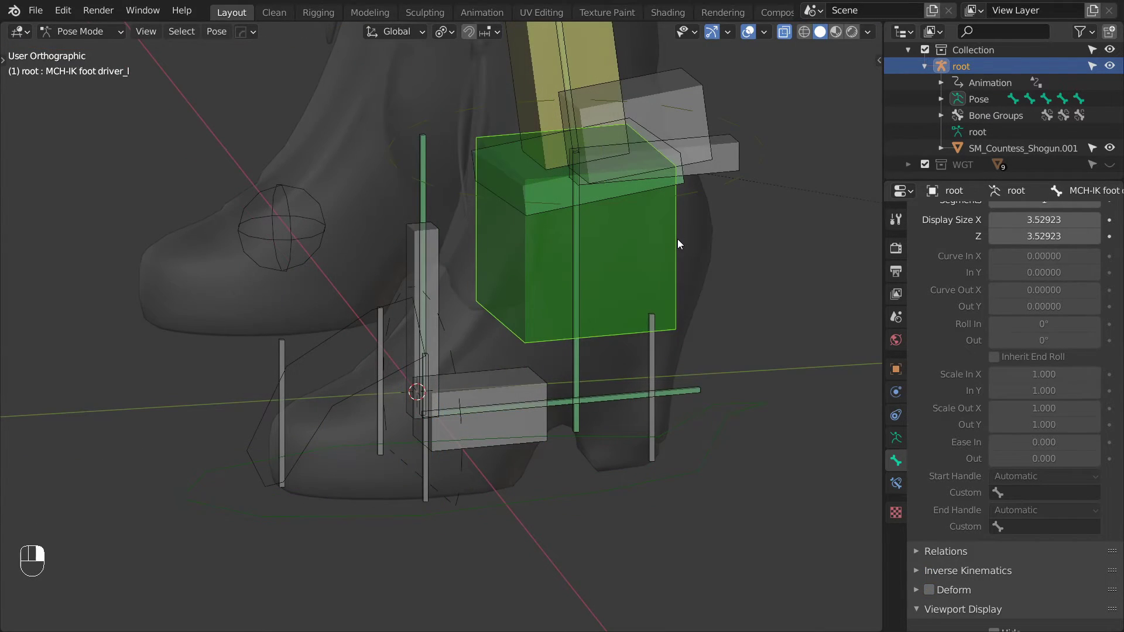
pyautogui.keyDown('shift'); pyautogui.click(518, 364); pyautogui.keyUp('shift')
pyautogui.press('Tab')
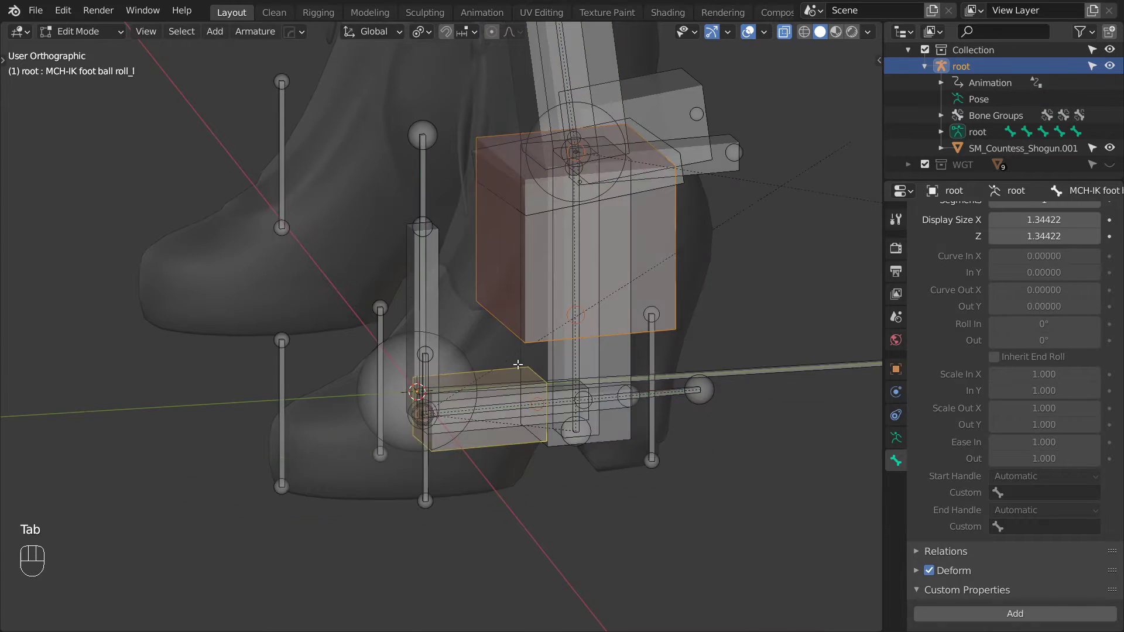
pyautogui.hotkey('ctrl', 'p')
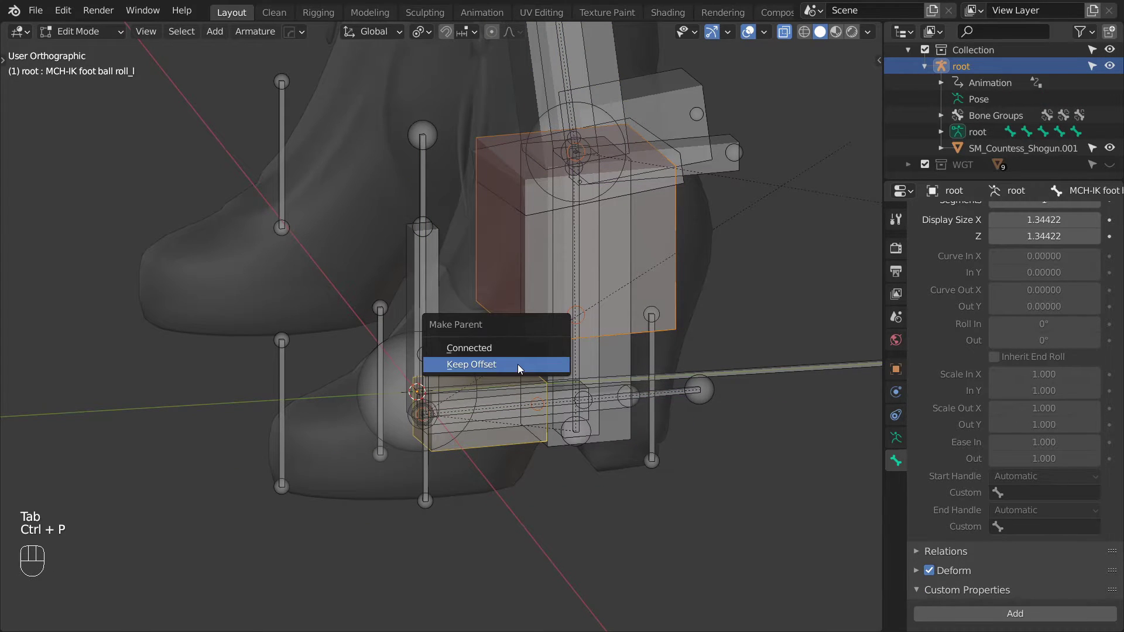
pyautogui.click(517, 364)
pyautogui.click(517, 368)
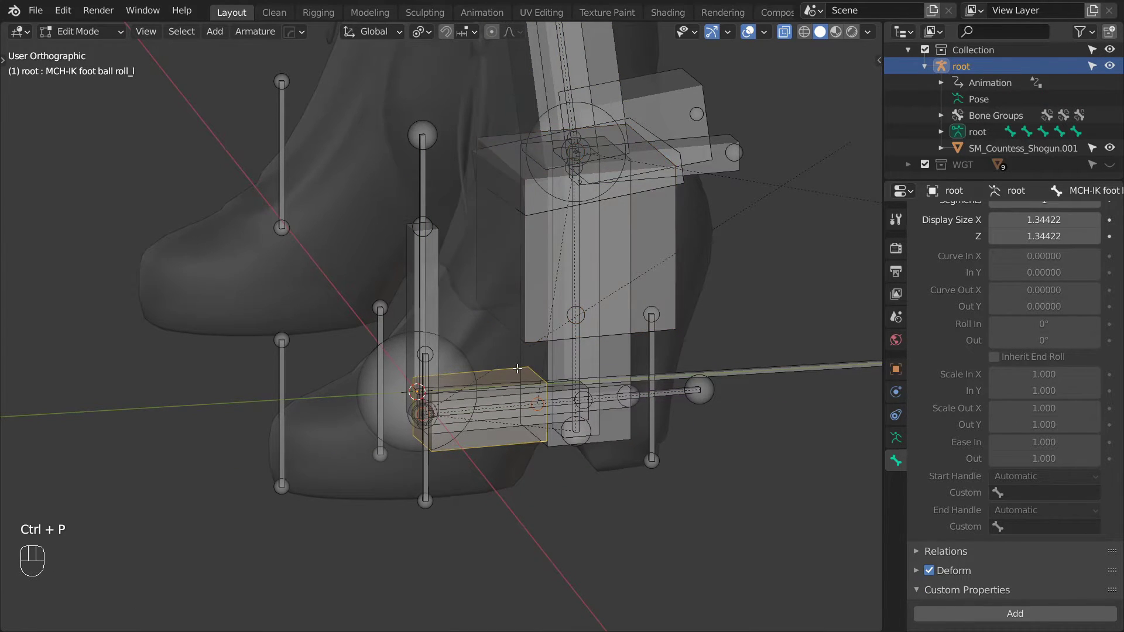
# Step: Parent the ball roll and IK ball control bones to toe roll, keeping offset
pyautogui.press('Tab')
pyautogui.keyDown('shift'); pyautogui.click(352, 395); pyautogui.keyUp('shift')
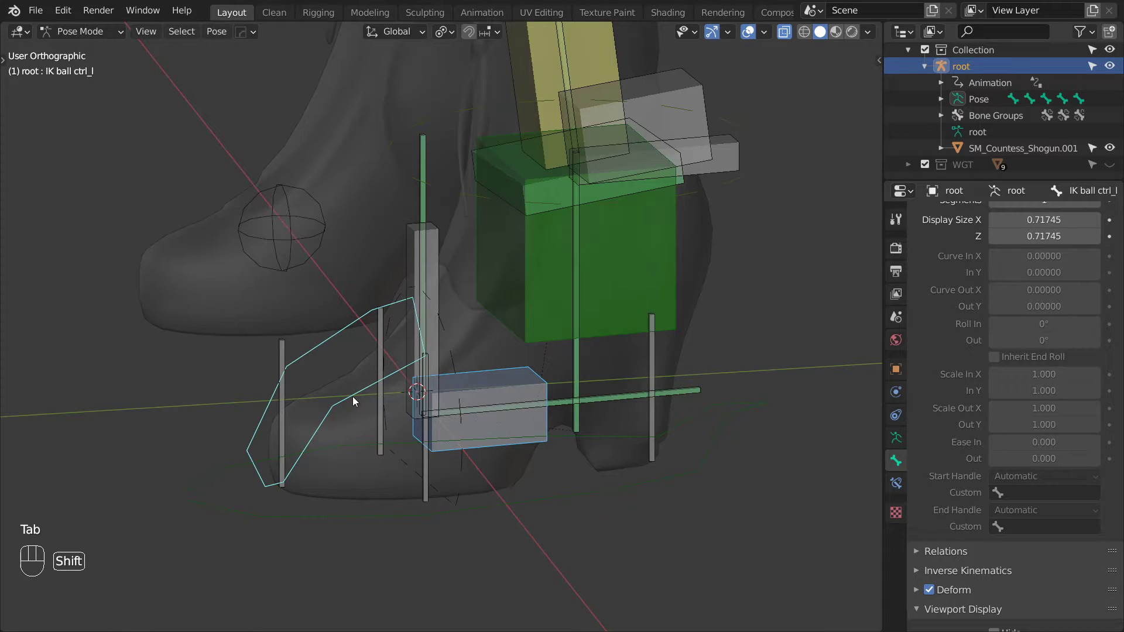
pyautogui.keyDown('shift'); pyautogui.click(282, 395); pyautogui.keyUp('shift')
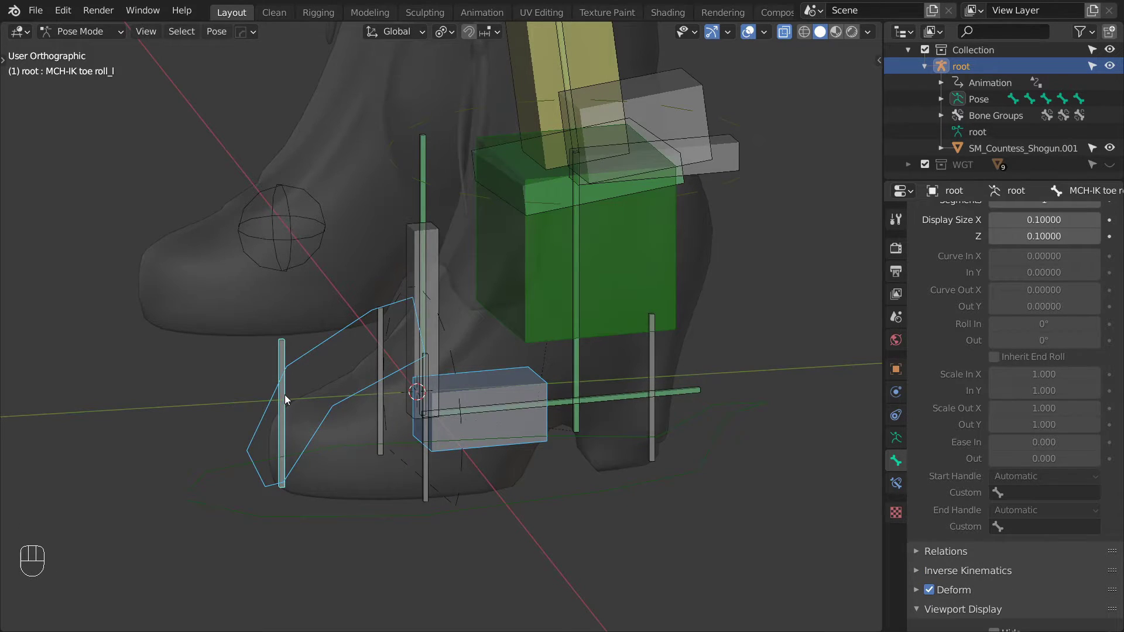
pyautogui.press('Tab')
pyautogui.hotkey('ctrl', 'p')
pyautogui.click(294, 394)
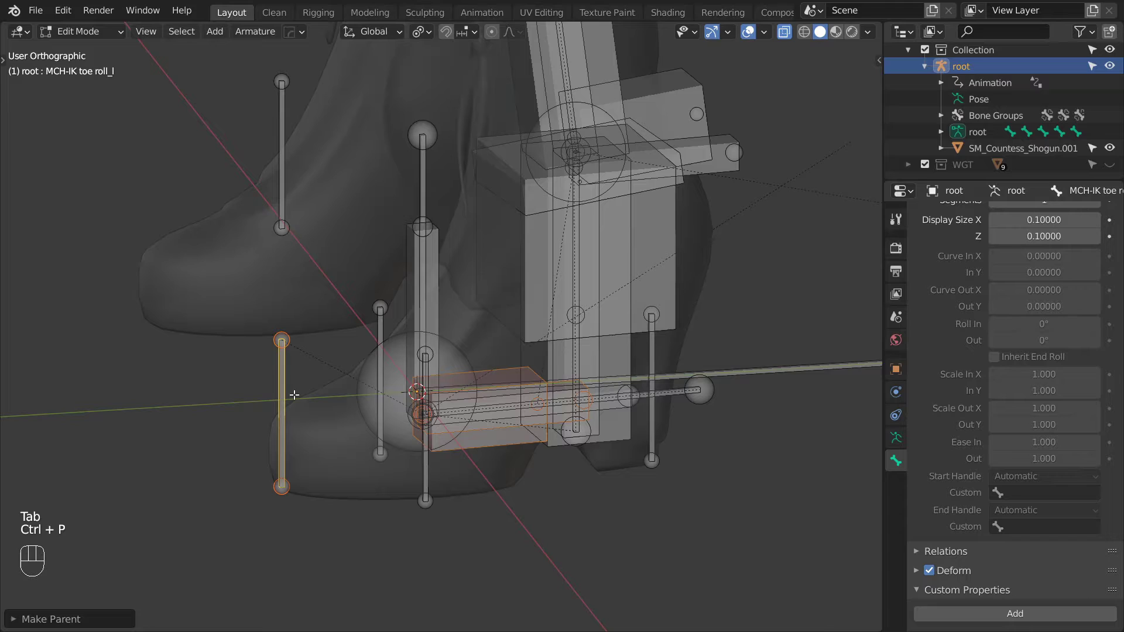
# Step: Parent the toe roll bone to the heel roll bone, keeping offset
pyautogui.click(253, 393)
pyautogui.keyDown('shift'); pyautogui.click(274, 394); pyautogui.keyUp('shift')
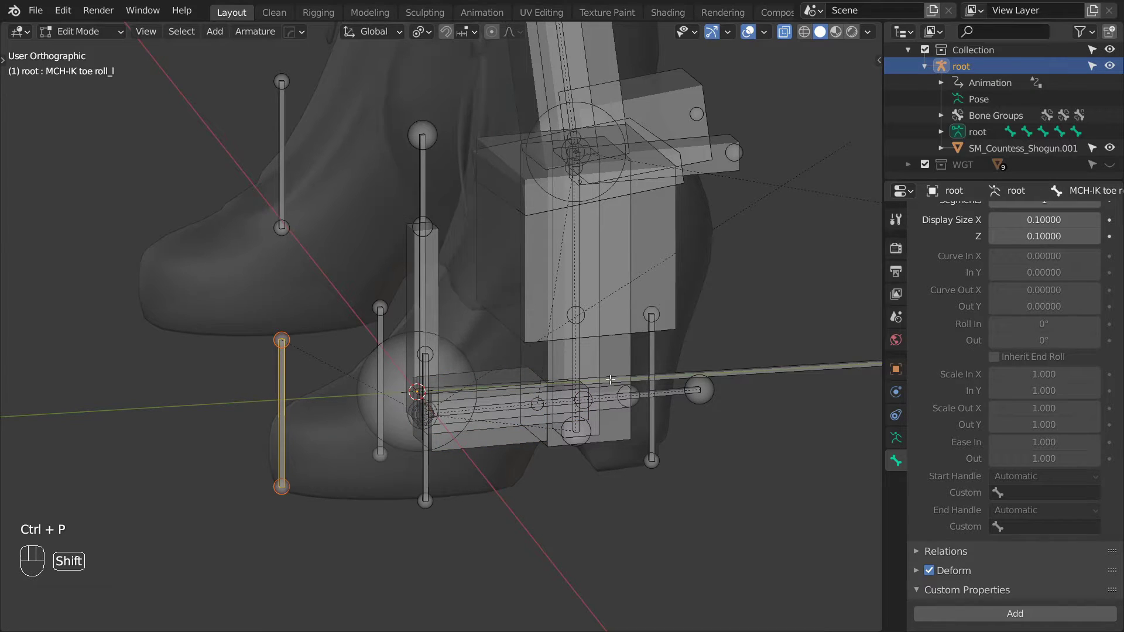
pyautogui.keyDown('shift'); pyautogui.click(652, 357); pyautogui.keyUp('shift')
pyautogui.hotkey('ctrl', 'p')
pyautogui.click(652, 358)
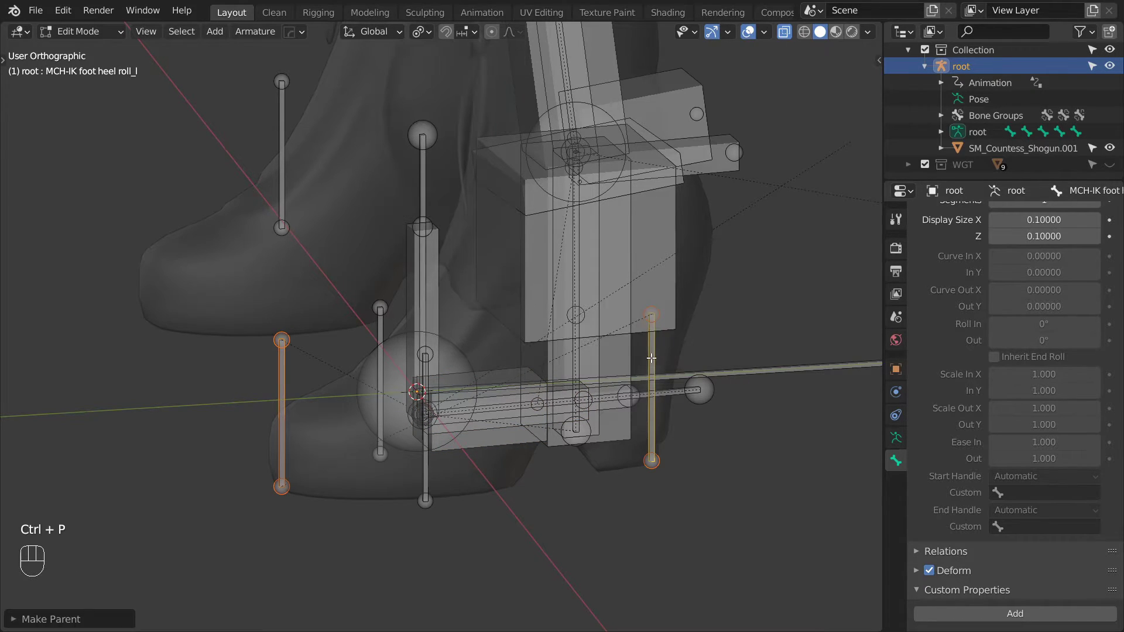
pyautogui.click(651, 358)
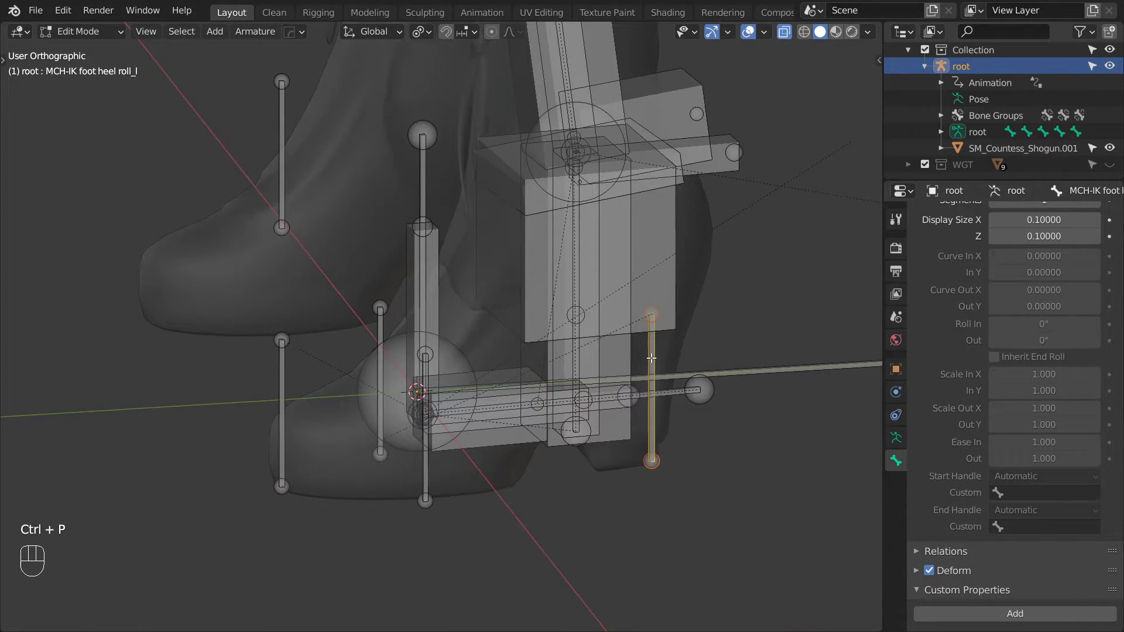
# Step: Parent heel roll to foot tilt in, and tilt in to foot tilt out, keeping offset
pyautogui.keyDown('shift'); pyautogui.click(382, 332); pyautogui.keyUp('shift')
pyautogui.hotkey('ctrl', 'p')
pyautogui.click(382, 332)
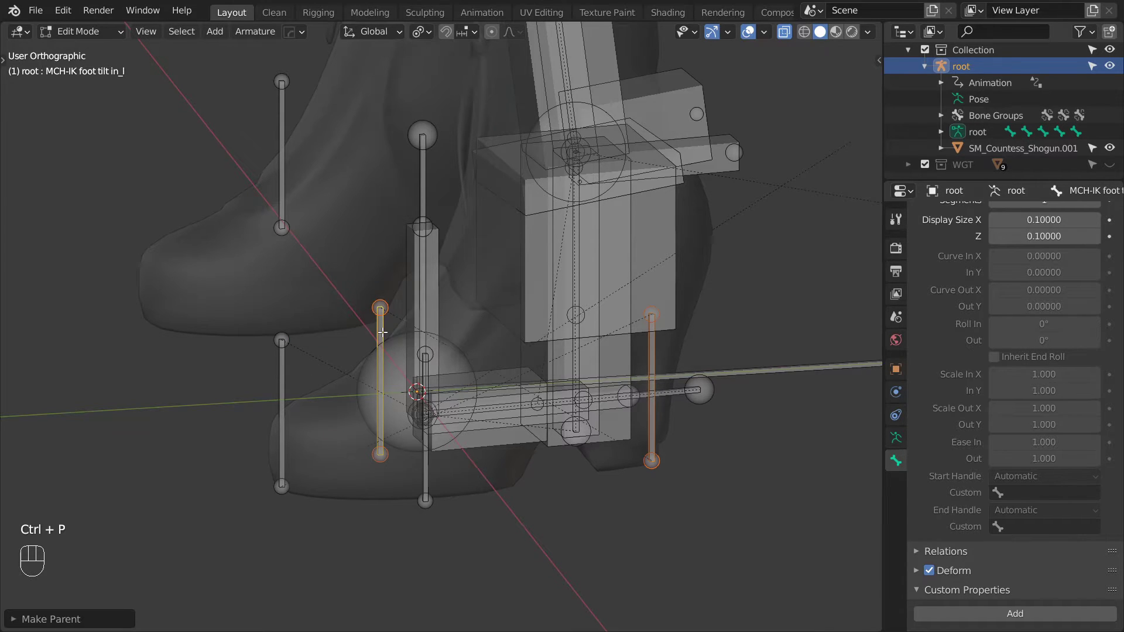
pyautogui.click(382, 332)
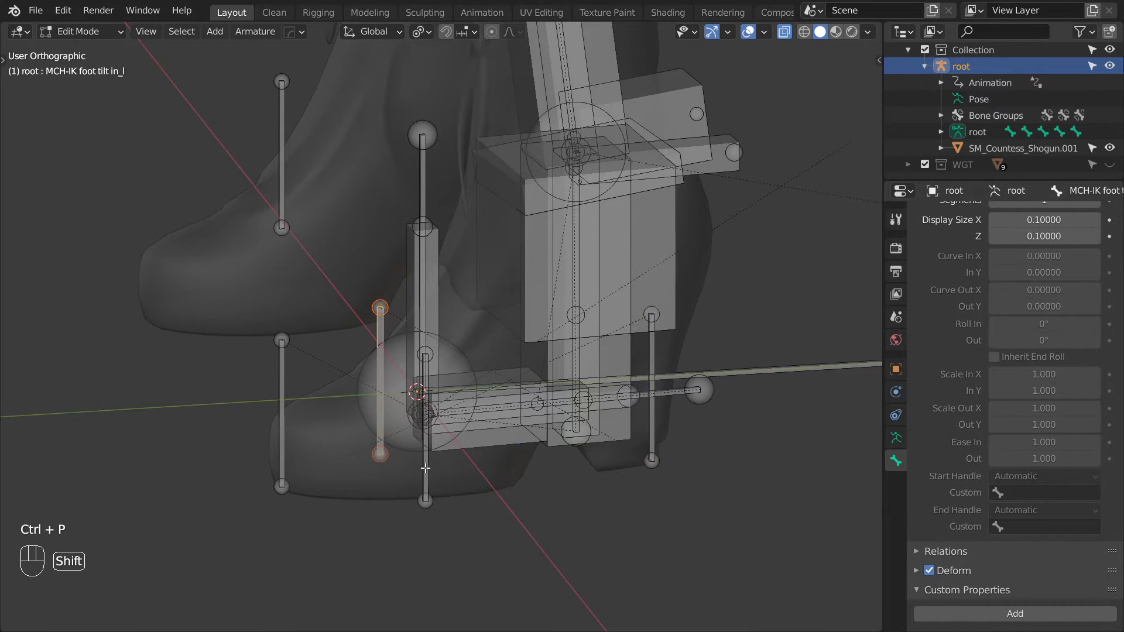
pyautogui.keyDown('shift'); pyautogui.click(426, 469); pyautogui.keyUp('shift')
pyautogui.hotkey('ctrl', 'p')
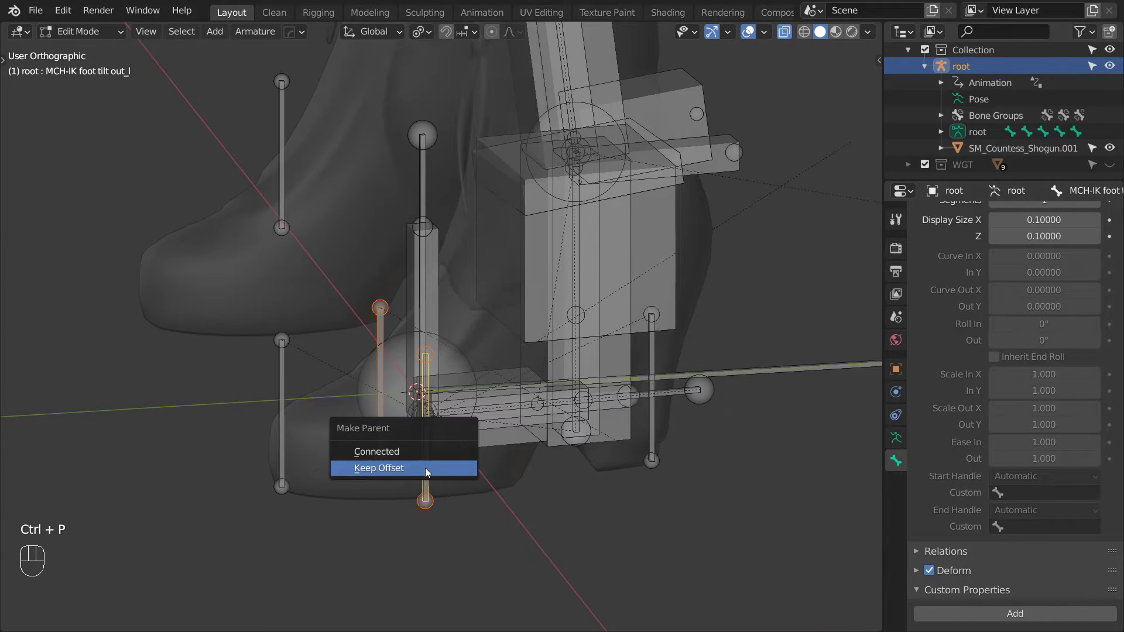
pyautogui.click(427, 472)
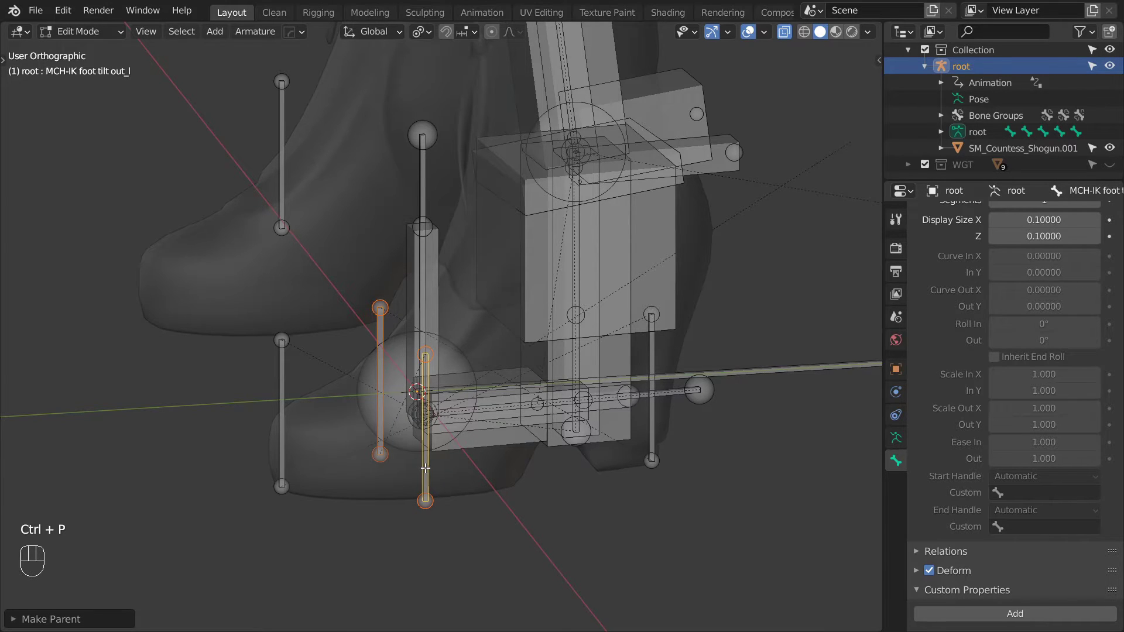
pyautogui.click(425, 468)
# Step: Parent the foot tilt out bone to IK foot ctrl_l, keeping offset
pyautogui.press('Tab')
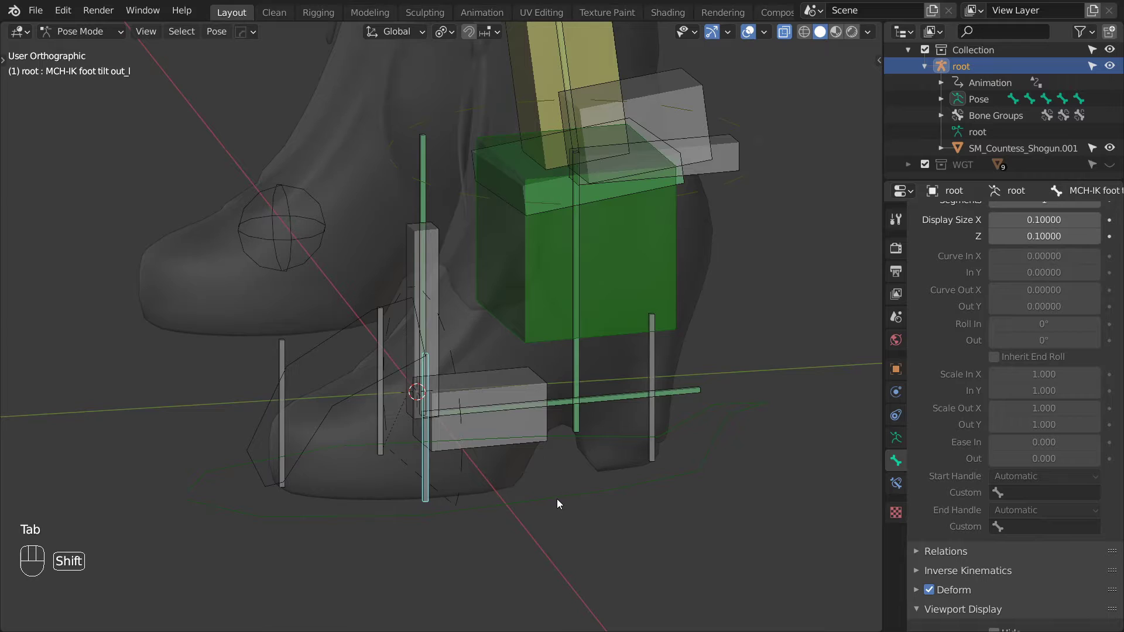
pyautogui.click(557, 497)
pyautogui.press('Tab')
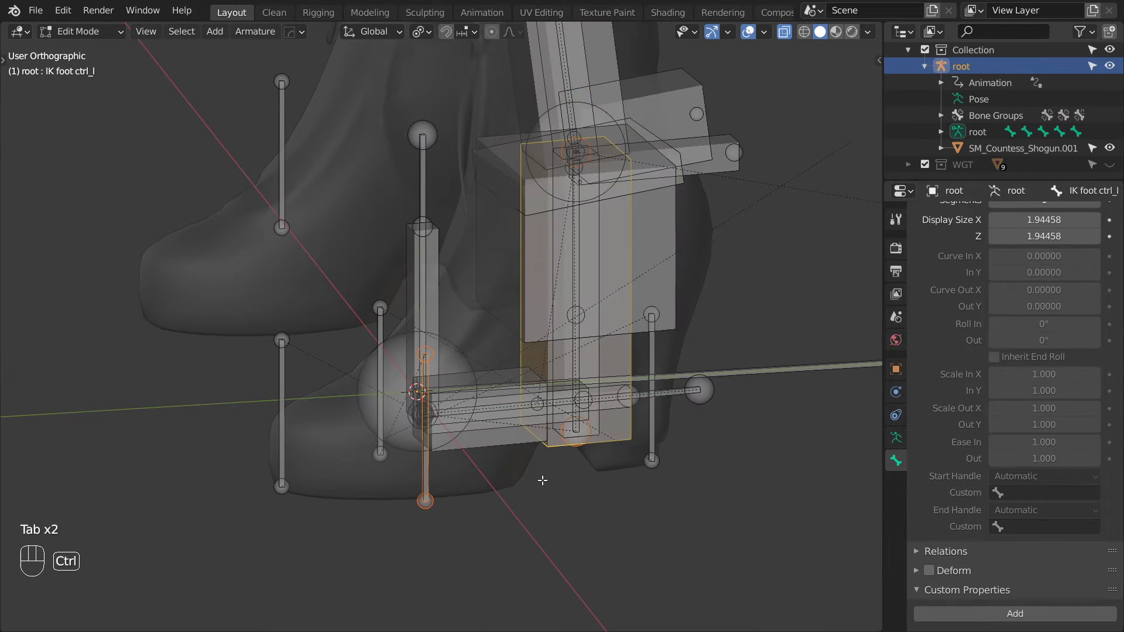
pyautogui.hotkey('ctrl', 'p')
pyautogui.click(542, 480)
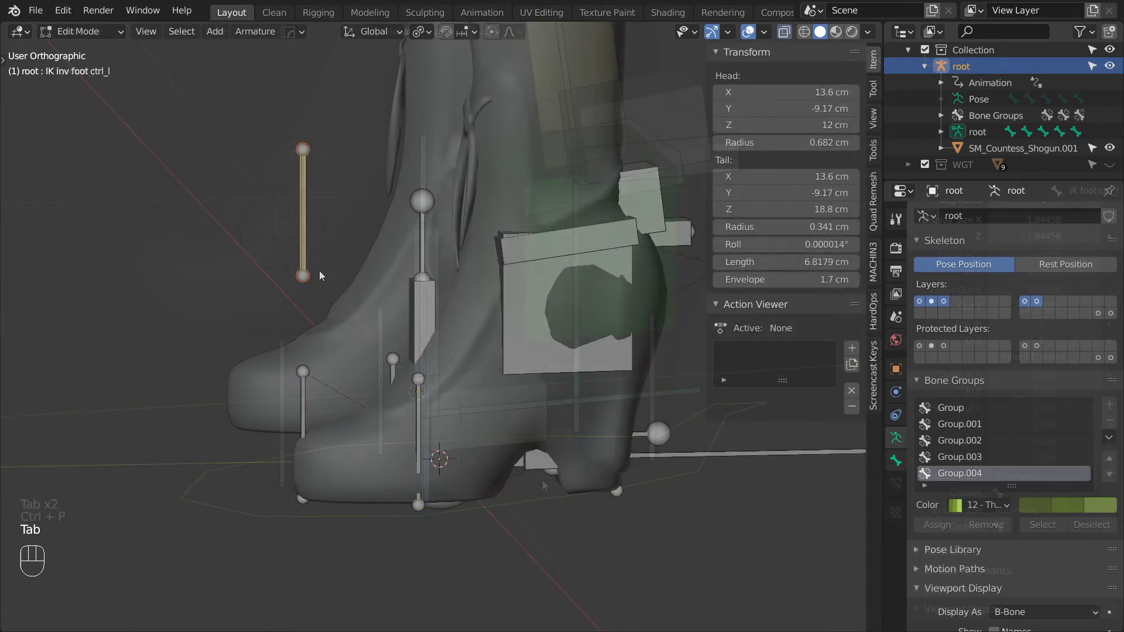
pyautogui.press('Tab')
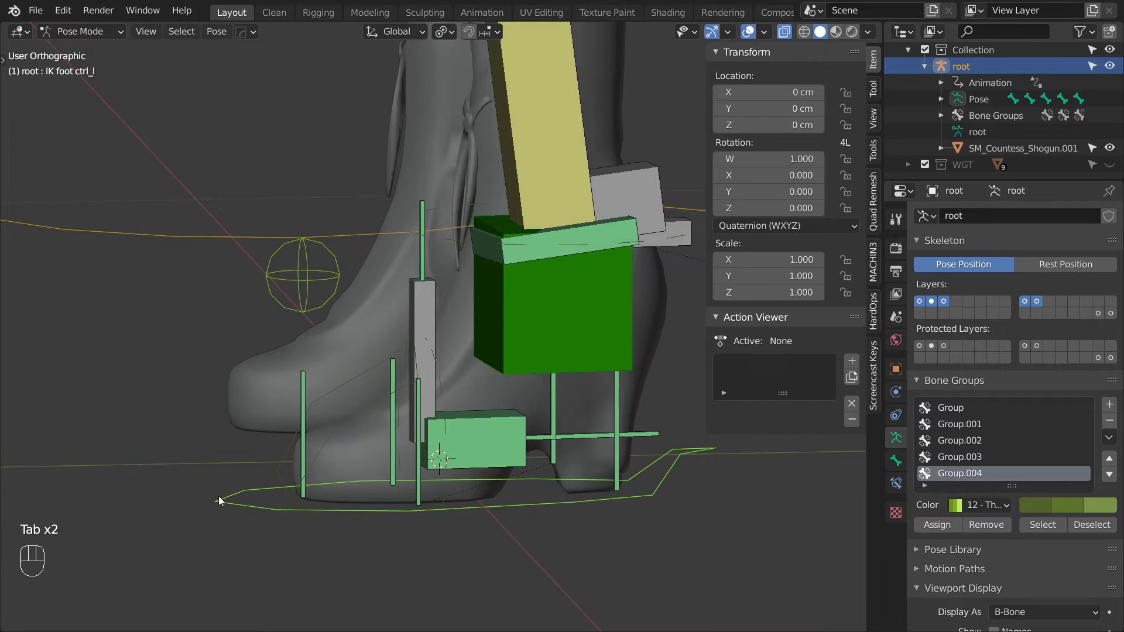
pyautogui.press('Tab')
pyautogui.hotkey('ctrl', 'p')
pyautogui.click(219, 494)
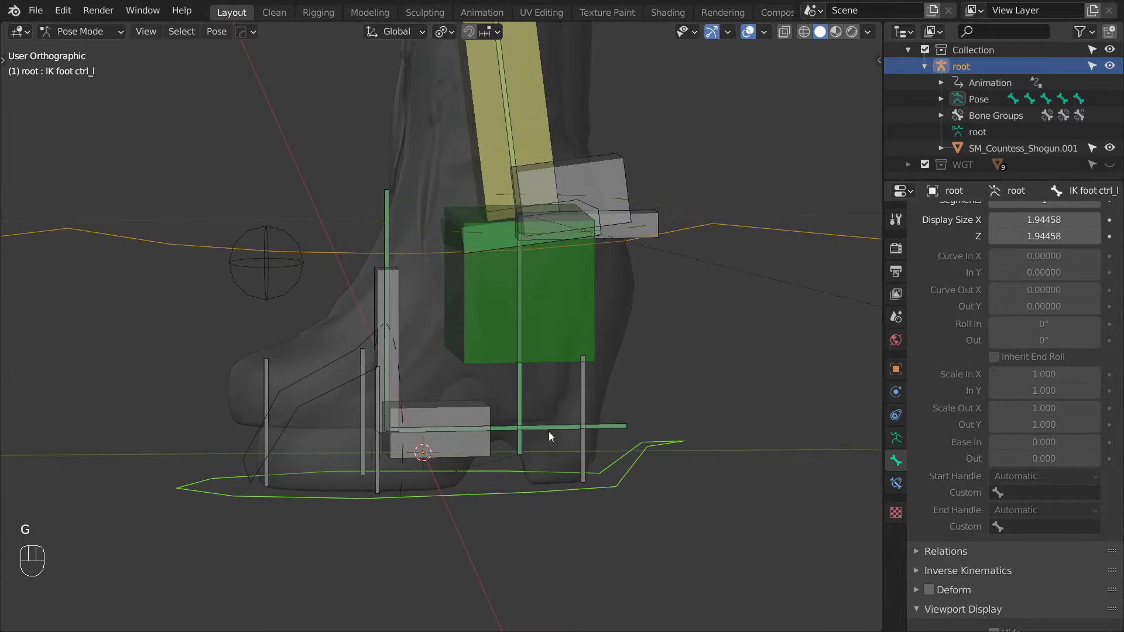
# Step: Rotate the toe roll, foot tilt in and foot tilt out bones to check their pivots
pyautogui.click(549, 430)
pyautogui.press('r')
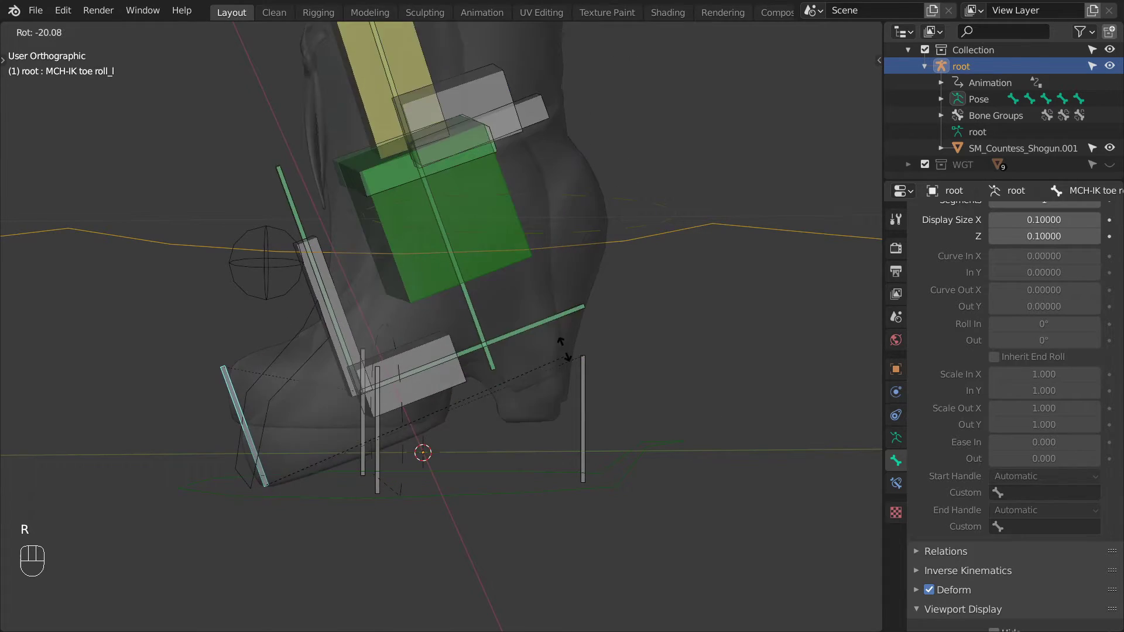
pyautogui.click(318, 387)
pyautogui.click(363, 386)
pyautogui.moveTo(363, 387); pyautogui.dragTo(585, 357, button='middle')
pyautogui.press('r')
pyautogui.click(599, 350)
pyautogui.click(497, 390)
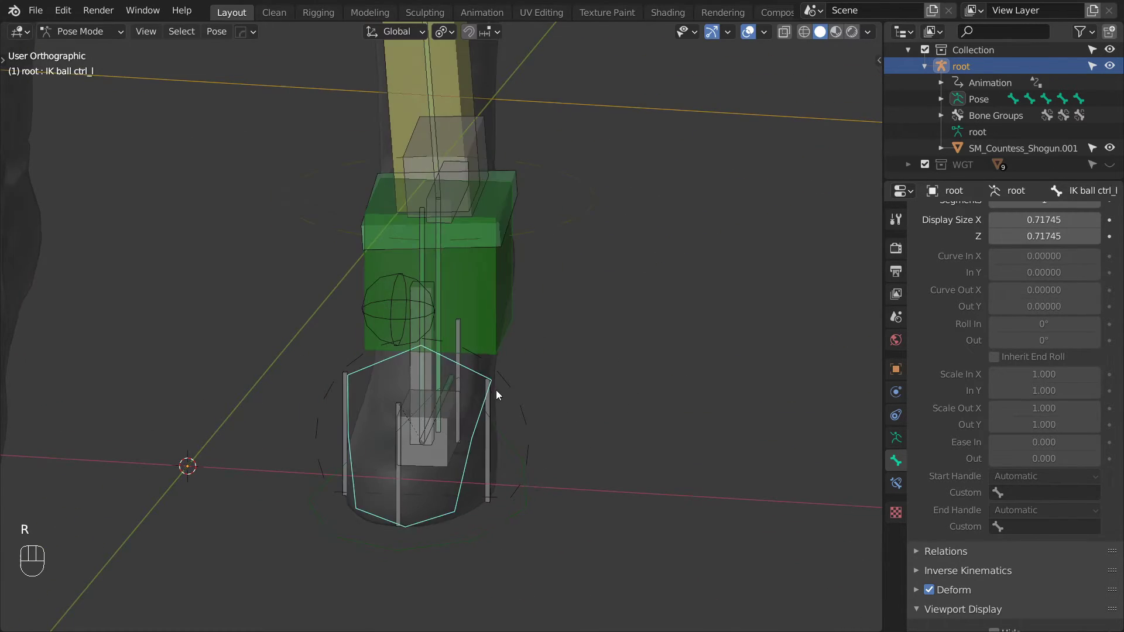
pyautogui.moveTo(497, 390); pyautogui.dragTo(460, 419, button='middle')
pyautogui.press('r')
pyautogui.press('r')
pyautogui.click(609, 375)
# Step: Rotate the IK ball ctrl_l twice to confirm it bends only the toes
pyautogui.click(460, 419)
pyautogui.press('r')
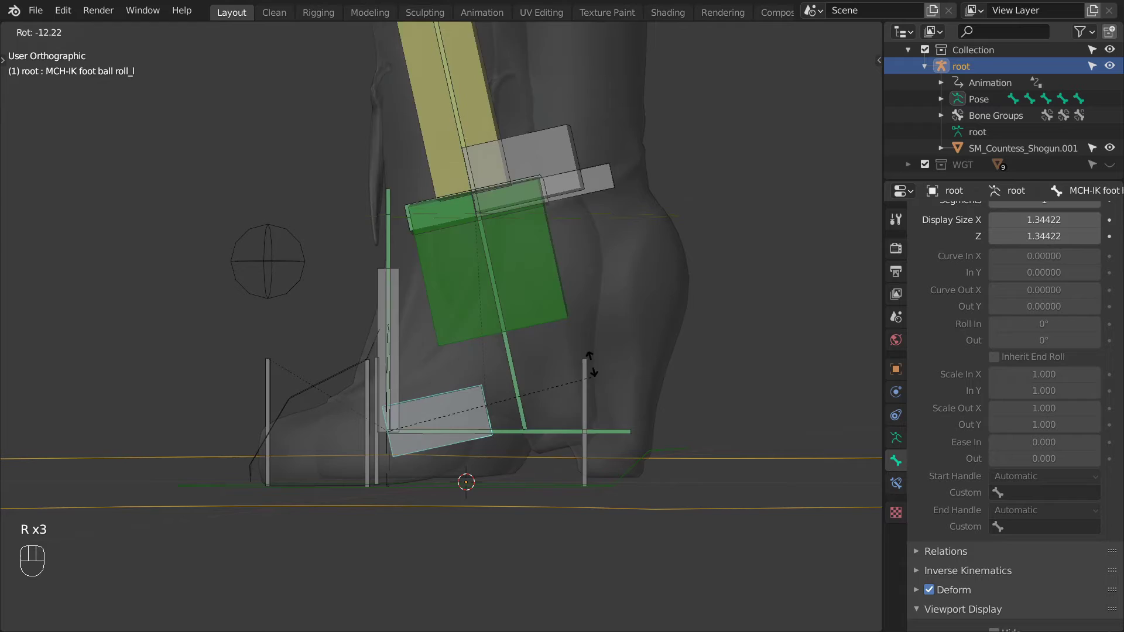
pyautogui.click(372, 363)
pyautogui.press('r')
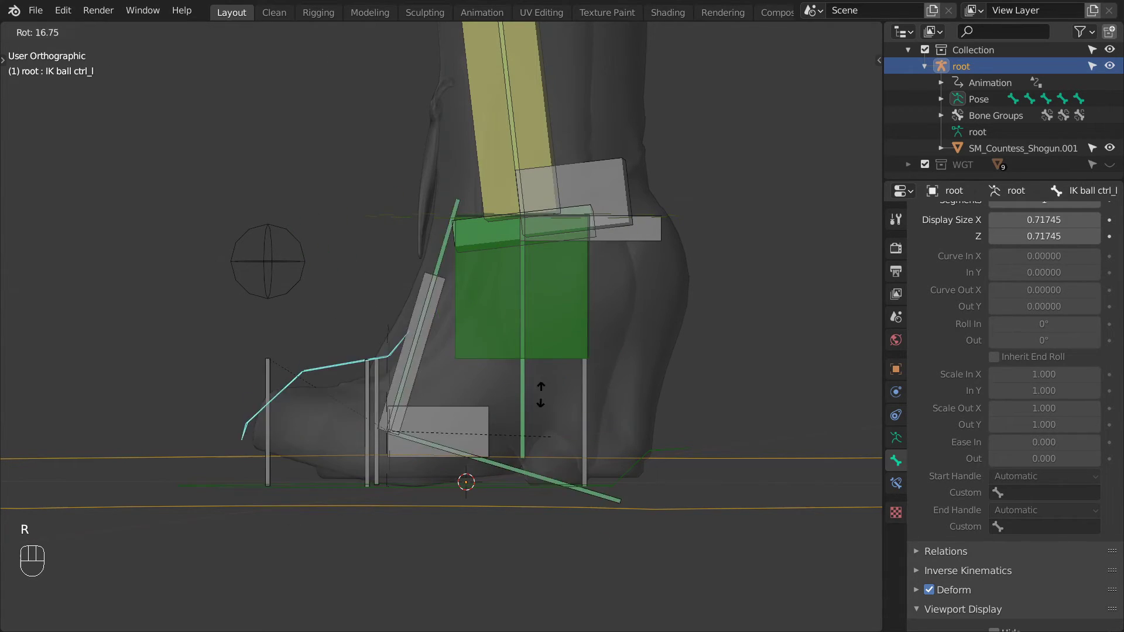
pyautogui.click(546, 423)
pyautogui.moveTo(546, 423); pyautogui.dragTo(423, 342, button='middle')
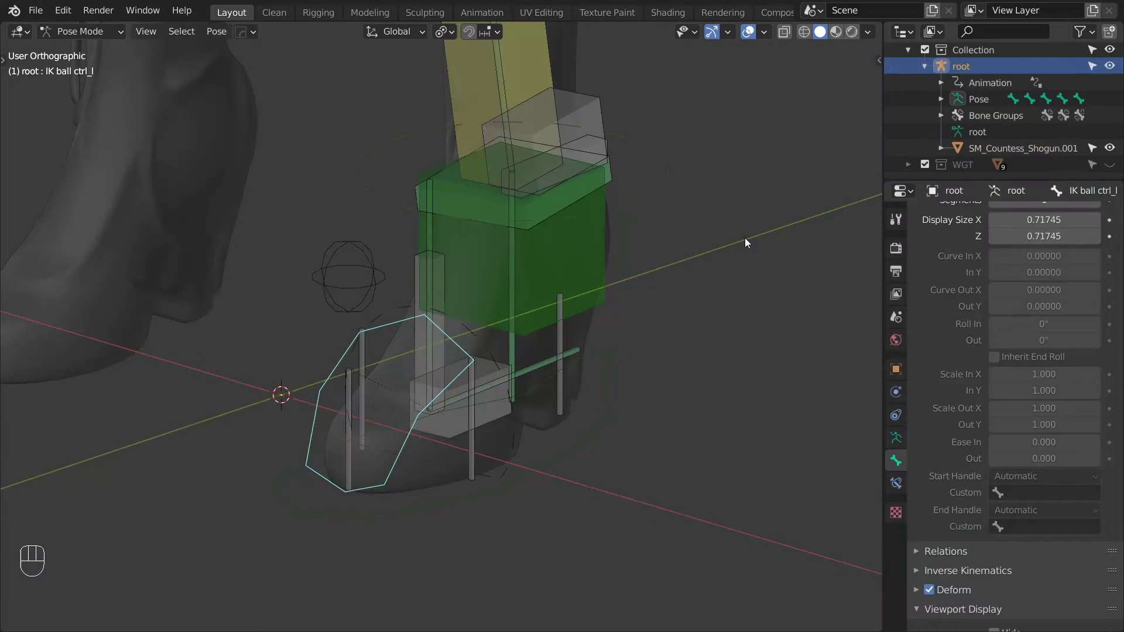
# Step: Filter Preferences Add-ons by 'cop' to find Interface: Copy Attributes Menu
pyautogui.click(61, 13)
pyautogui.click(100, 258)
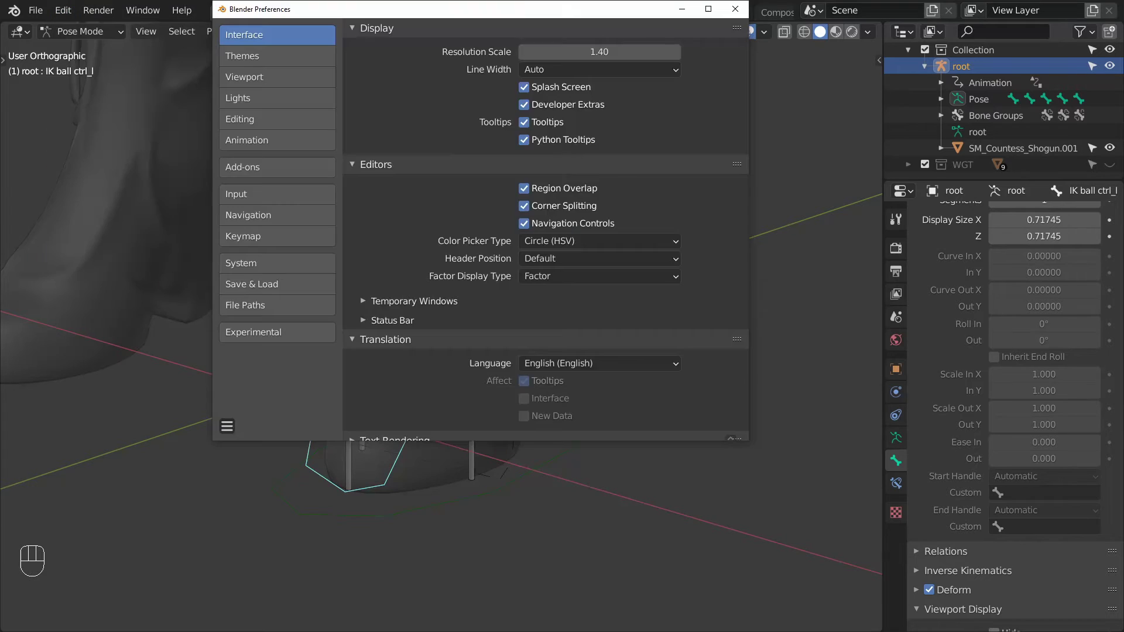
pyautogui.click(235, 166)
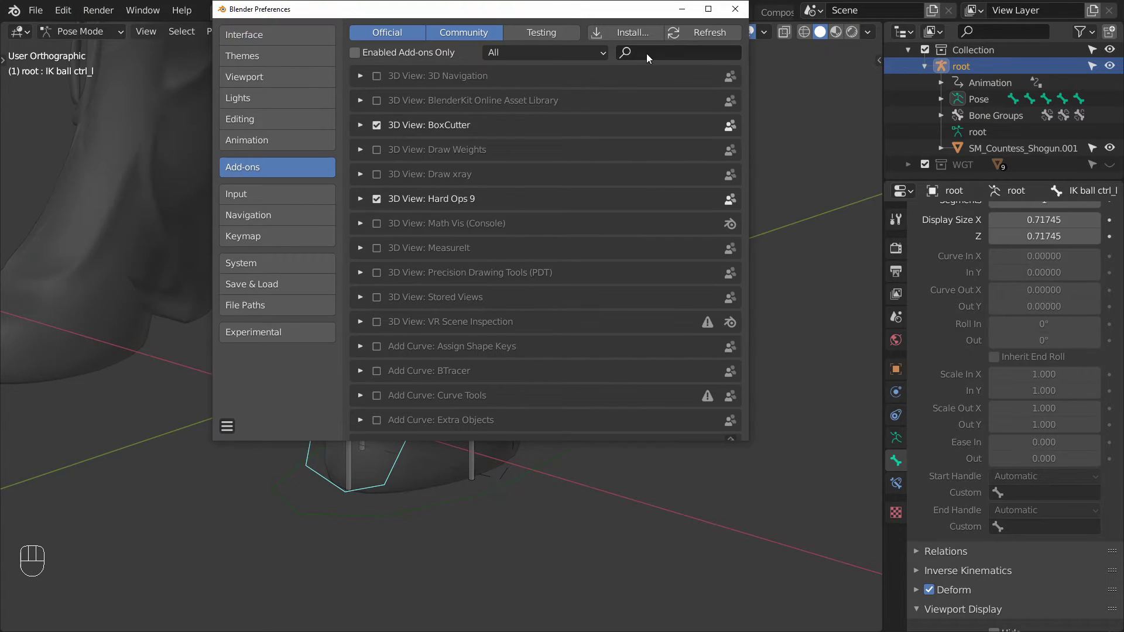
pyautogui.click(652, 51)
pyautogui.write('cop')
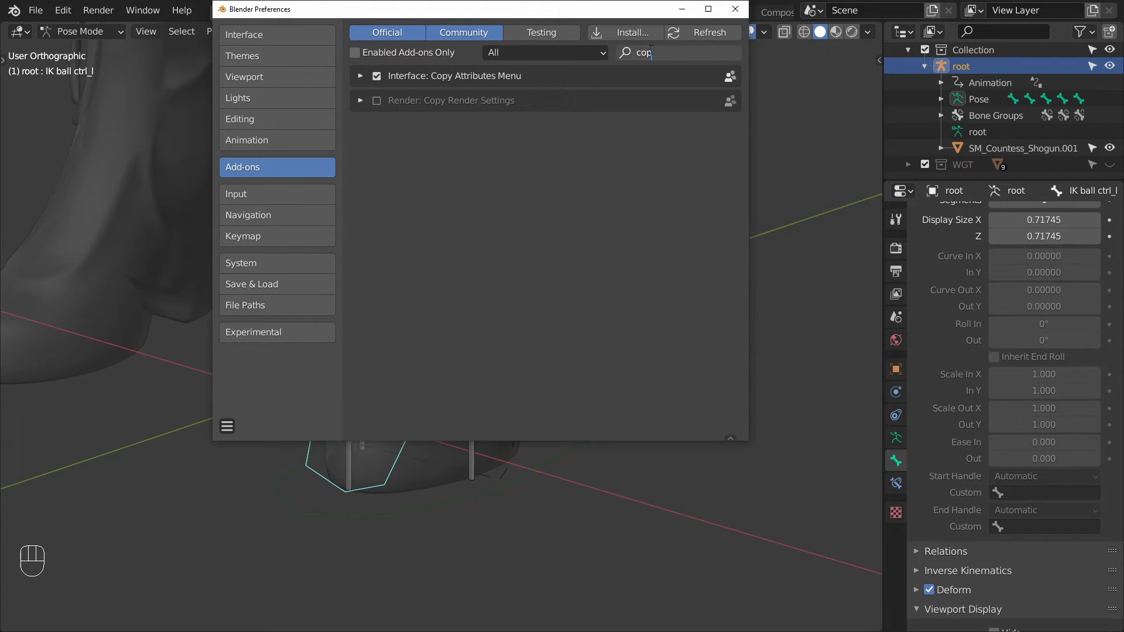
pyautogui.press('Return')
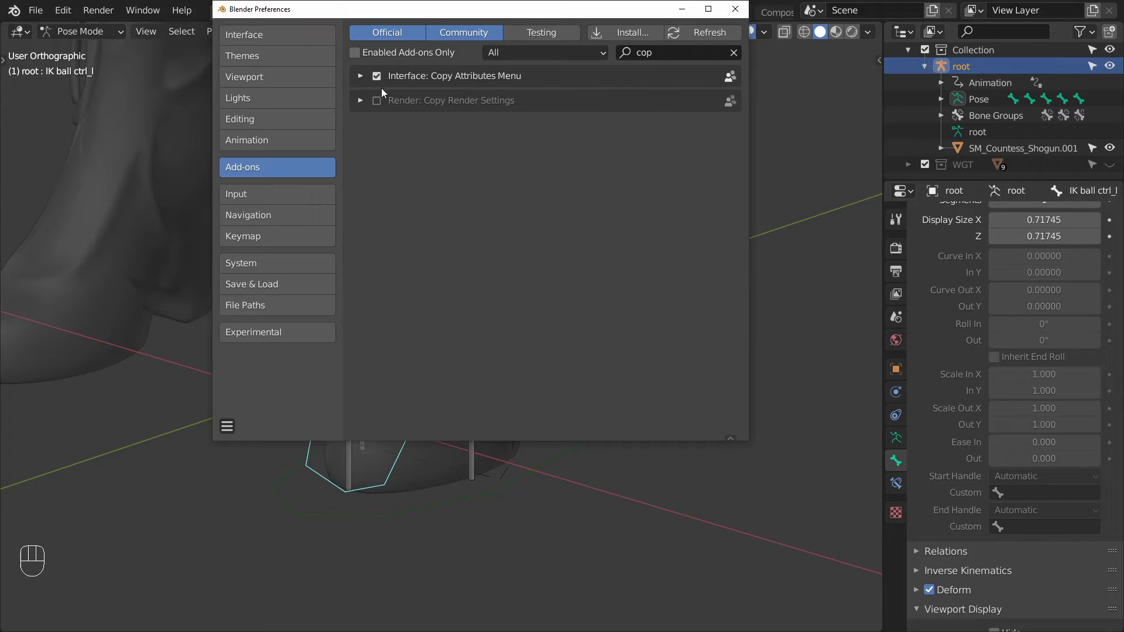
# Step: Add a Transformation constraint to MCH-IK foot tilt in_l targeting IK inv foot ctrl_l
pyautogui.click(736, 9)
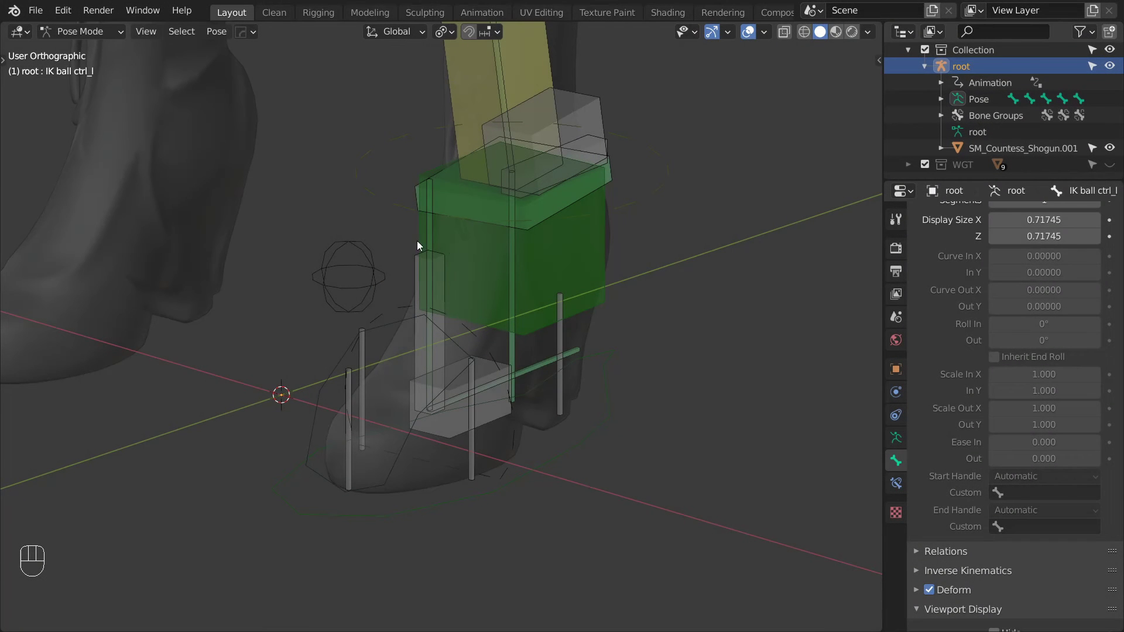
pyautogui.click(384, 279)
pyautogui.press('n')
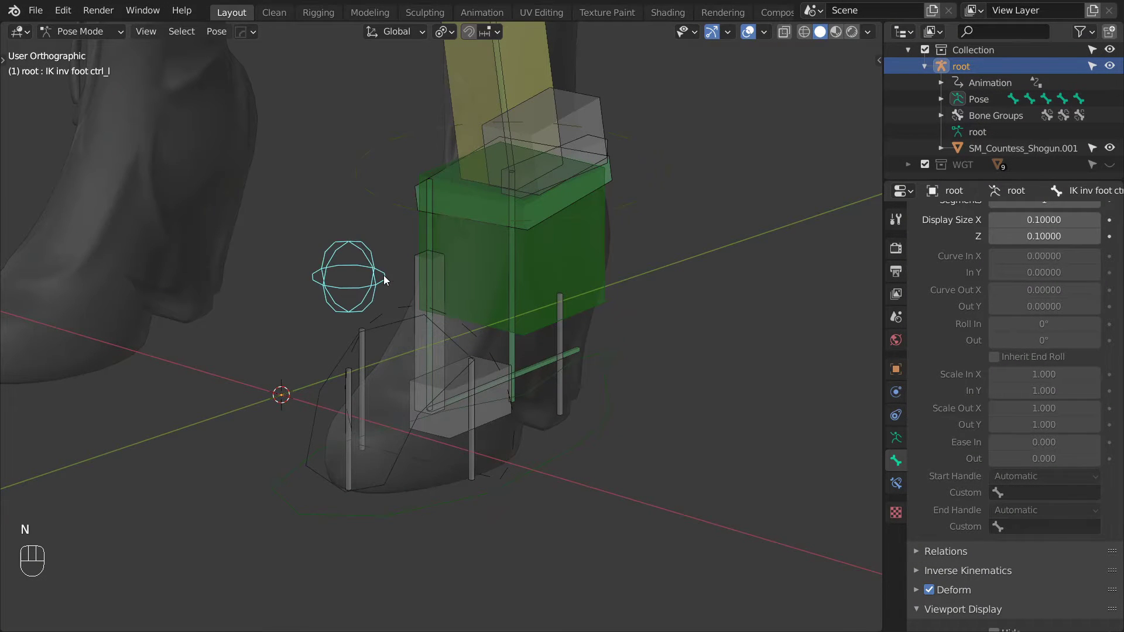
pyautogui.keyDown('shift'); pyautogui.click(365, 350); pyautogui.keyUp('shift')
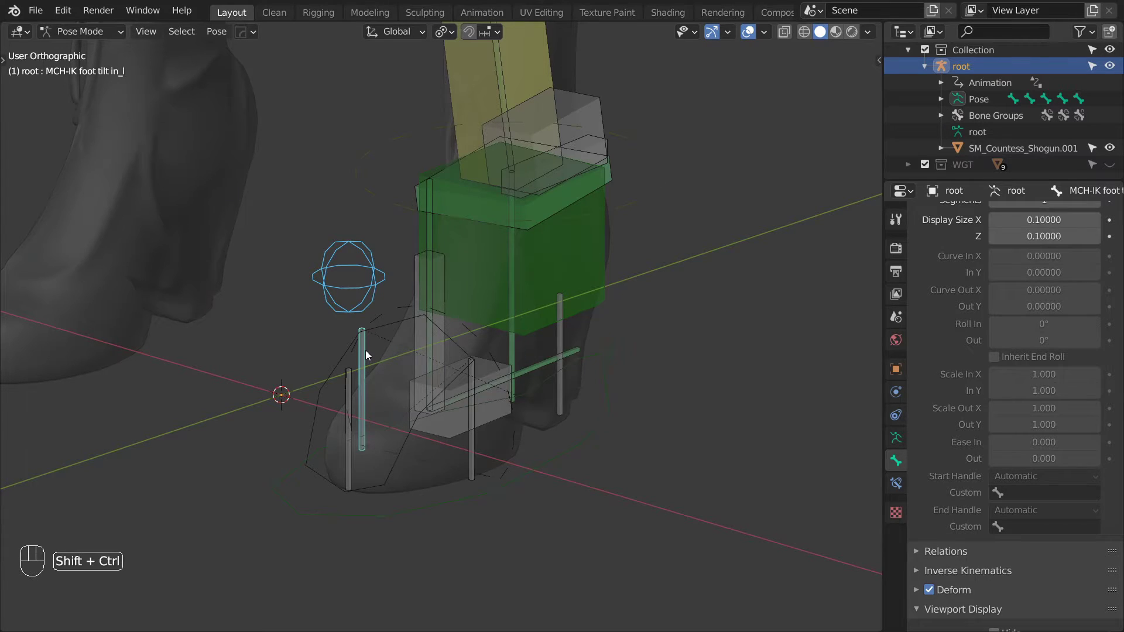
pyautogui.hotkey('shift', 'ctrl', 'c')
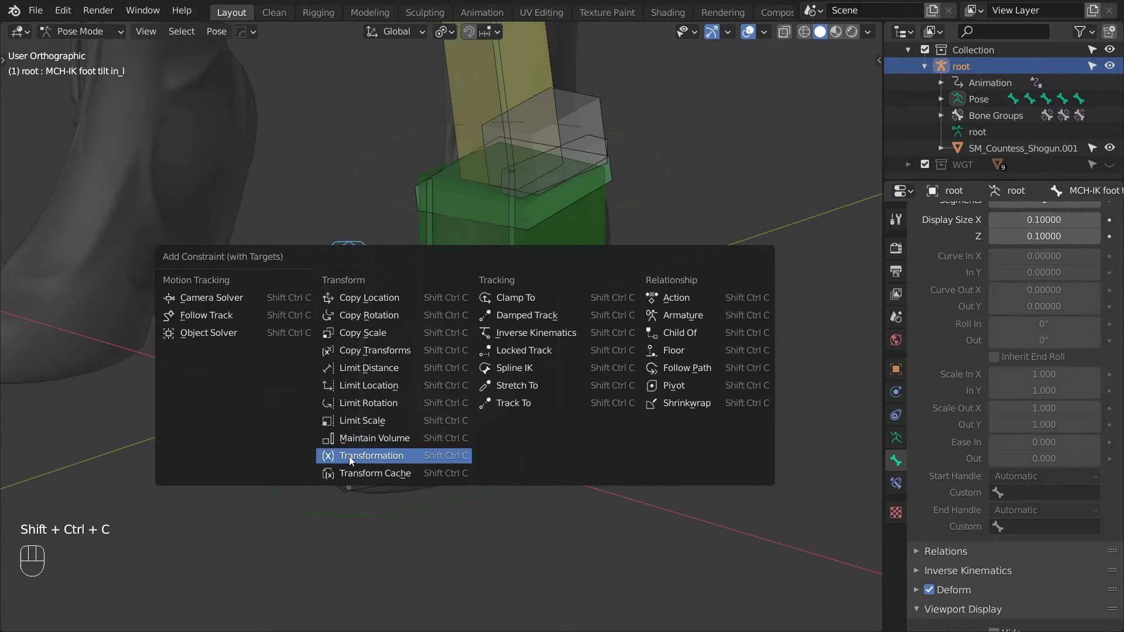
pyautogui.click(396, 457)
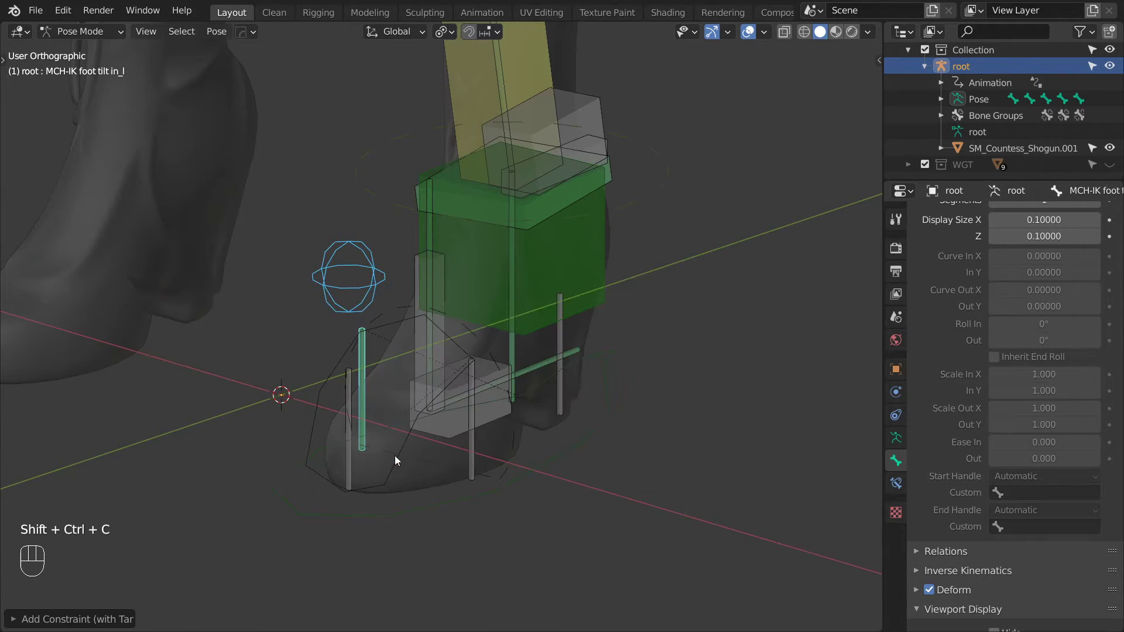
# Step: Set the constraint's target and owner spaces both to Local Space
pyautogui.click(896, 486)
pyautogui.click(1035, 336)
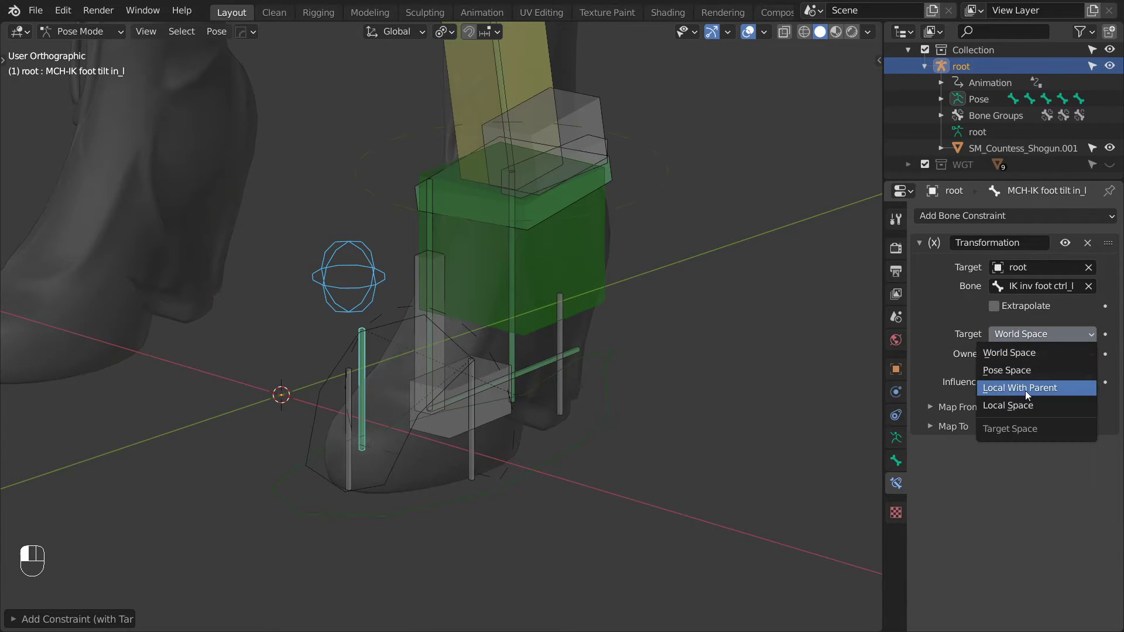
pyautogui.click(1021, 405)
pyautogui.click(1019, 354)
pyautogui.click(1013, 427)
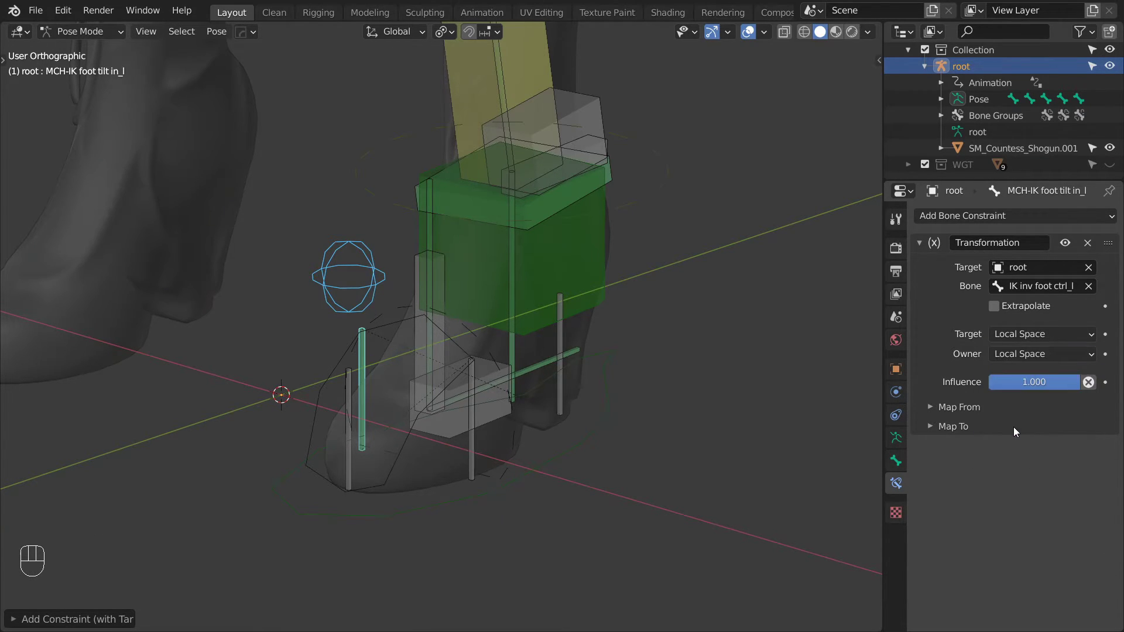
# Step: Map from and to Rotation, with Map From and Map To Z Max of 90°
pyautogui.click(929, 408)
pyautogui.click(930, 565)
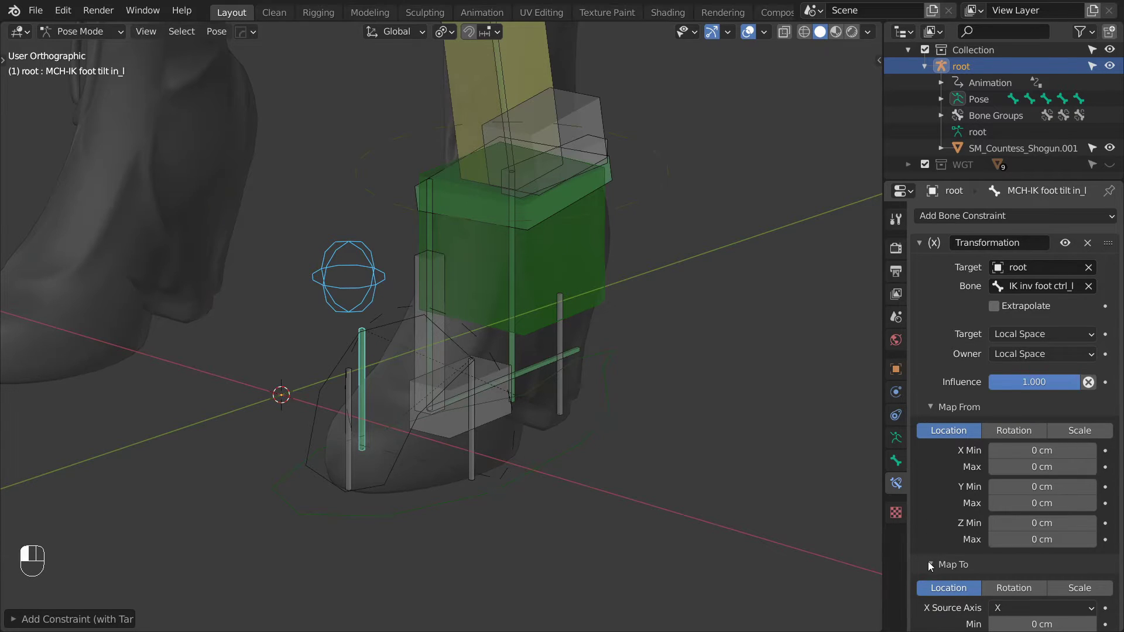
pyautogui.scroll(-5, 960, 498)
pyautogui.click(1002, 280)
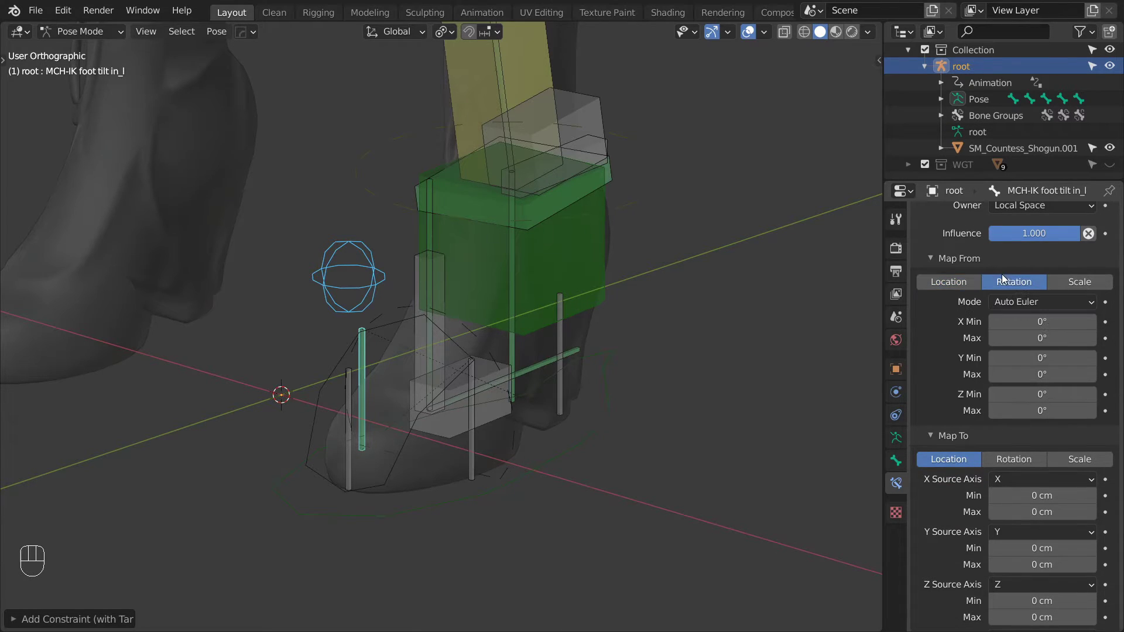
pyautogui.click(1022, 460)
pyautogui.scroll(-2, 1030, 422)
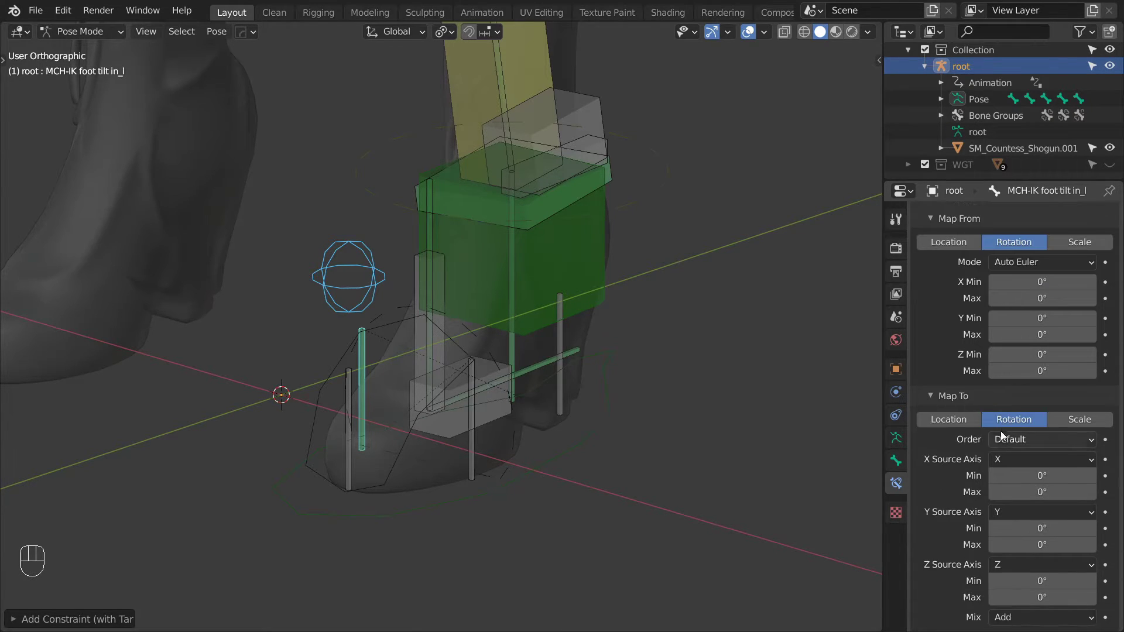
pyautogui.click(1045, 370)
pyautogui.press('Return')
pyautogui.click(1051, 600)
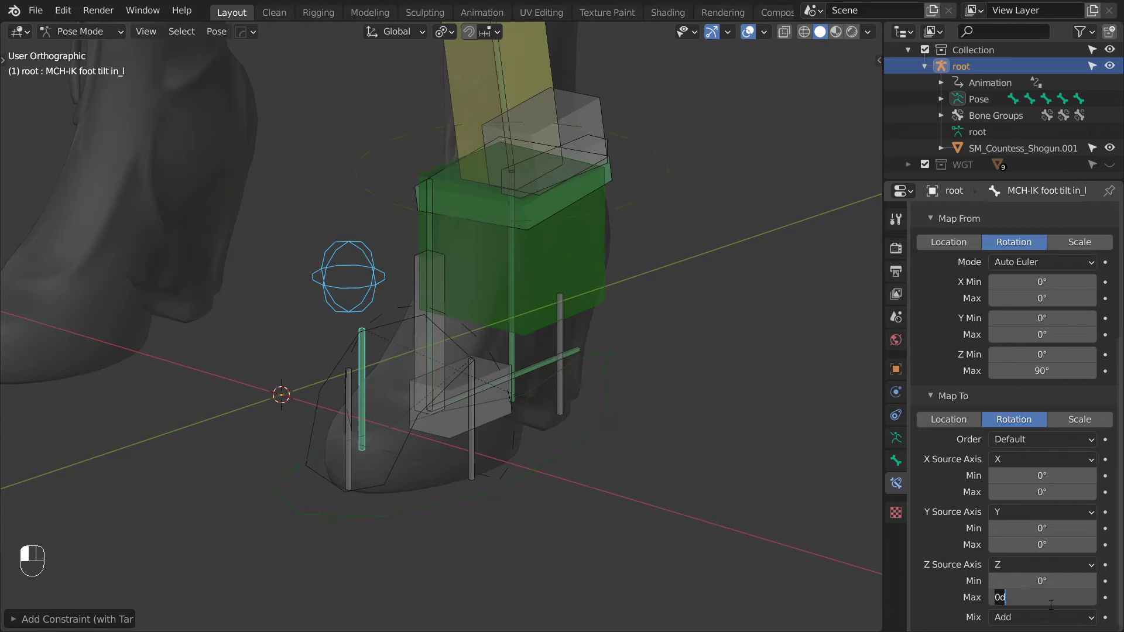
pyautogui.write('90')
pyautogui.press('Return')
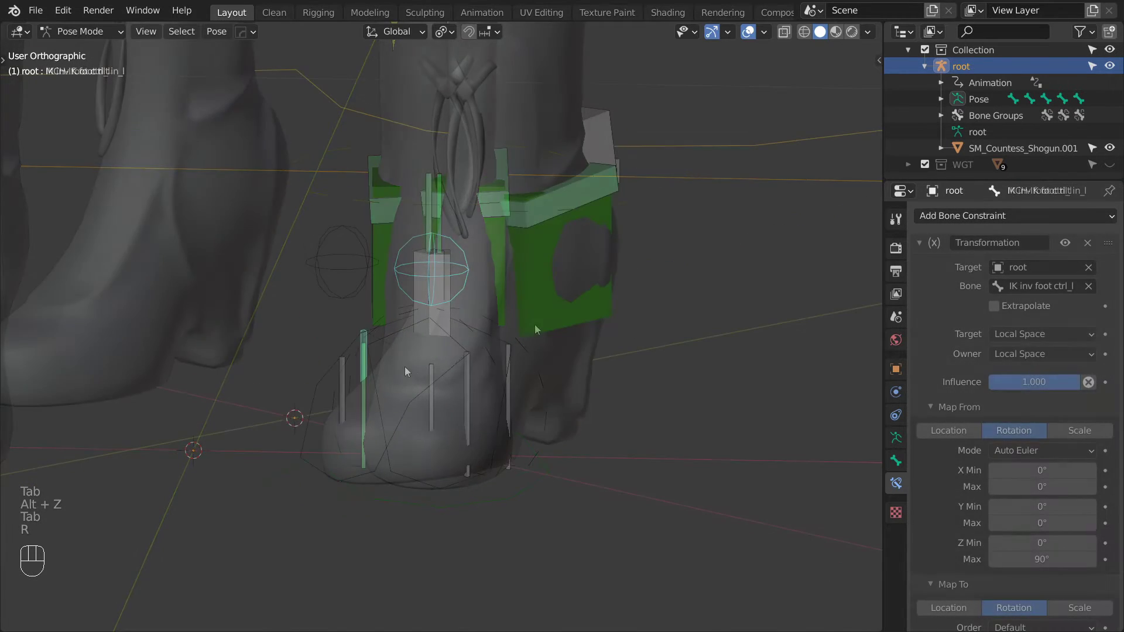
# Step: Copy the tilt in bone's constraints onto MCH-IK foot tilt out_l and select it
pyautogui.moveTo(535, 325); pyautogui.dragTo(473, 389, button='middle')
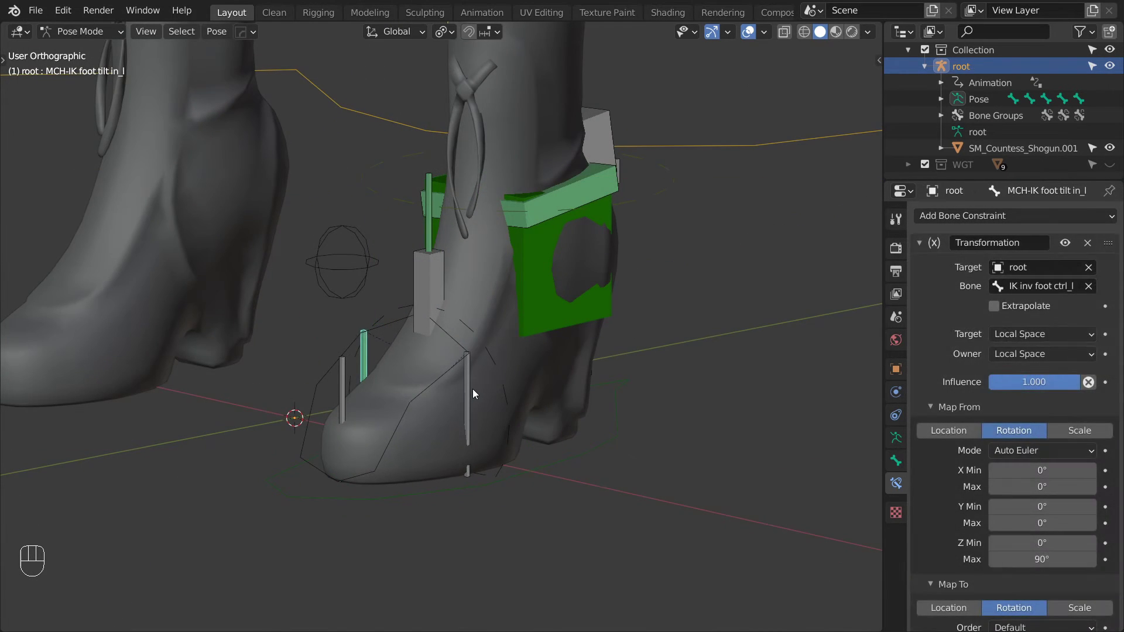
pyautogui.keyDown('shift'); pyautogui.click(468, 388); pyautogui.keyUp('shift')
pyautogui.keyDown('shift'); pyautogui.click(385, 367); pyautogui.keyUp('shift')
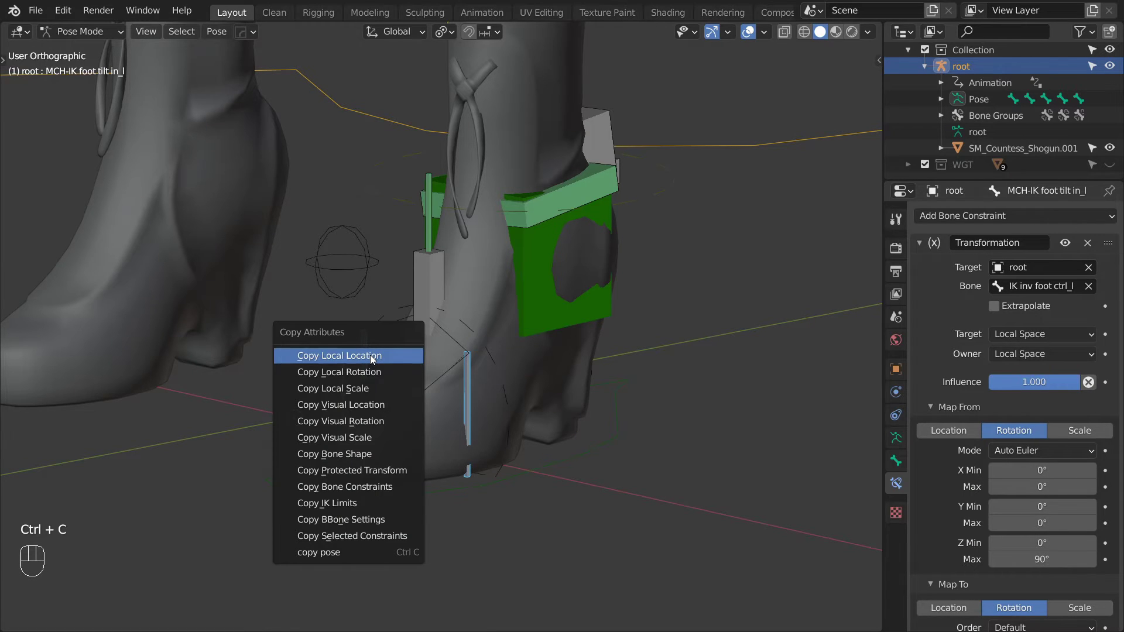
pyautogui.hotkey('ctrl', 'c')
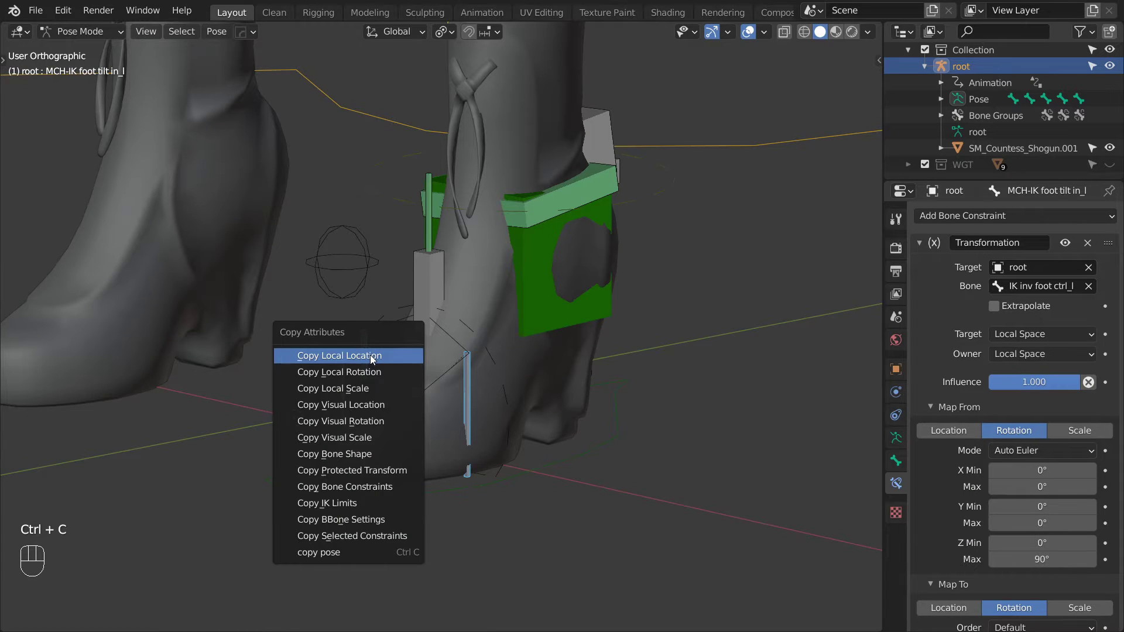
pyautogui.click(349, 488)
pyautogui.click(472, 403)
pyautogui.click(471, 399)
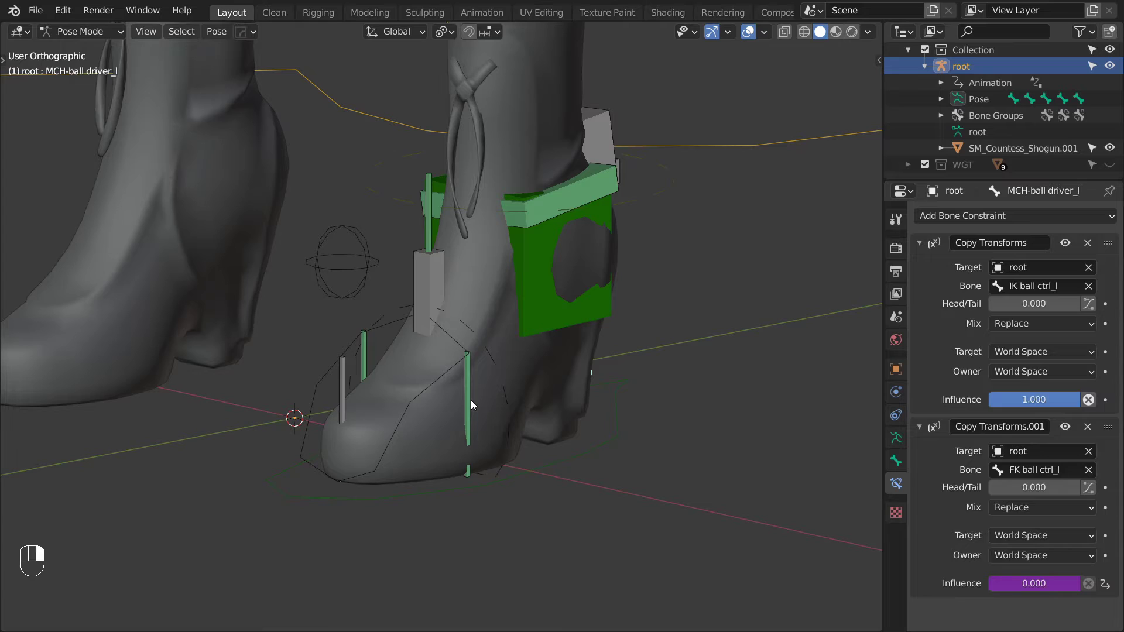
pyautogui.click(472, 398)
# Step: Set Map From Z to −90–0° and Map To Z Min −90°, then test-rotate the foot control
pyautogui.click(943, 410)
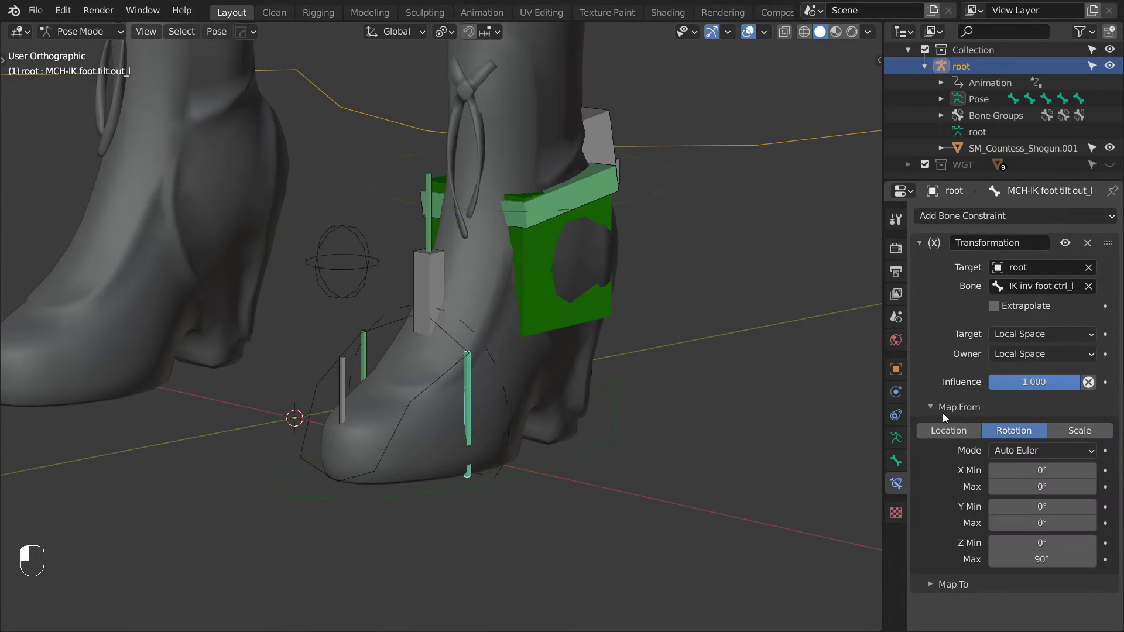
pyautogui.click(944, 583)
pyautogui.scroll(-8, 1007, 468)
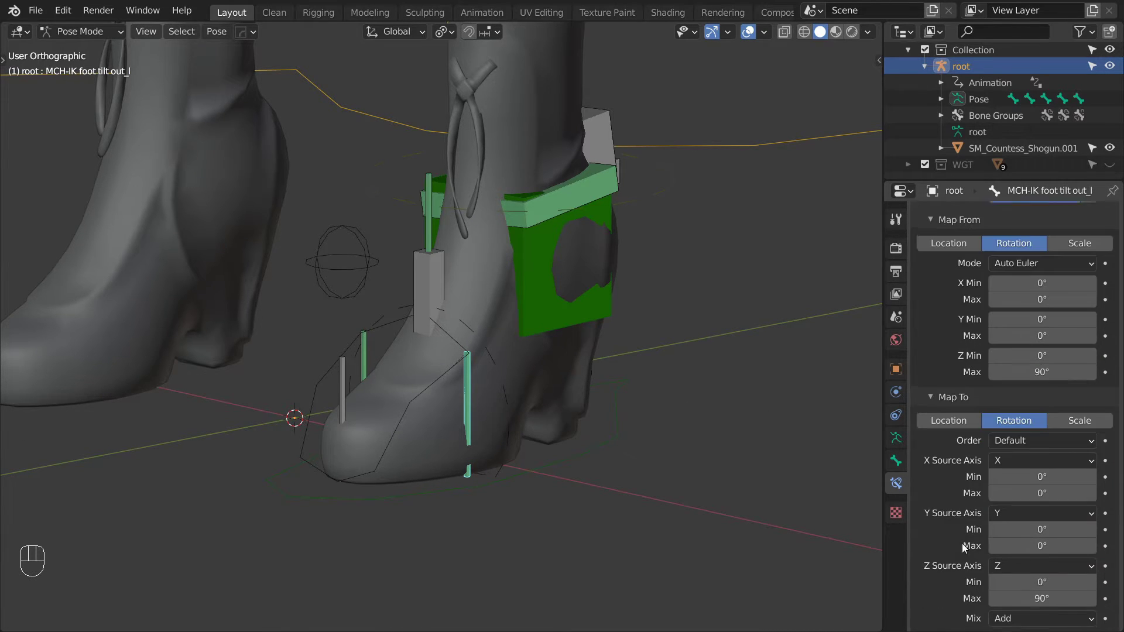
pyautogui.click(1045, 354)
pyautogui.write('-90')
pyautogui.press('Tab')
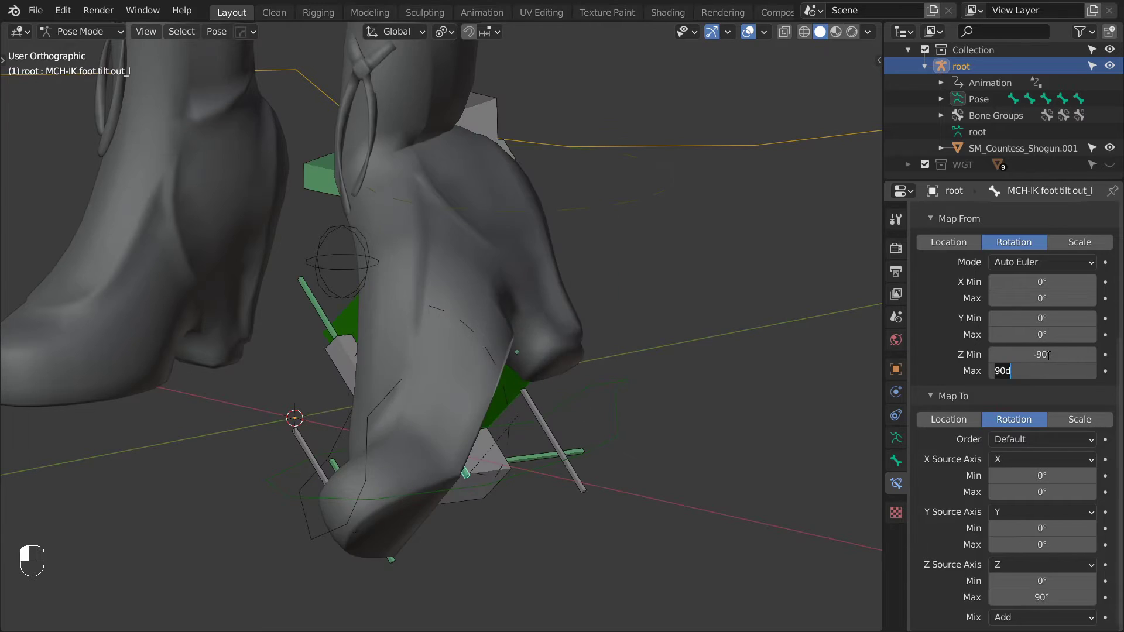
pyautogui.write('0')
pyautogui.press('Return')
pyautogui.click(1046, 579)
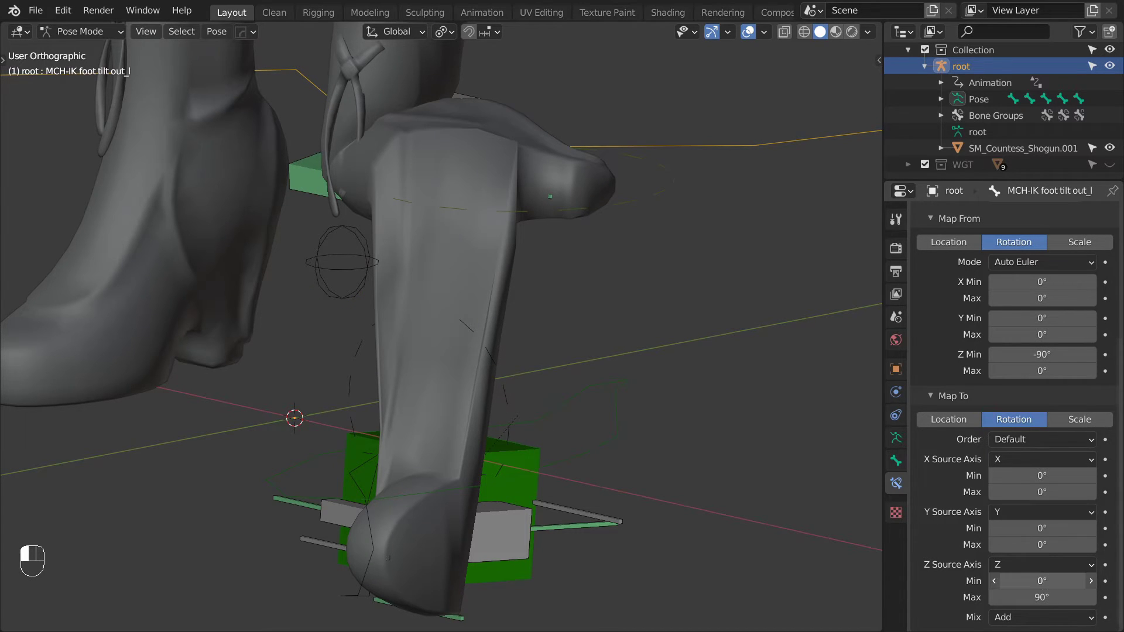
pyautogui.write('-90')
pyautogui.press('Return')
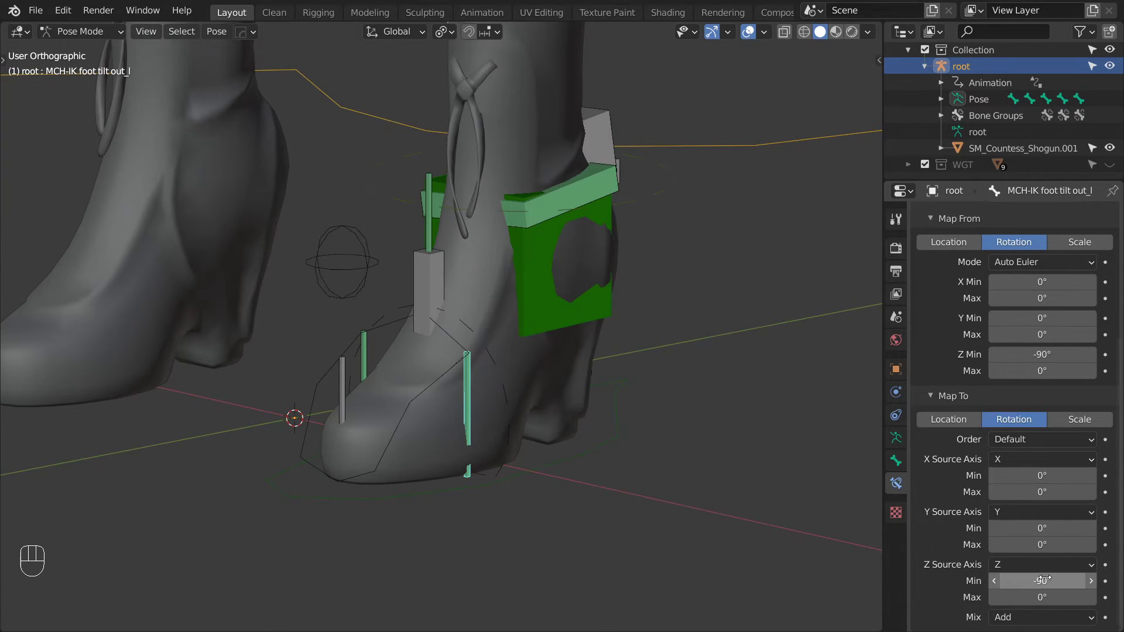
pyautogui.click(425, 250)
pyautogui.press('r')
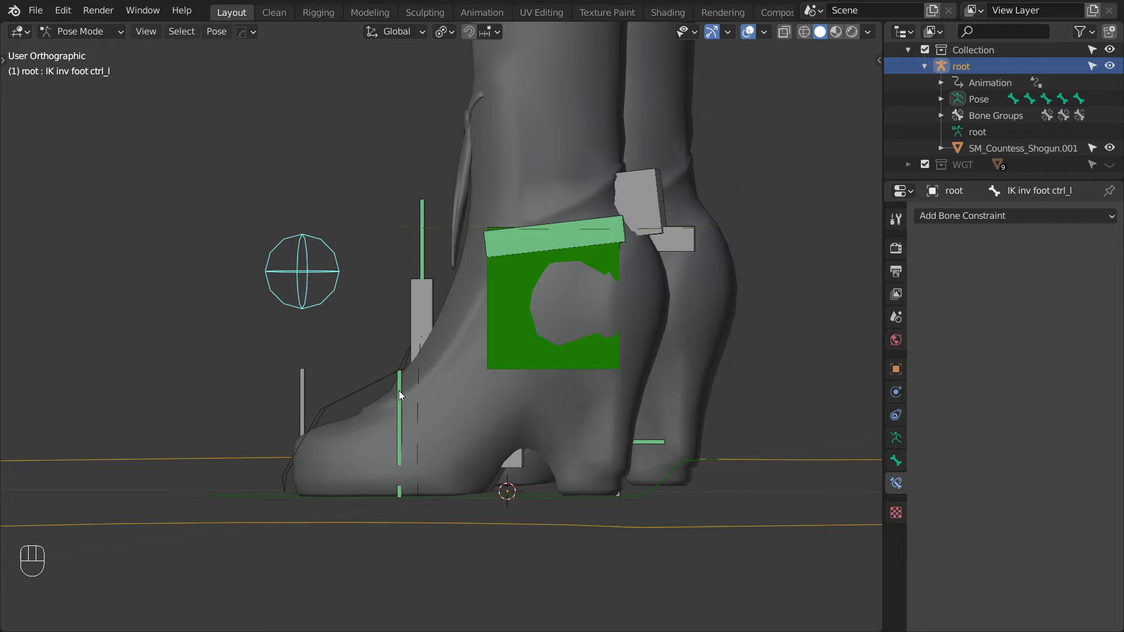
# Step: In X-ray, copy the tilt out bone's constraints onto MCH-IK foot heel roll_l
pyautogui.click(622, 489)
pyautogui.hotkey('alt', 'z')
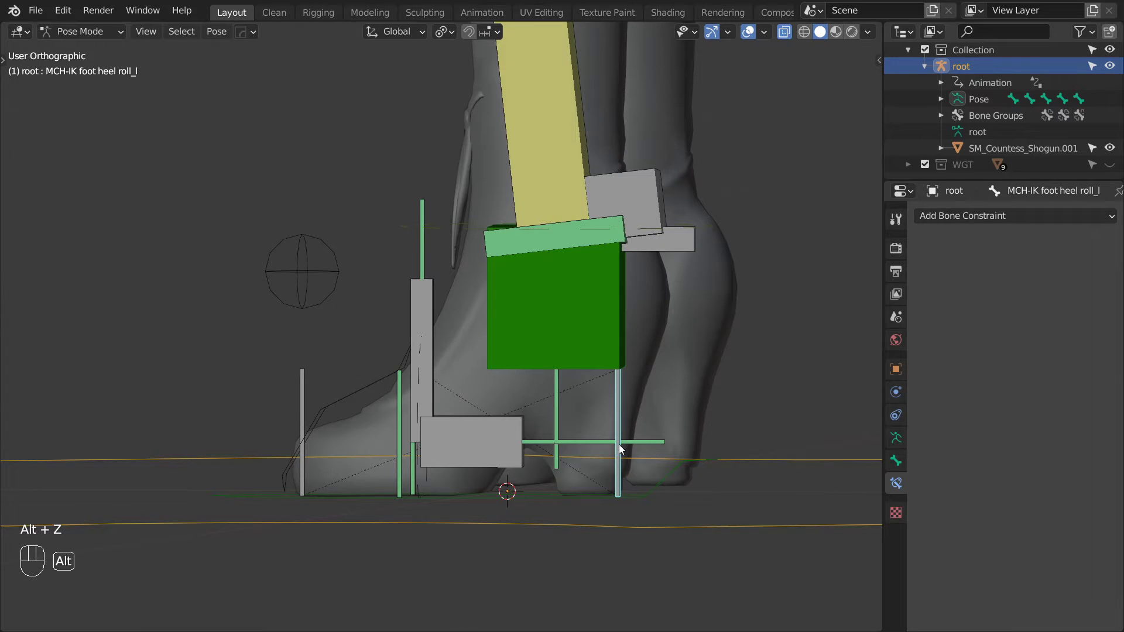
pyautogui.keyDown('shift'); pyautogui.click(399, 400); pyautogui.keyUp('shift')
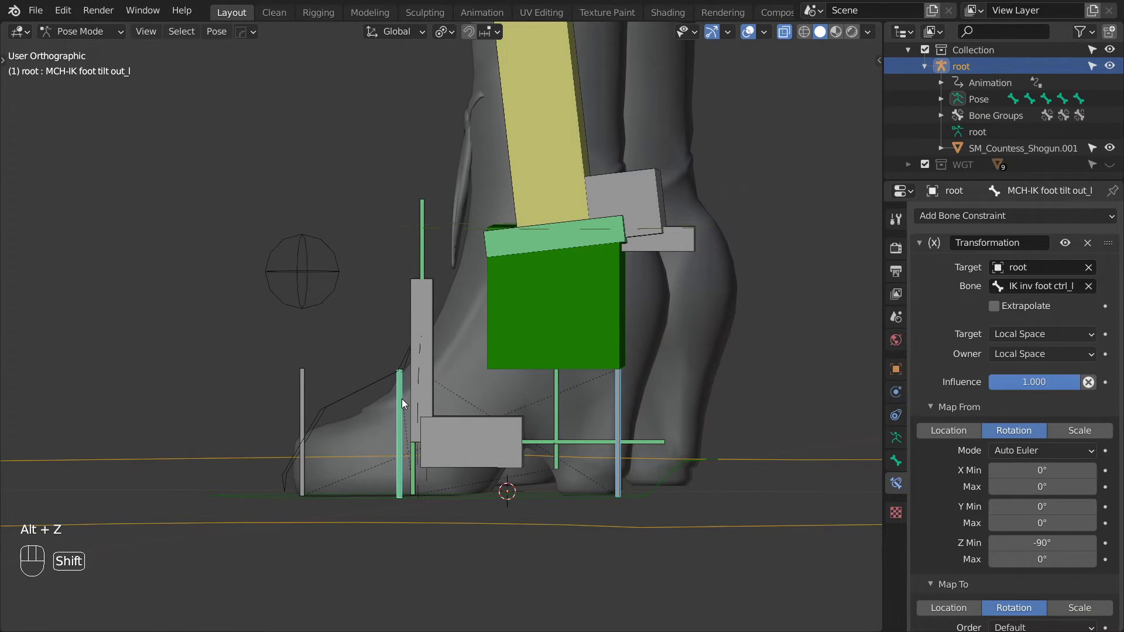
pyautogui.hotkey('ctrl', 'c')
pyautogui.click(402, 399)
# Step: Set Map From X Min and Map To X Min to −90° on the heel roll constraint
pyautogui.press('n')
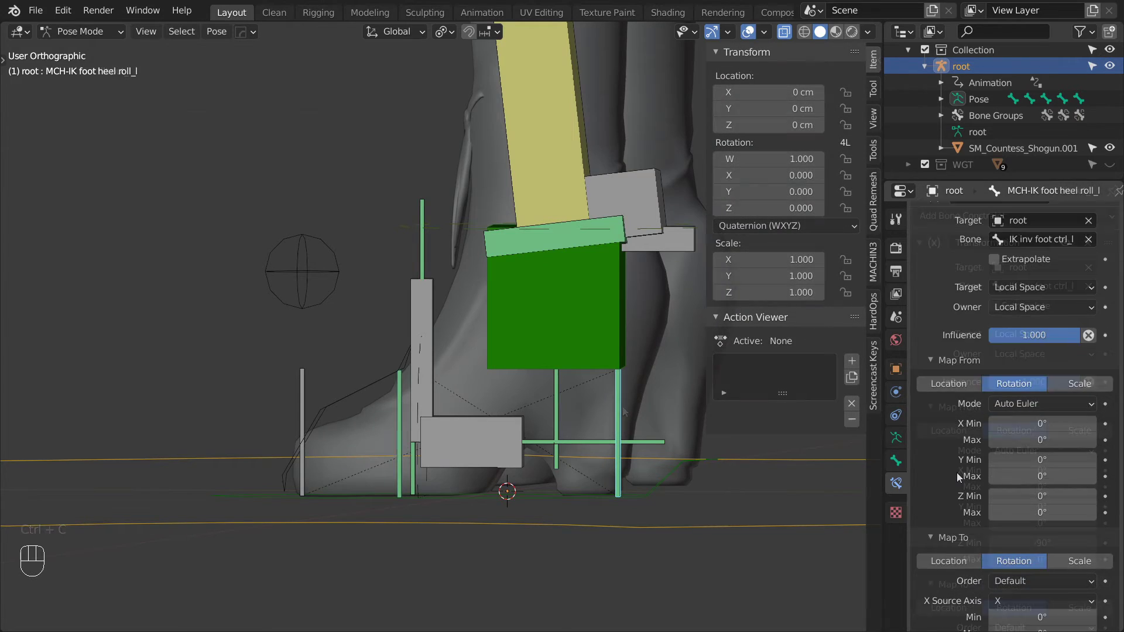
pyautogui.scroll(-5, 960, 465)
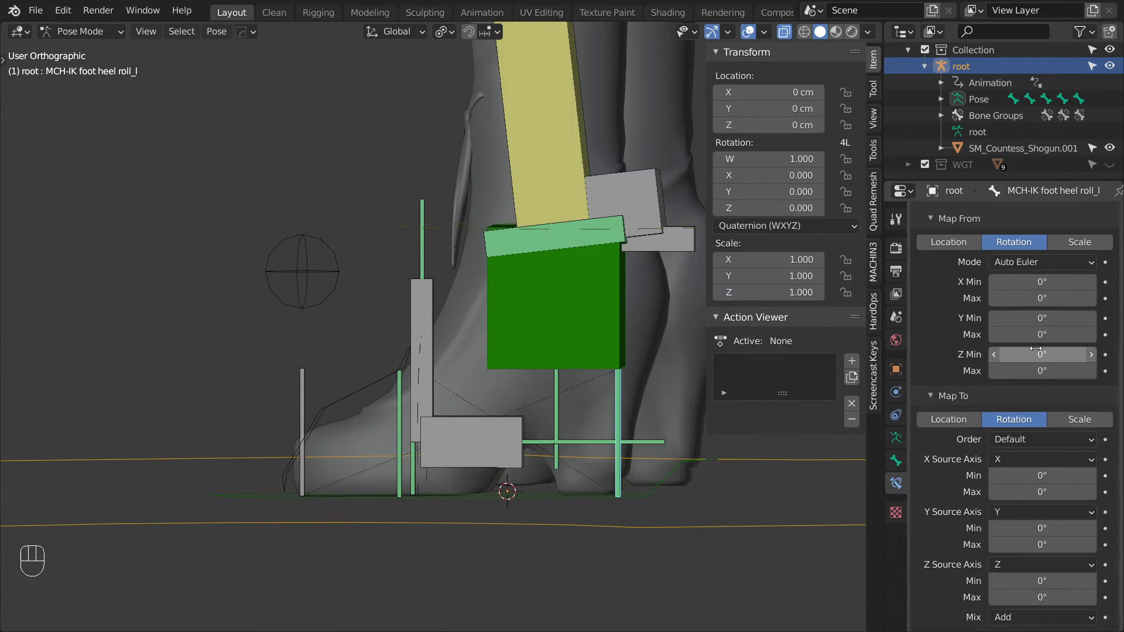
pyautogui.click(1041, 279)
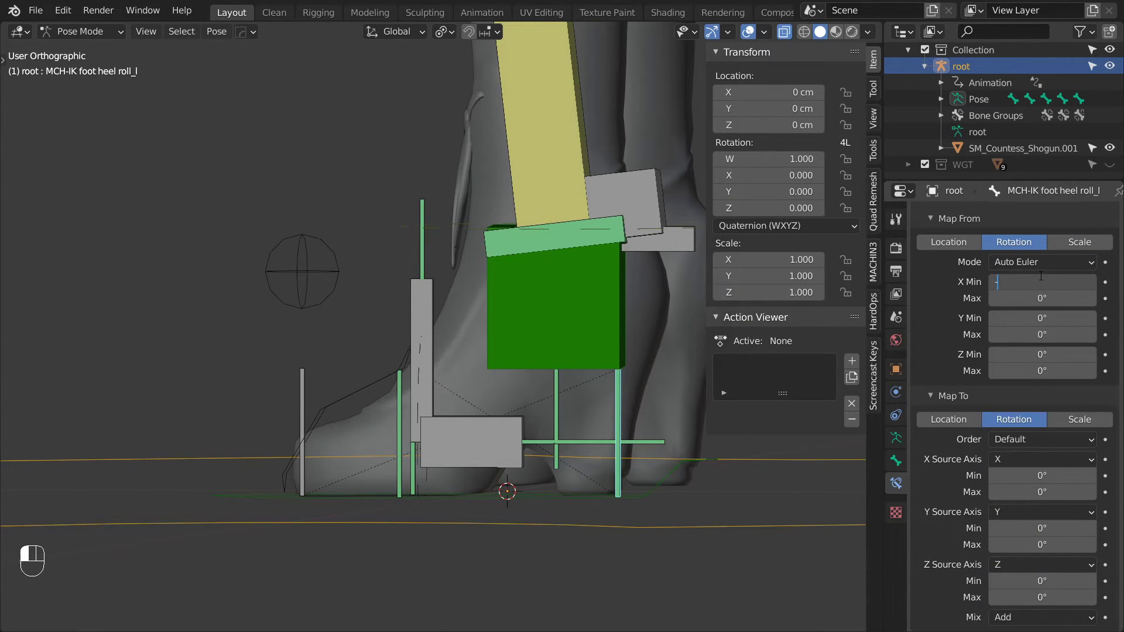
pyautogui.write('-90')
pyautogui.press('Return')
pyautogui.hotkey('ctrl', 'c')
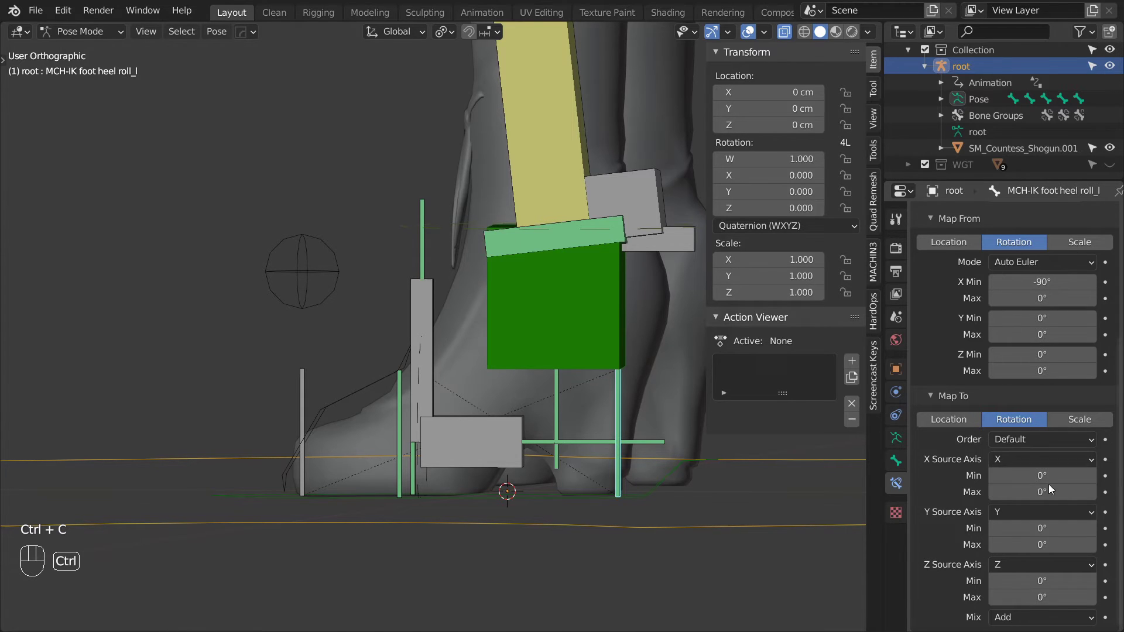
pyautogui.hotkey('ctrl', 'v')
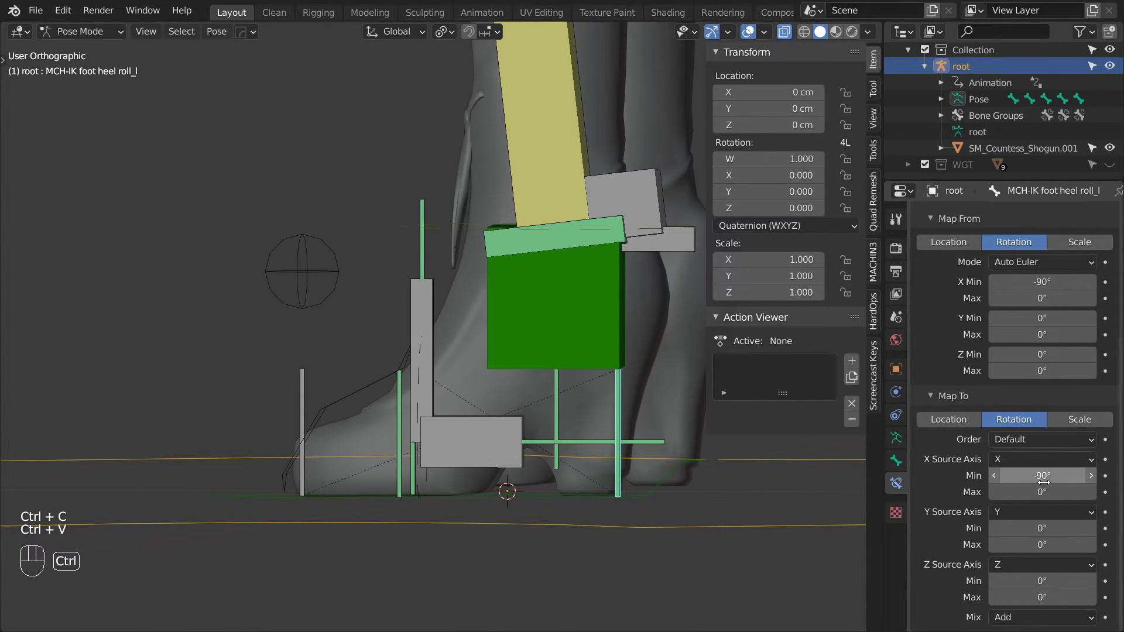
pyautogui.click(338, 271)
# Step: After a cancelled test rotation, add a custom property to IK inv foot ctrl_l's Bone properties
pyautogui.press('r')
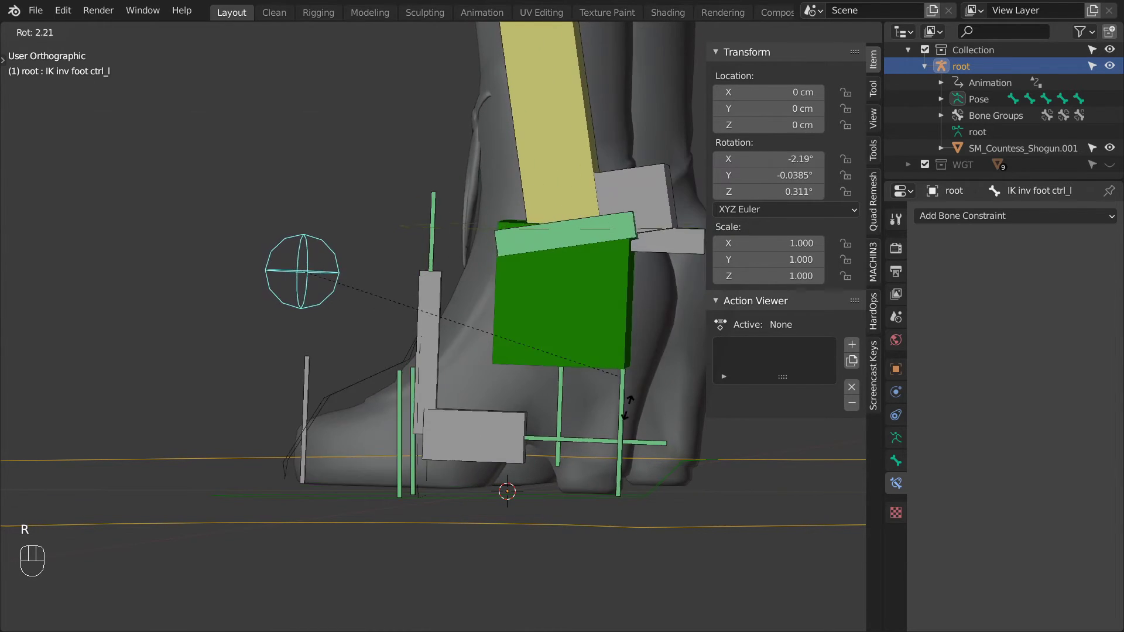
pyautogui.press('Escape')
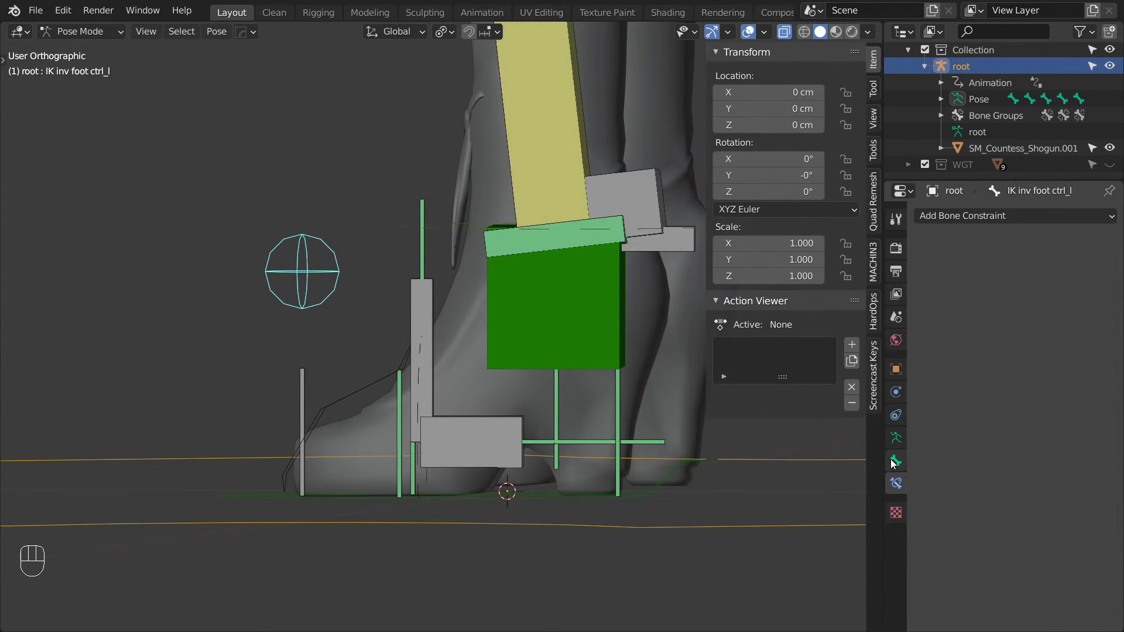
pyautogui.click(895, 462)
pyautogui.scroll(-5, 1050, 492)
pyautogui.click(1014, 615)
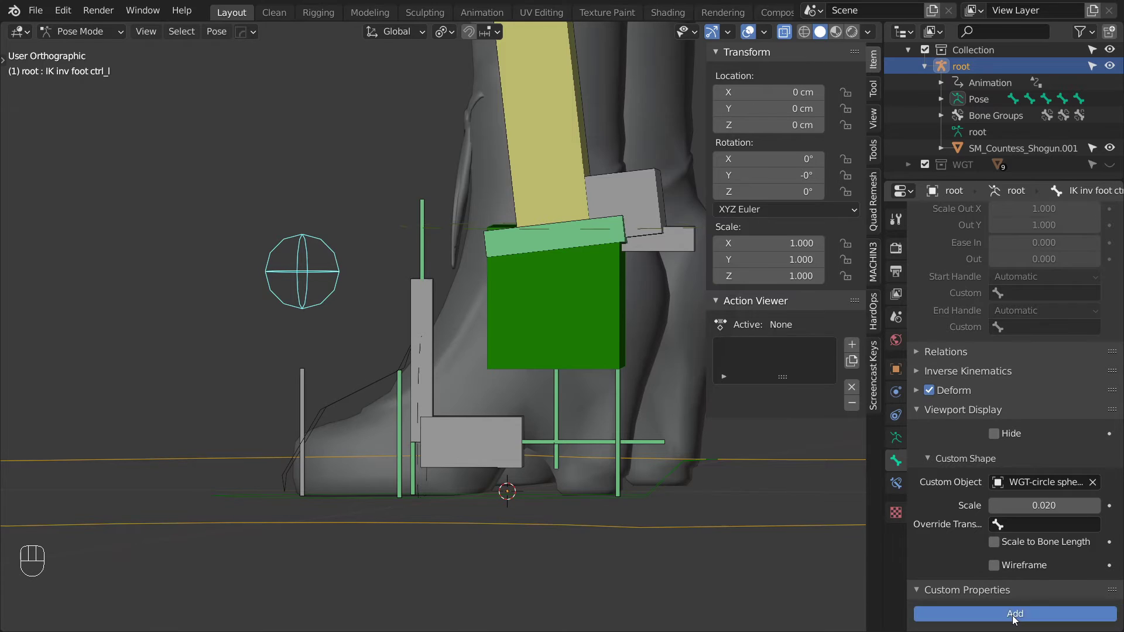
pyautogui.click(1082, 615)
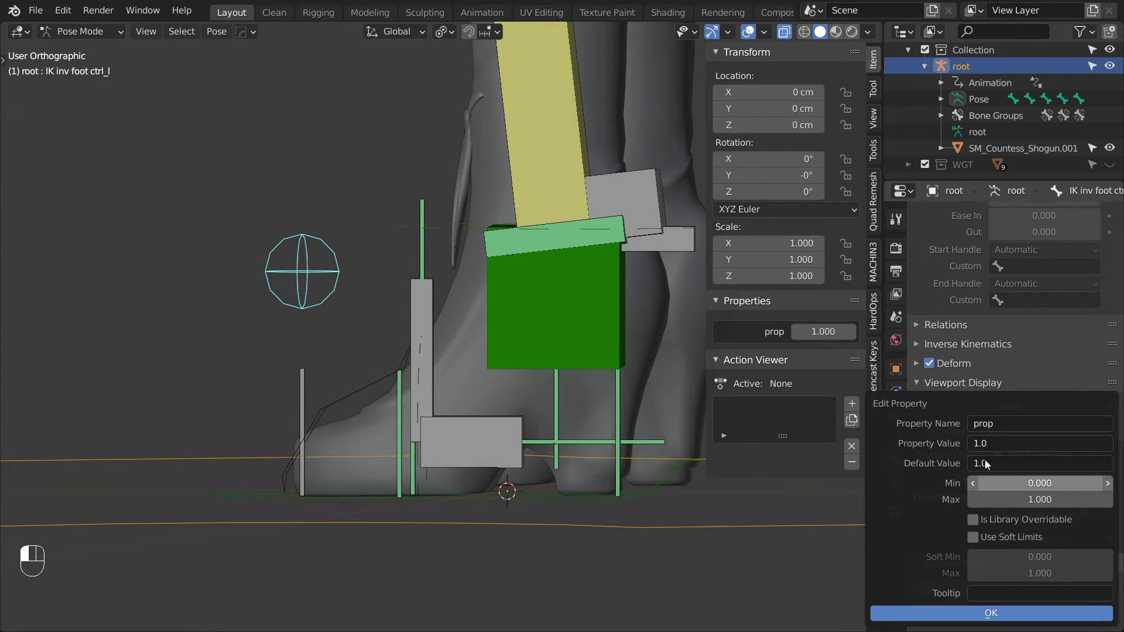
# Step: Name the property 'Roll angle' with value and default 25.0, and copy it as a new driver
pyautogui.click(1002, 423)
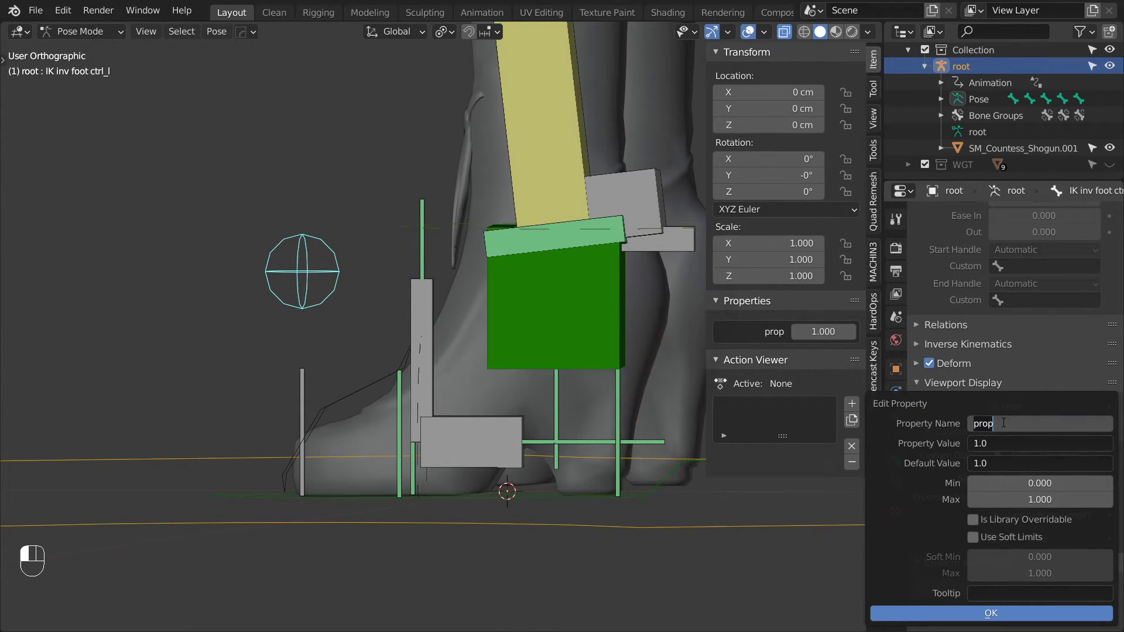
pyautogui.write('Roll angle')
pyautogui.press('Tab')
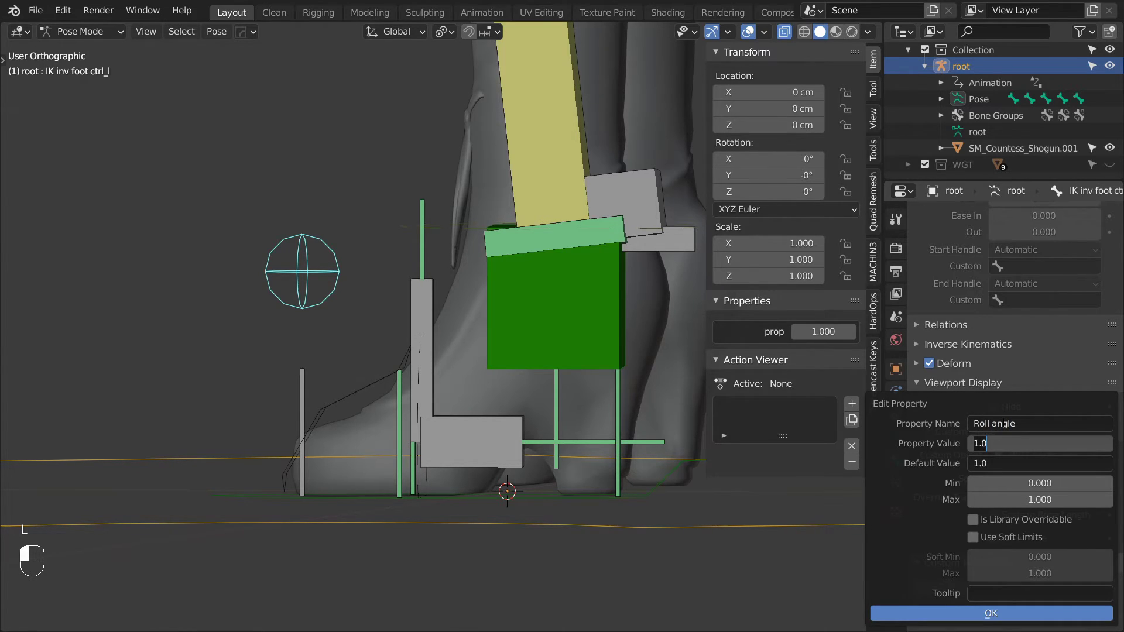
pyautogui.write('25.0')
pyautogui.press('Tab')
pyautogui.write('25')
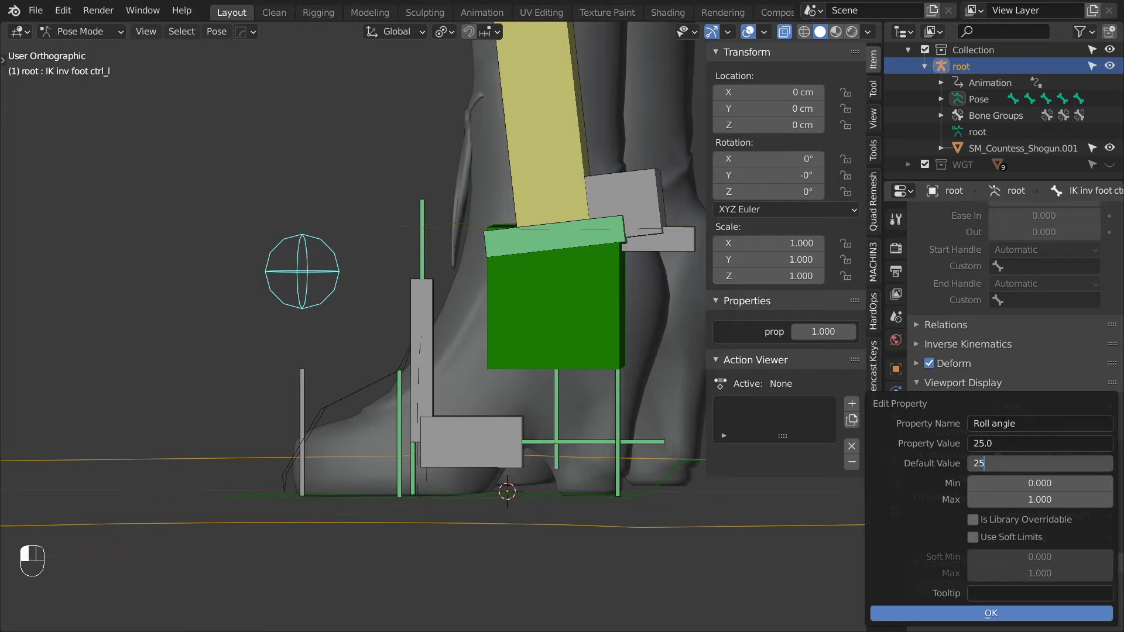
pyautogui.write('.0')
pyautogui.press('Return')
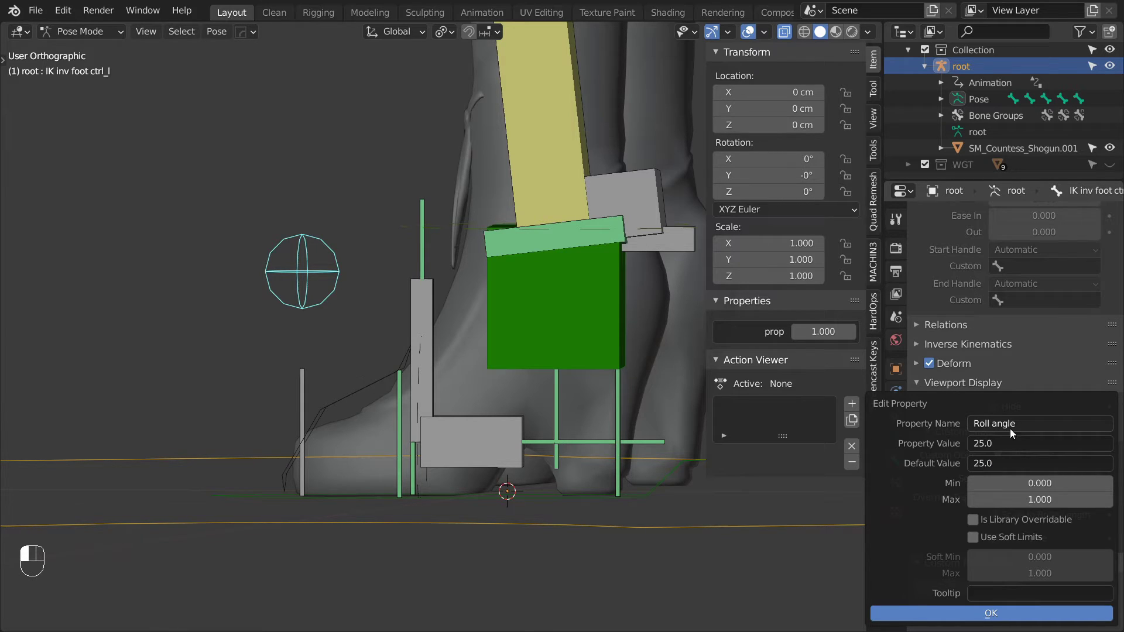
pyautogui.click(990, 613)
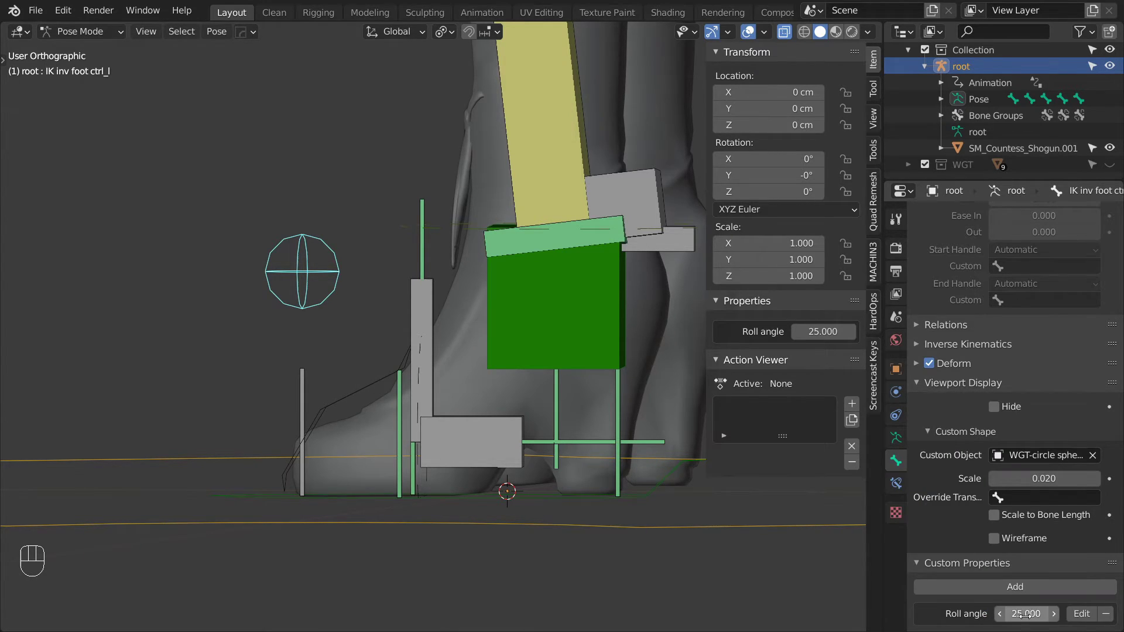
pyautogui.rightClick(1026, 614)
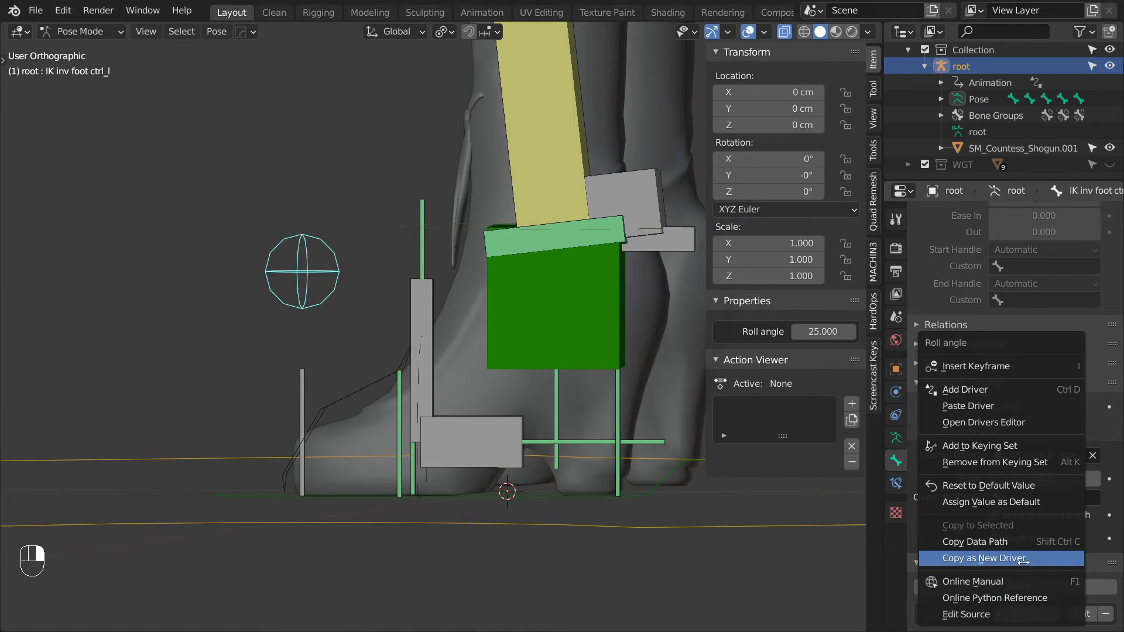
pyautogui.click(985, 563)
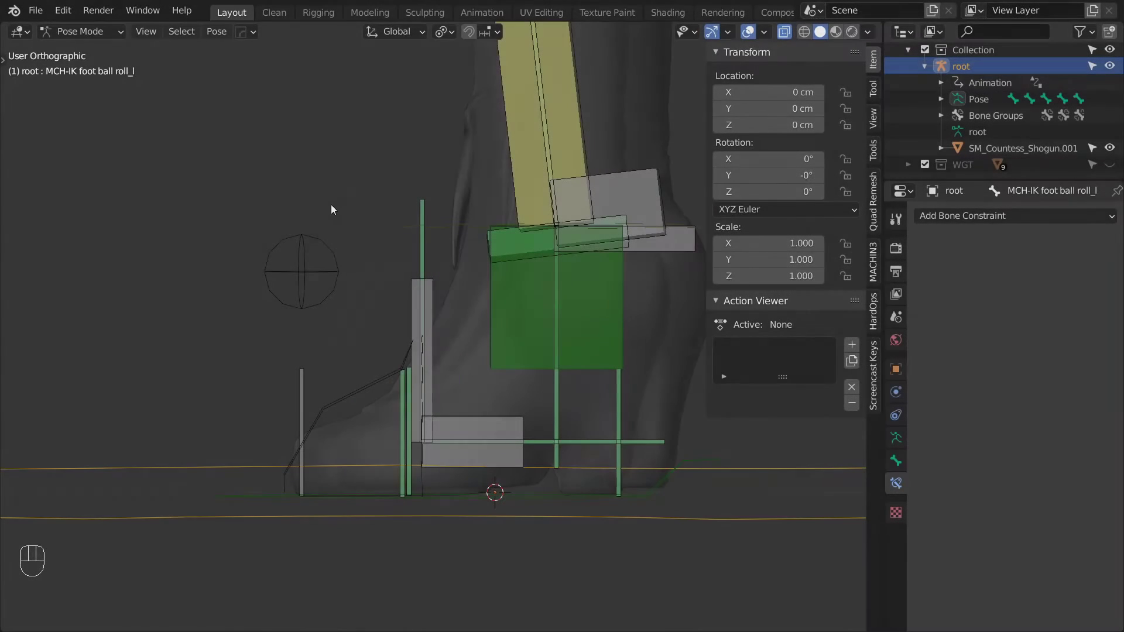
# Step: Add a Transformation constraint from IK inv foot ctrl_l to the ball roll bone, both spaces Local
pyautogui.click(332, 235)
pyautogui.keyDown('shift'); pyautogui.click(500, 420); pyautogui.keyUp('shift')
pyautogui.hotkey('ctrl', 'shift', 'c')
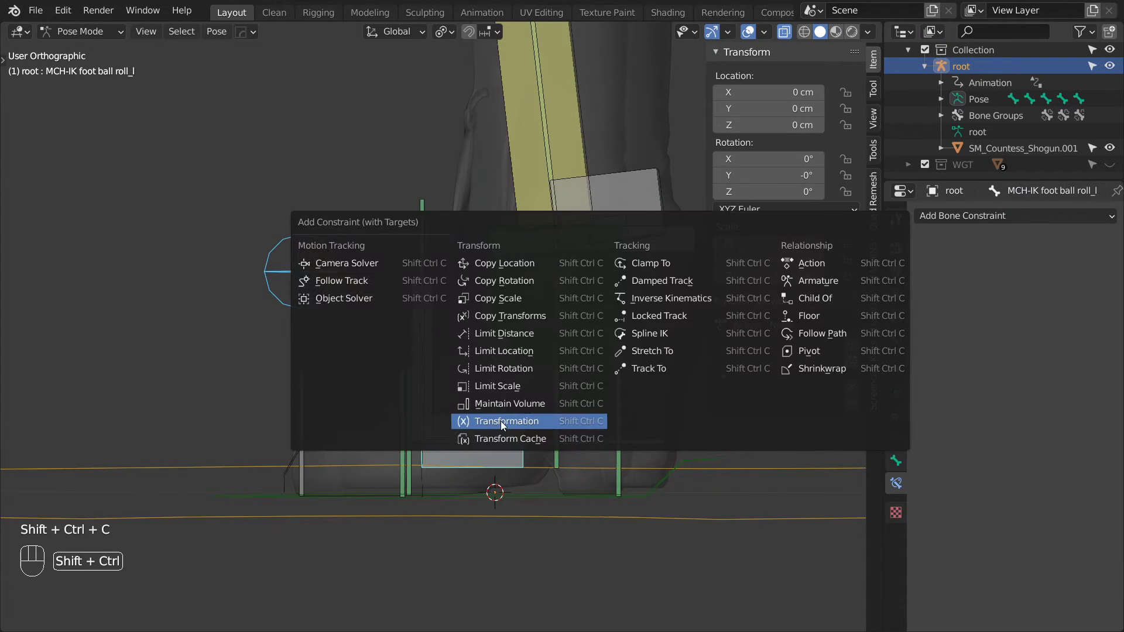
pyautogui.click(495, 418)
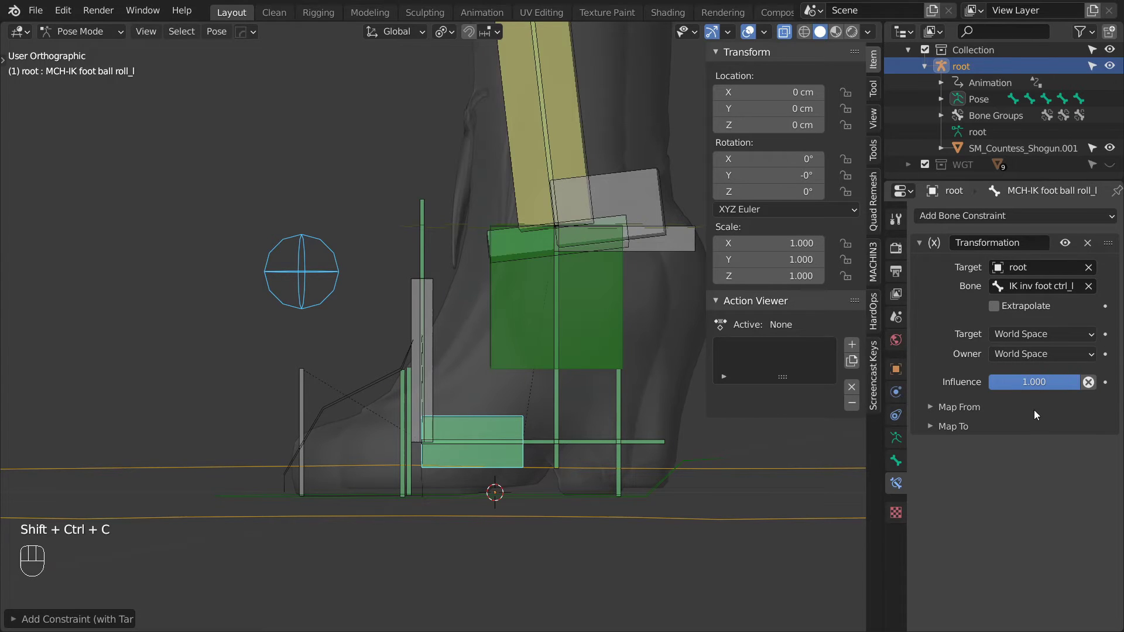
pyautogui.click(1017, 335)
pyautogui.click(1014, 405)
pyautogui.click(1030, 355)
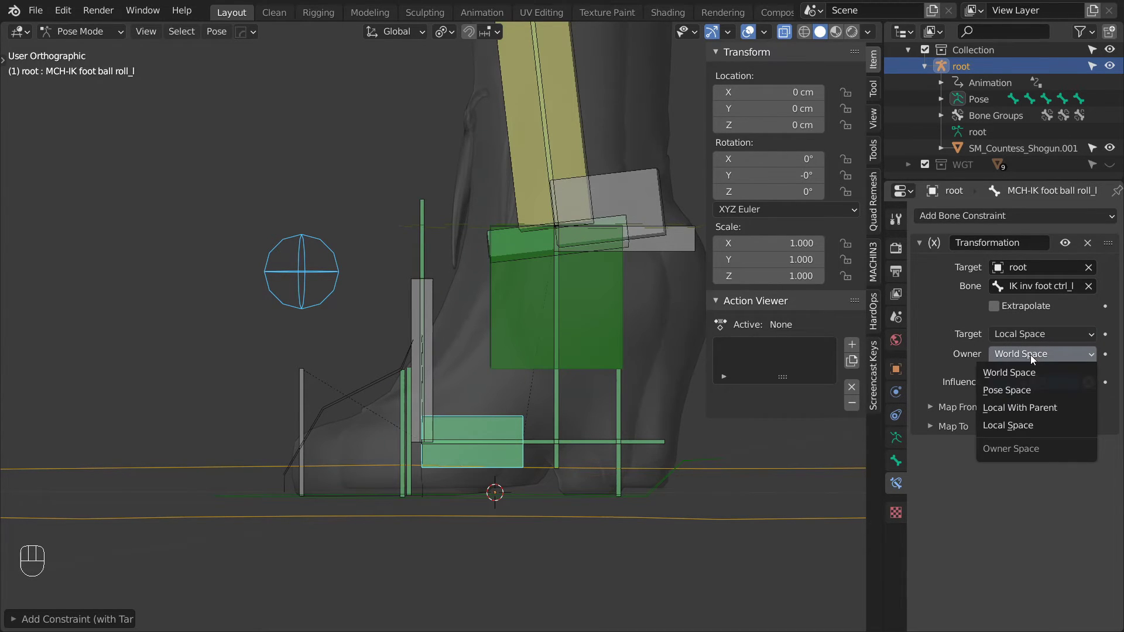
pyautogui.click(1007, 425)
# Step: Map from the target's rotation with an X maximum of 90°
pyautogui.click(970, 408)
pyautogui.click(1024, 431)
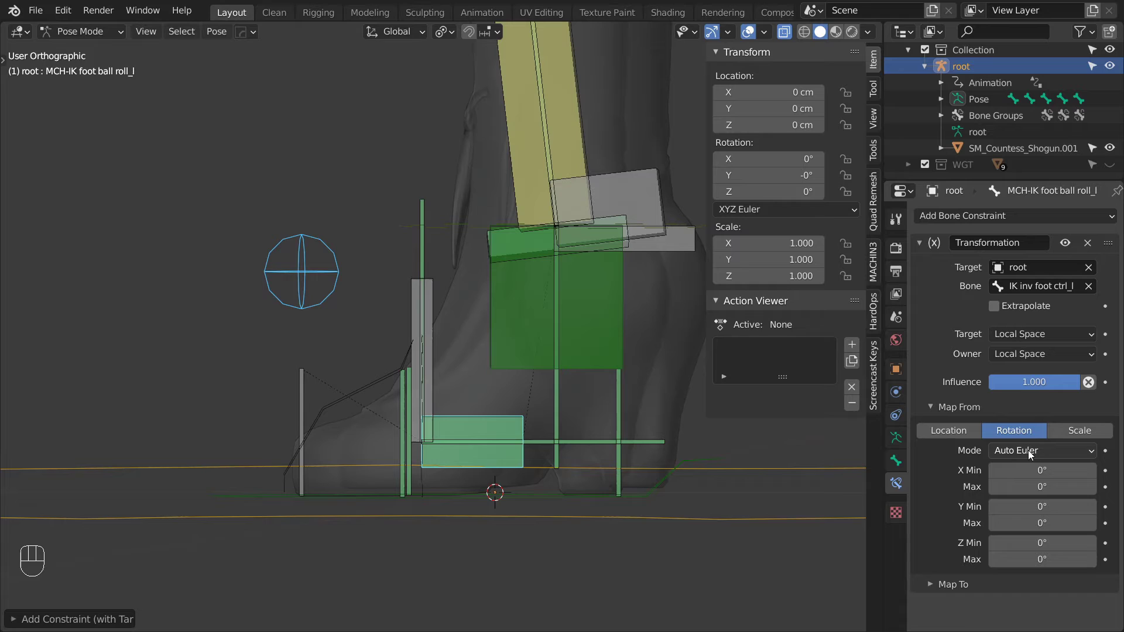
pyautogui.click(1036, 487)
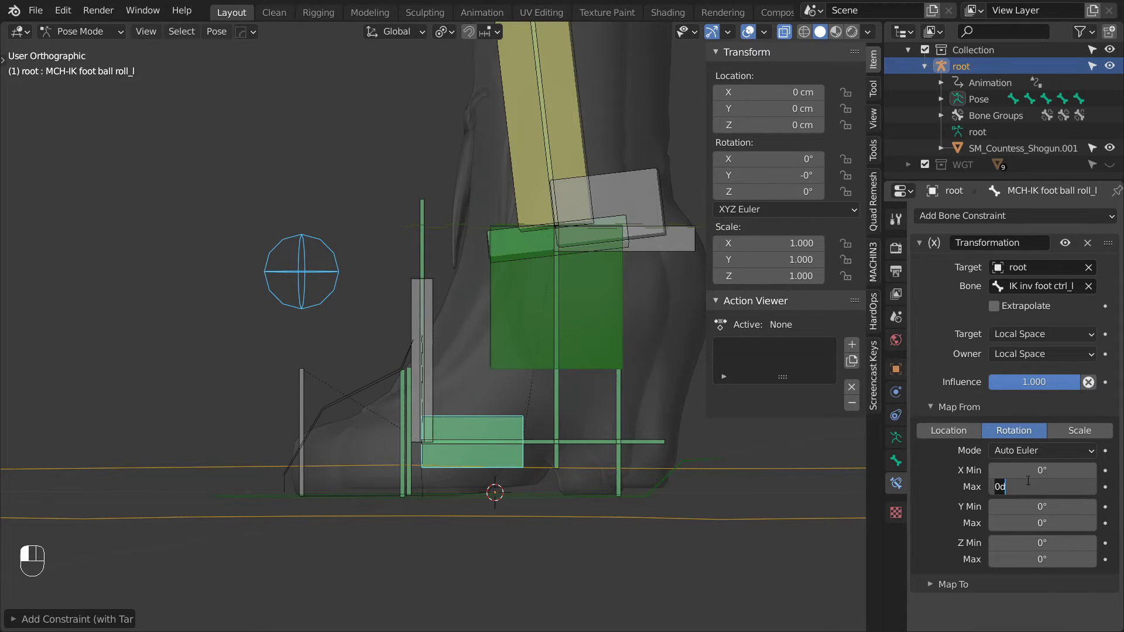
pyautogui.write('90')
pyautogui.press('Return')
# Step: Map to rotation with Z driven by X and a Z maximum of -90°
pyautogui.click(954, 588)
pyautogui.scroll(-5, 990, 566)
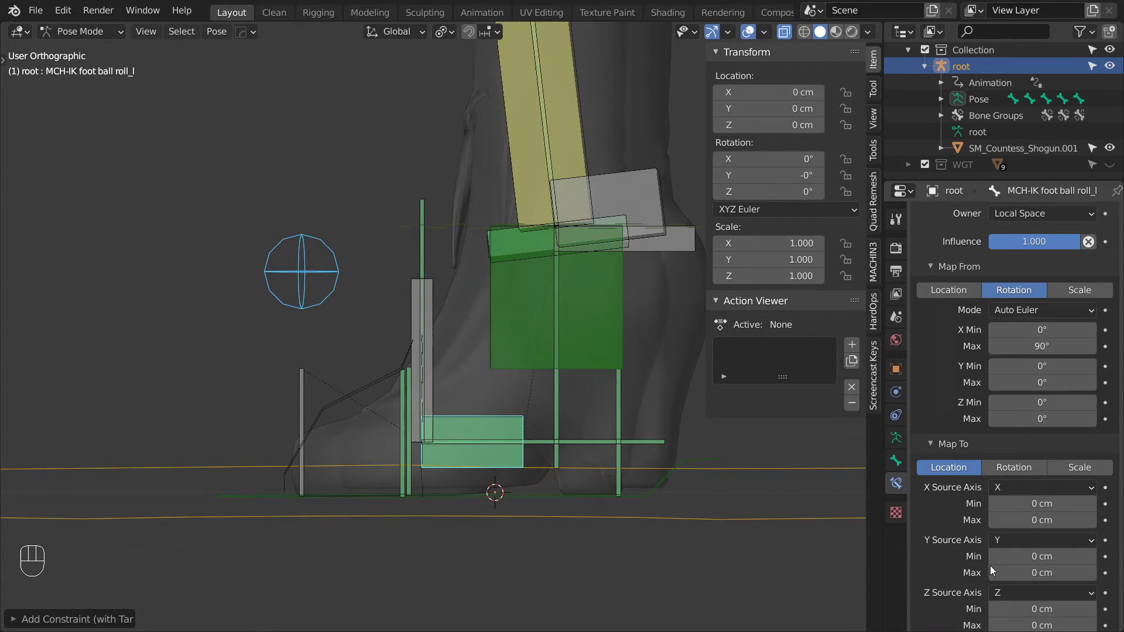
pyautogui.click(1018, 465)
pyautogui.scroll(-2, 1031, 513)
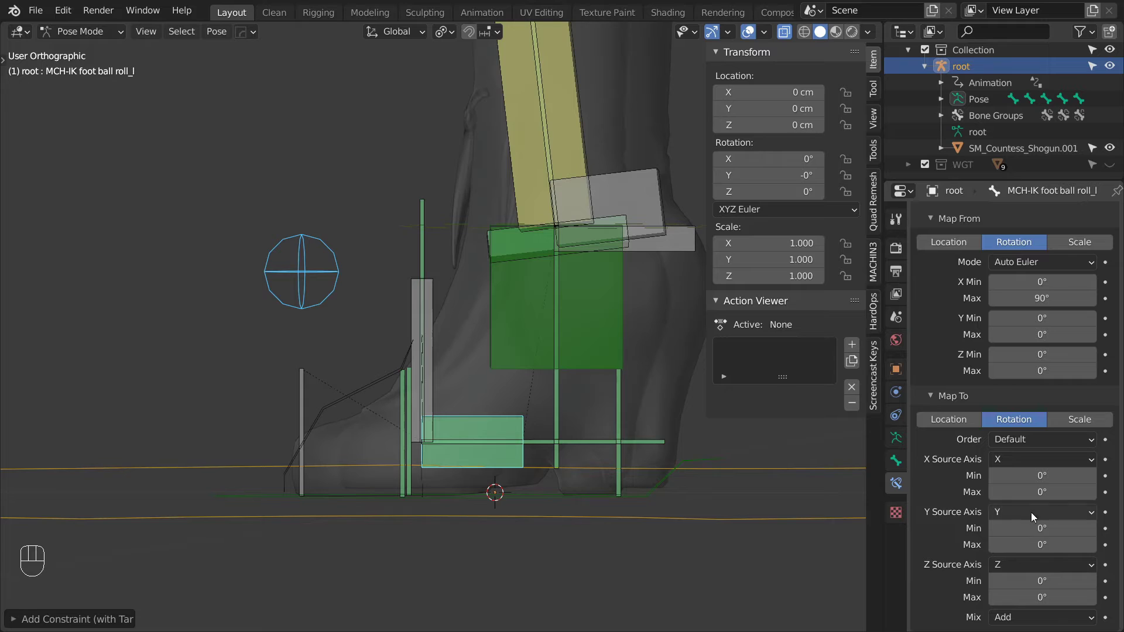
pyautogui.click(1028, 564)
pyautogui.click(1007, 547)
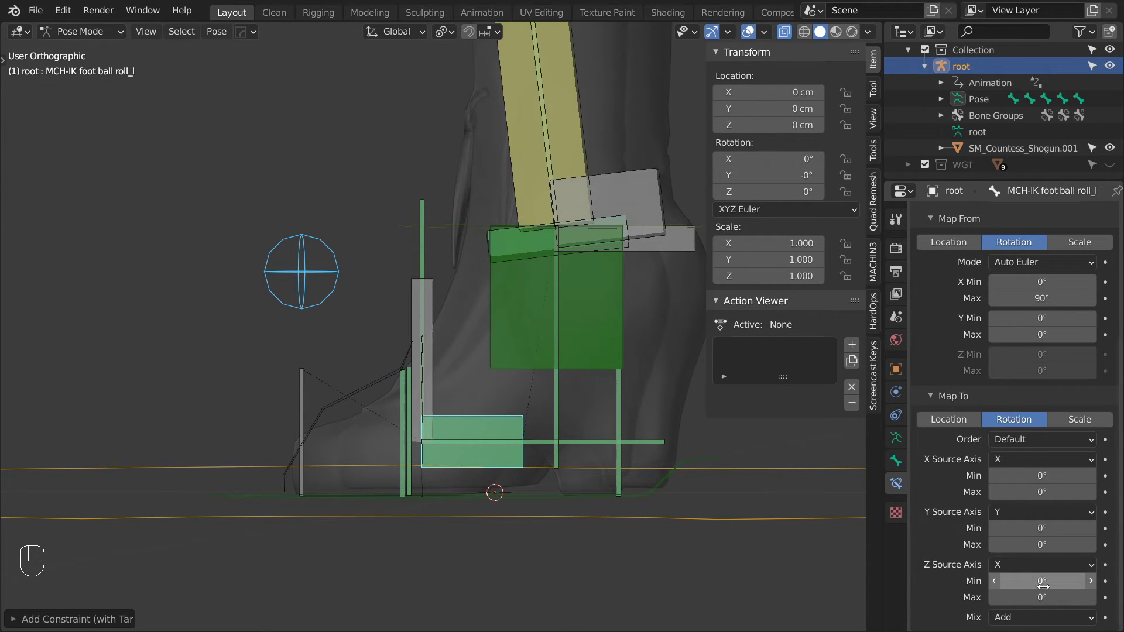
pyautogui.click(1044, 598)
pyautogui.write('-90')
pyautogui.press('Return')
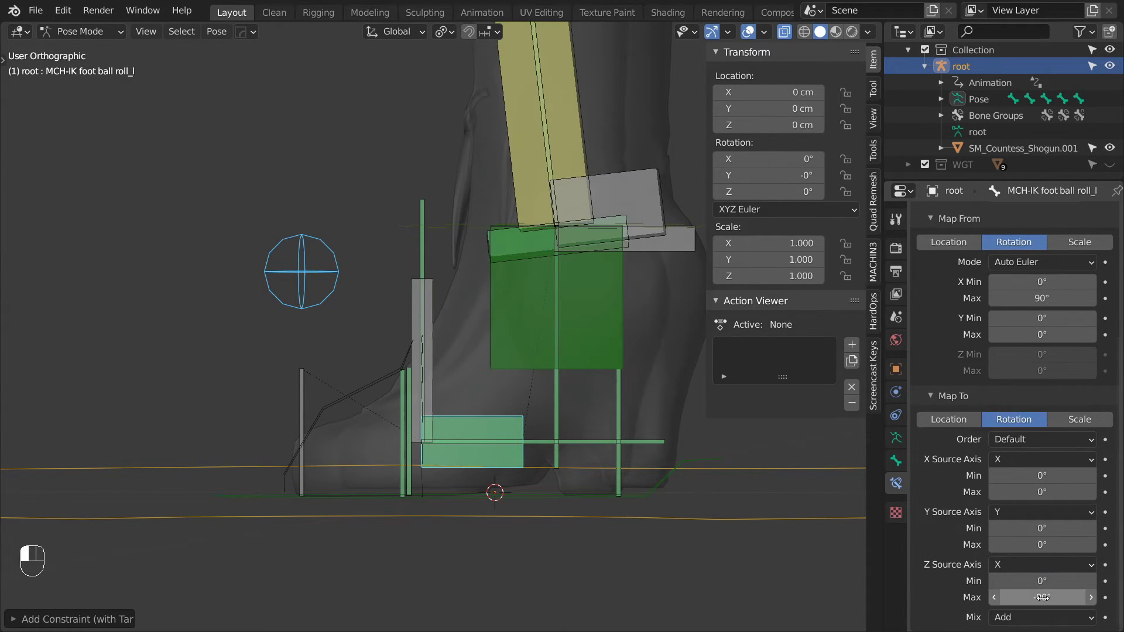
pyautogui.scroll(10, 971, 387)
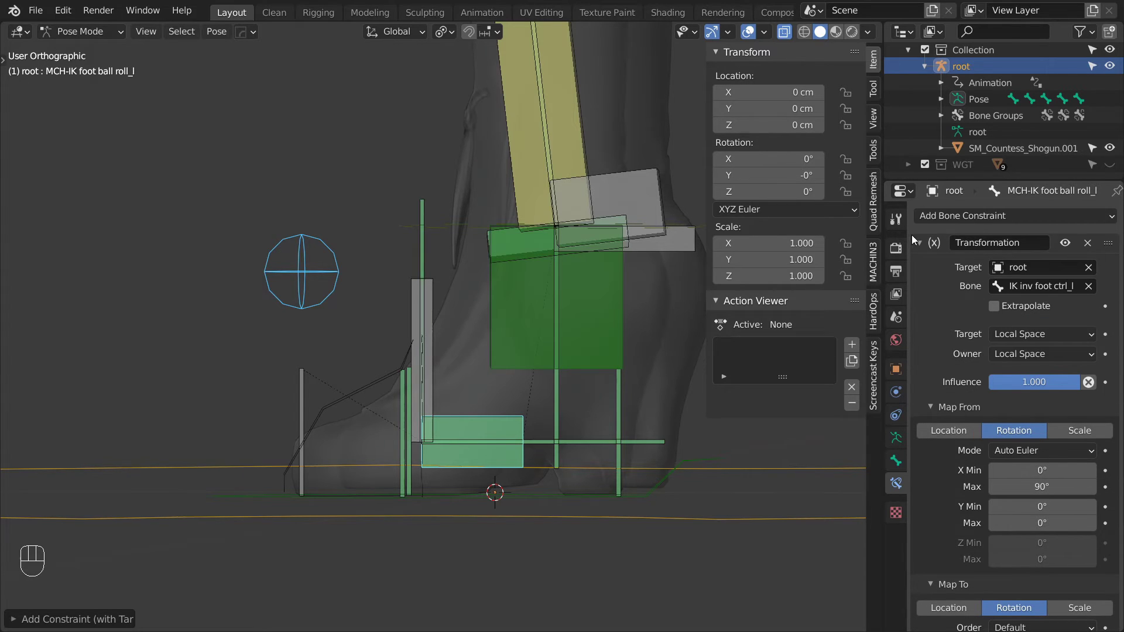
# Step: Add a local-space Limit Rotation with Z enabled, pasting the Roll angle driver onto Z minimum
pyautogui.click(922, 240)
pyautogui.click(937, 216)
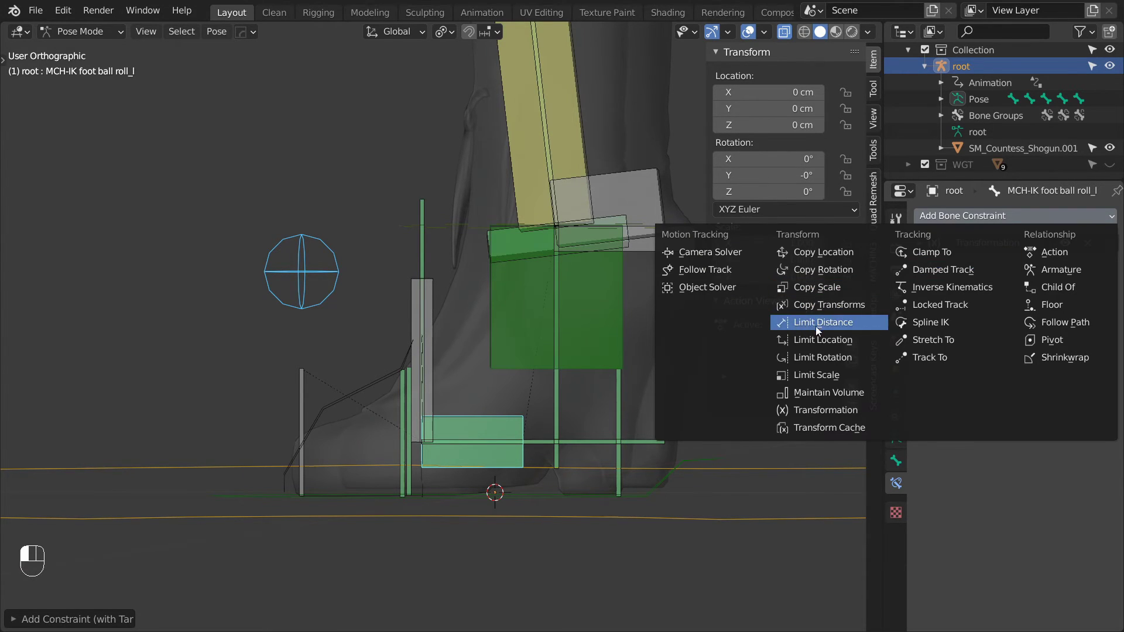
pyautogui.click(817, 358)
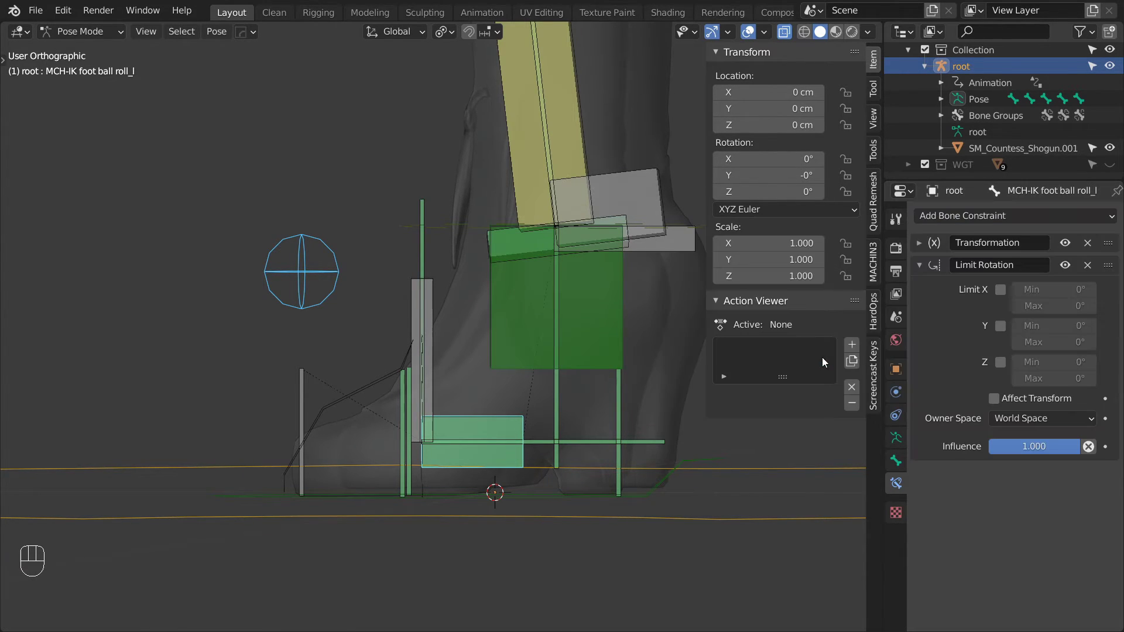
pyautogui.click(1027, 418)
pyautogui.click(1012, 488)
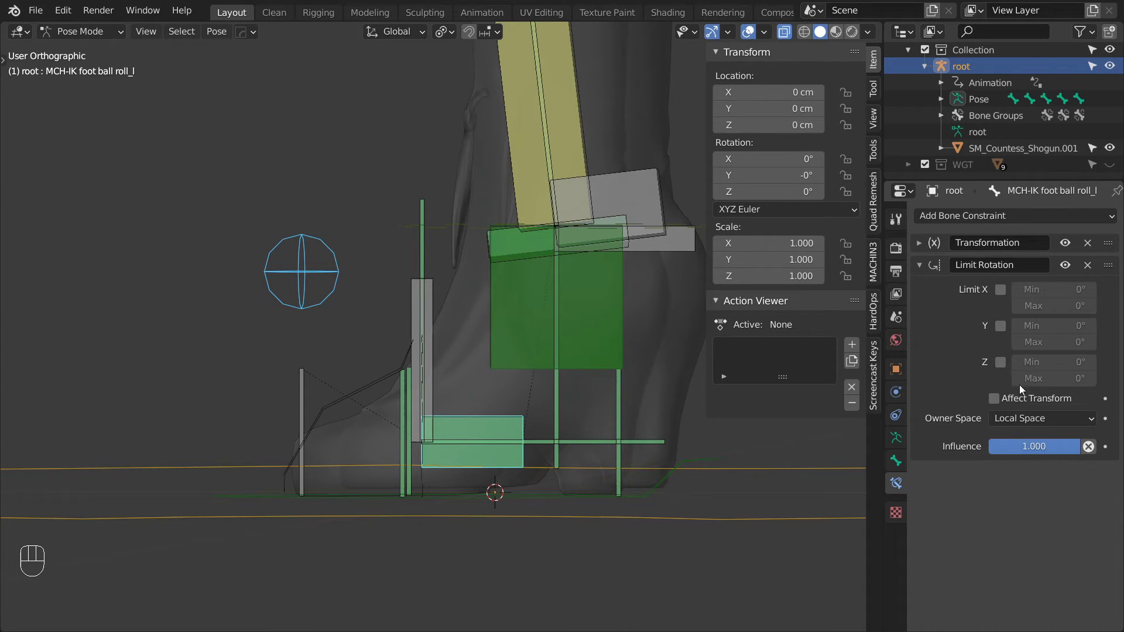
pyautogui.click(1001, 363)
pyautogui.rightClick(1054, 362)
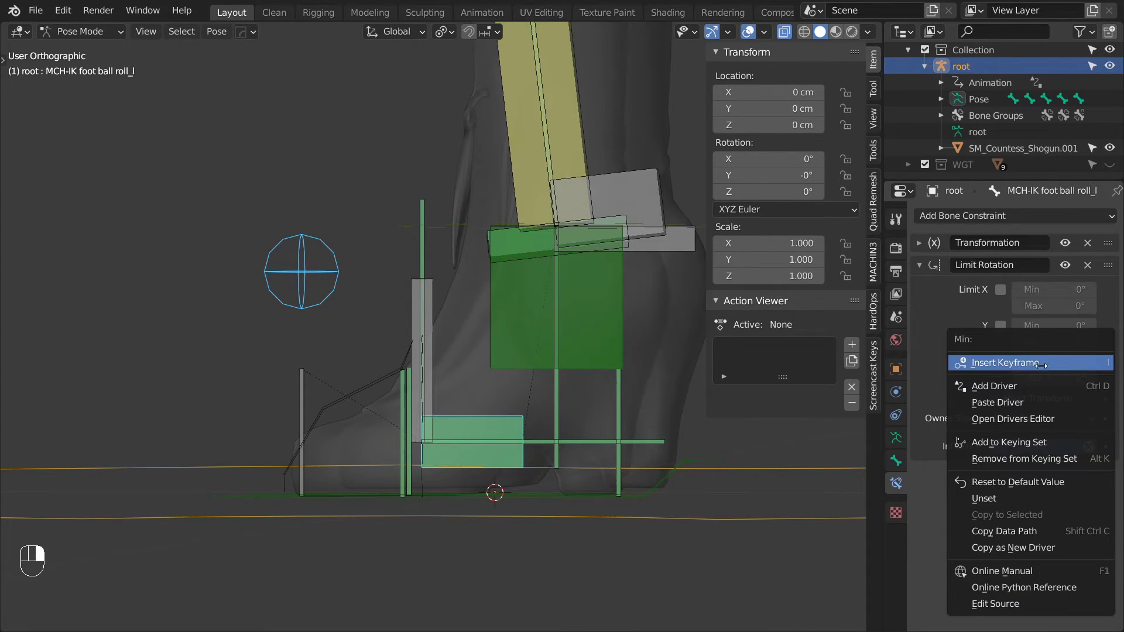
pyautogui.click(1020, 403)
# Step: Make the Z minimum driver a scripted expression reading '- radians(Roll_angle)'
pyautogui.rightClick(1046, 361)
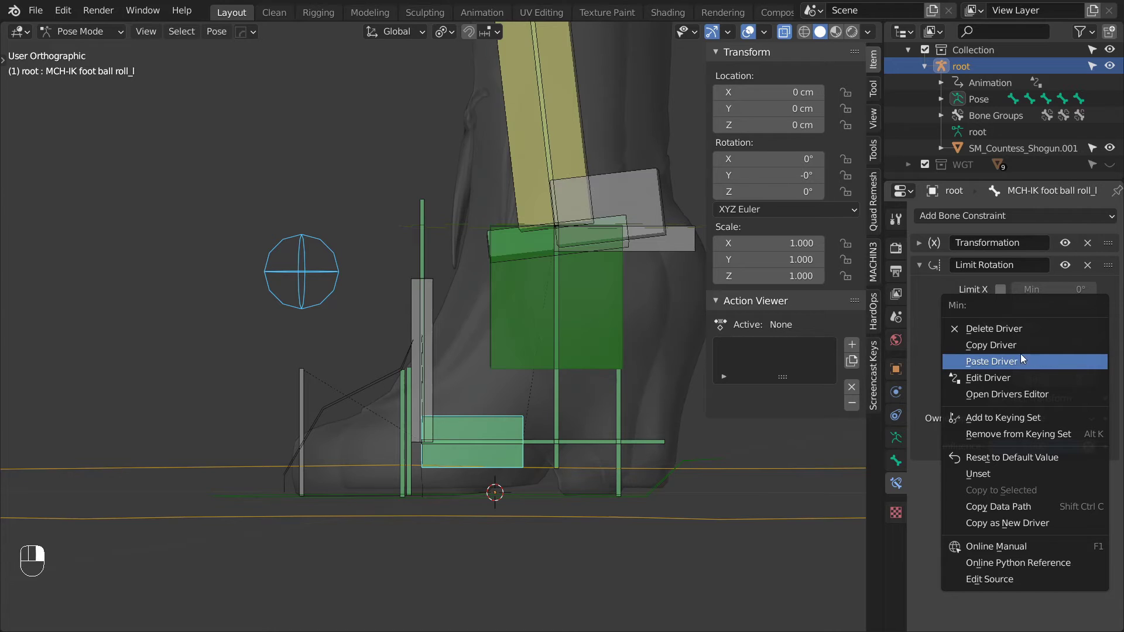
pyautogui.click(1004, 377)
pyautogui.click(1009, 375)
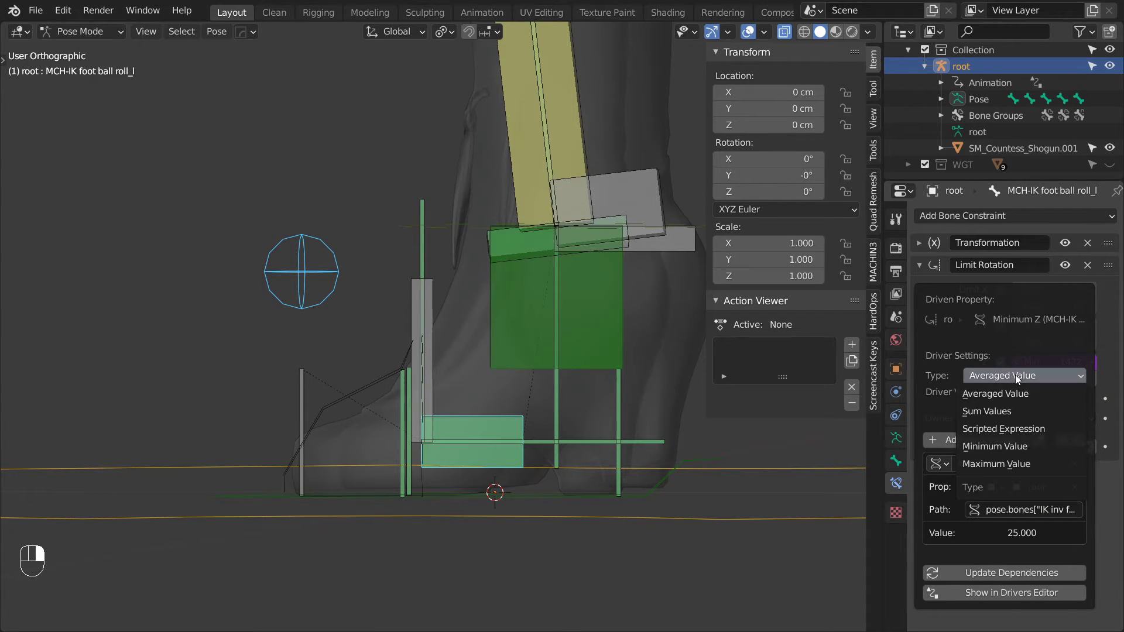
pyautogui.click(1001, 429)
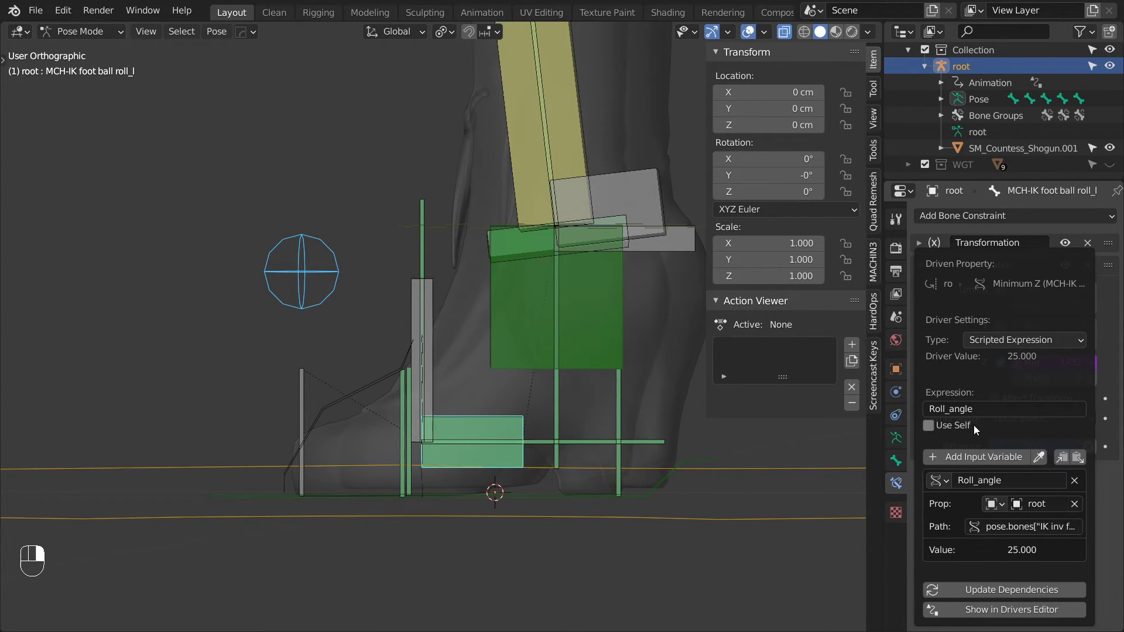
pyautogui.click(975, 410)
pyautogui.press('Home')
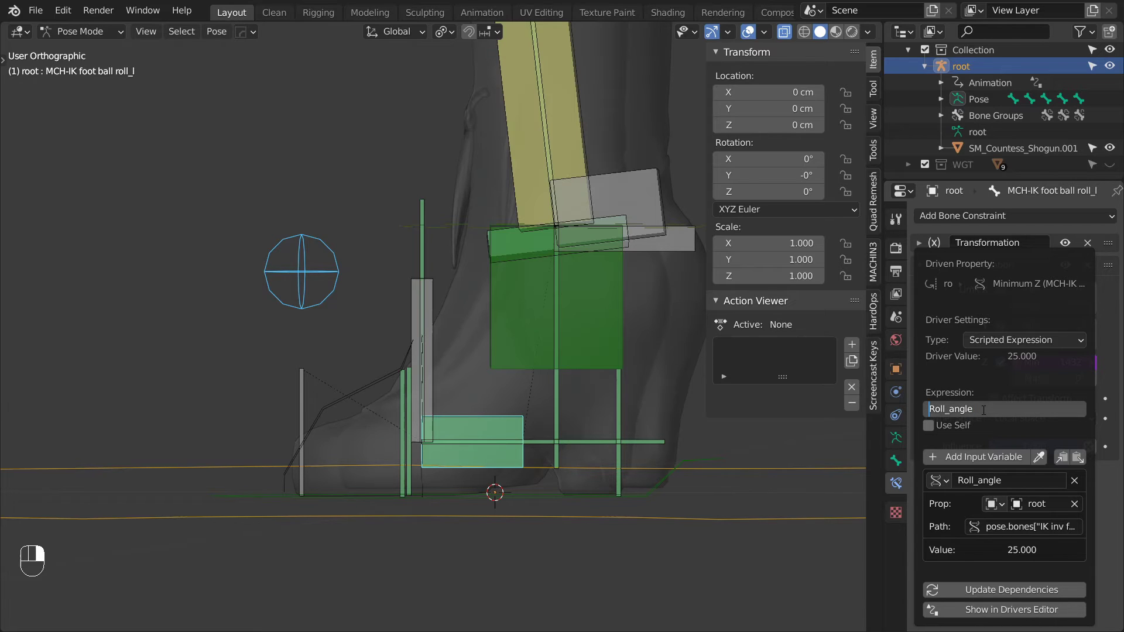
pyautogui.write('- radians(Roll_angle)')
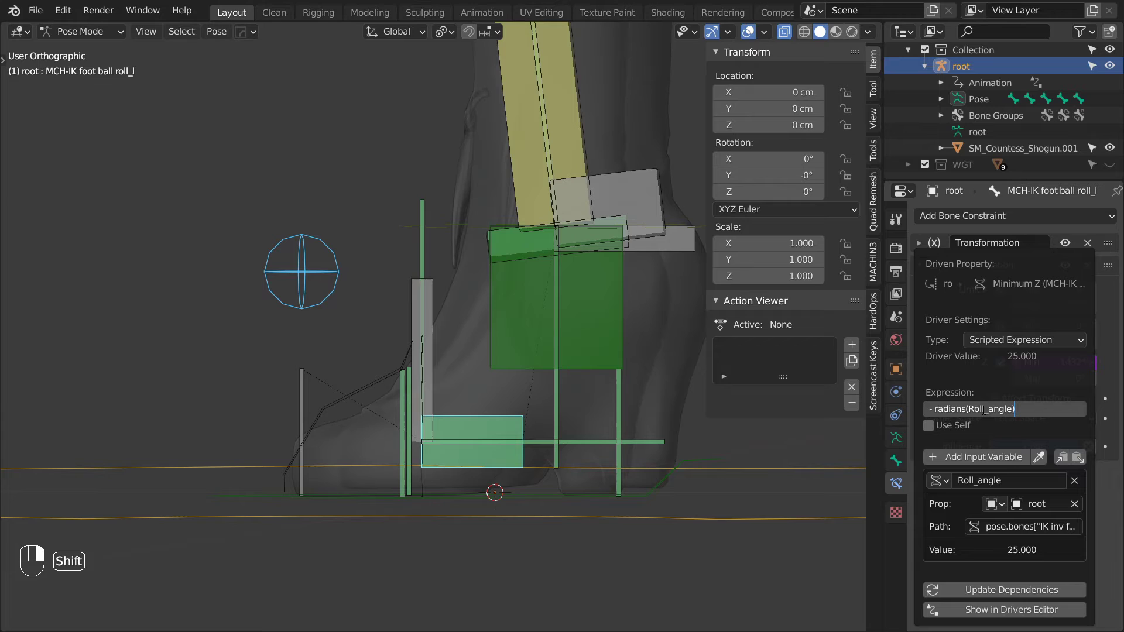
pyautogui.press('Return')
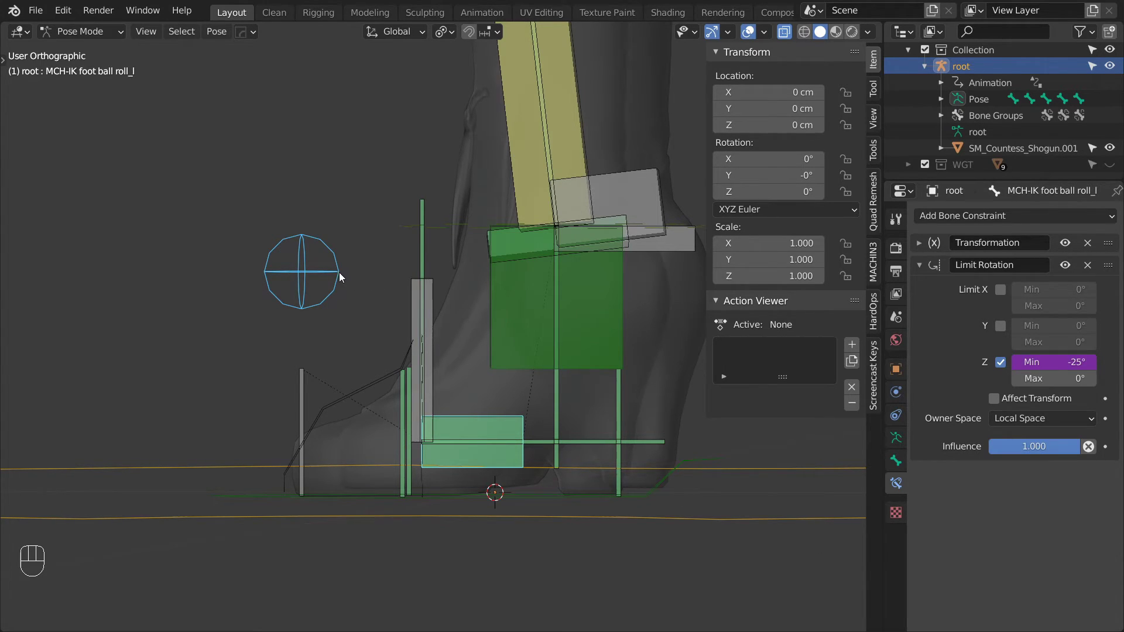
# Step: Test-rotate the inverse foot control, then cancel and undo back to rest
pyautogui.click(610, 459)
pyautogui.press('r')
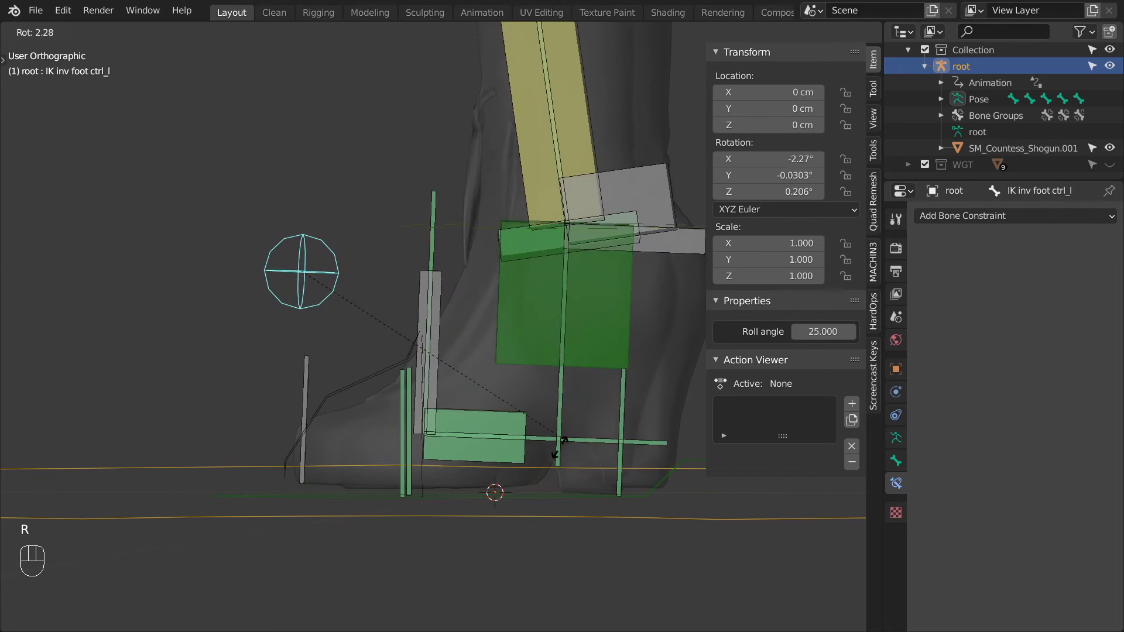
pyautogui.press('Escape')
pyautogui.hotkey('ctrl', 'z')
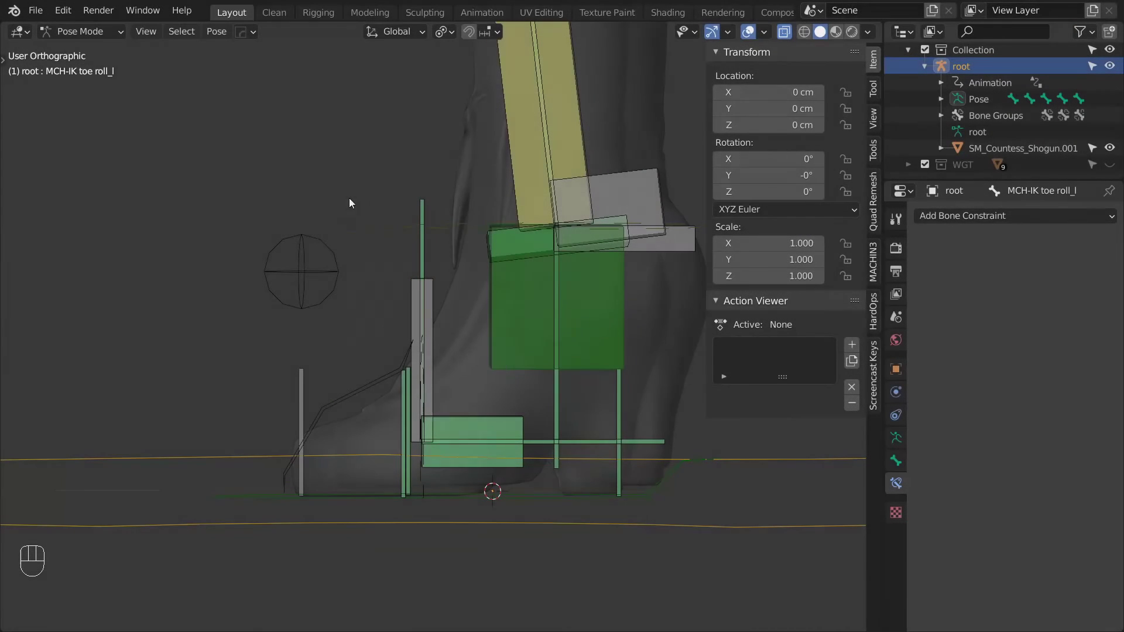
# Step: Add a Transformation constraint from the foot control to MCH-IK toe roll_l, both spaces Local
pyautogui.keyDown('shift'); pyautogui.click(334, 252); pyautogui.keyUp('shift')
pyautogui.keyDown('shift'); pyautogui.click(365, 356); pyautogui.keyUp('shift')
pyautogui.hotkey('ctrl', 'shift', 'c')
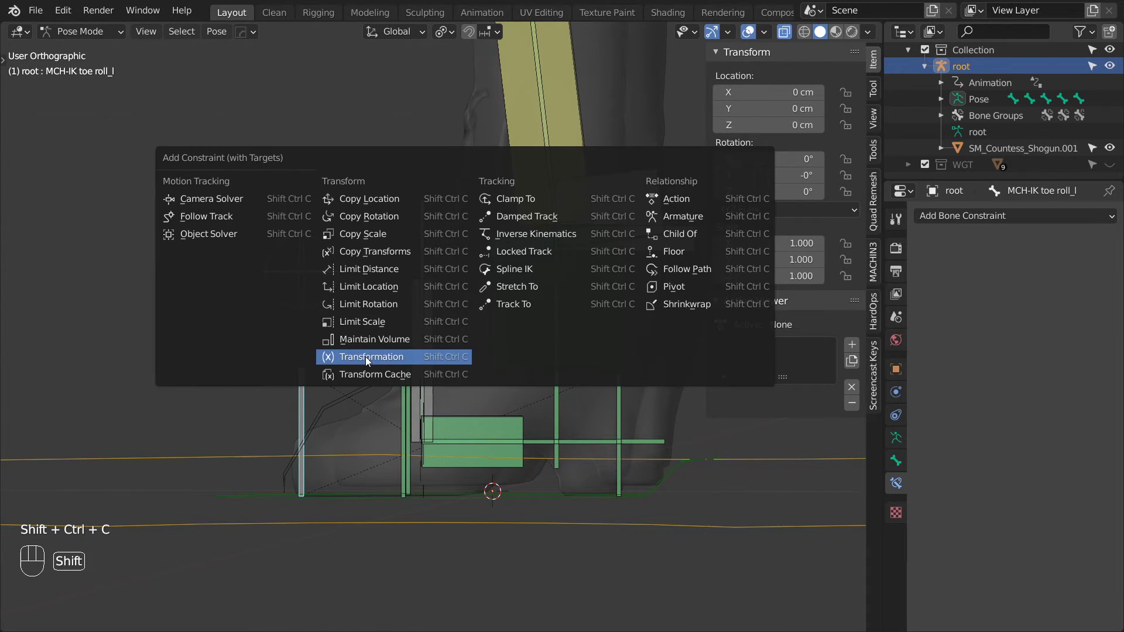
pyautogui.click(371, 357)
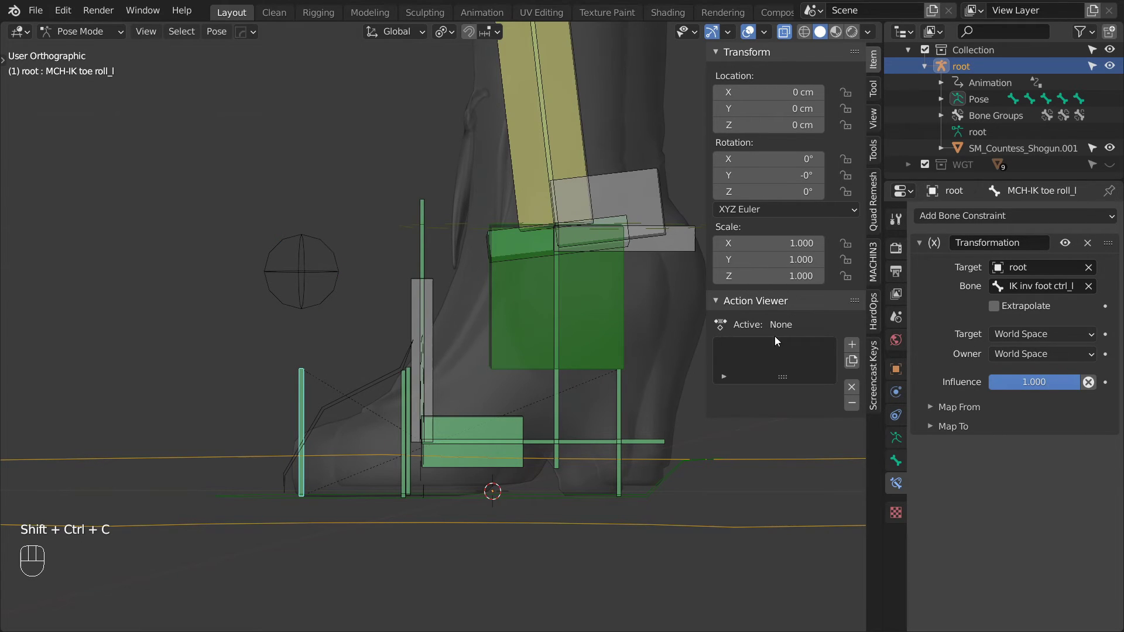
pyautogui.click(1015, 333)
pyautogui.click(1001, 406)
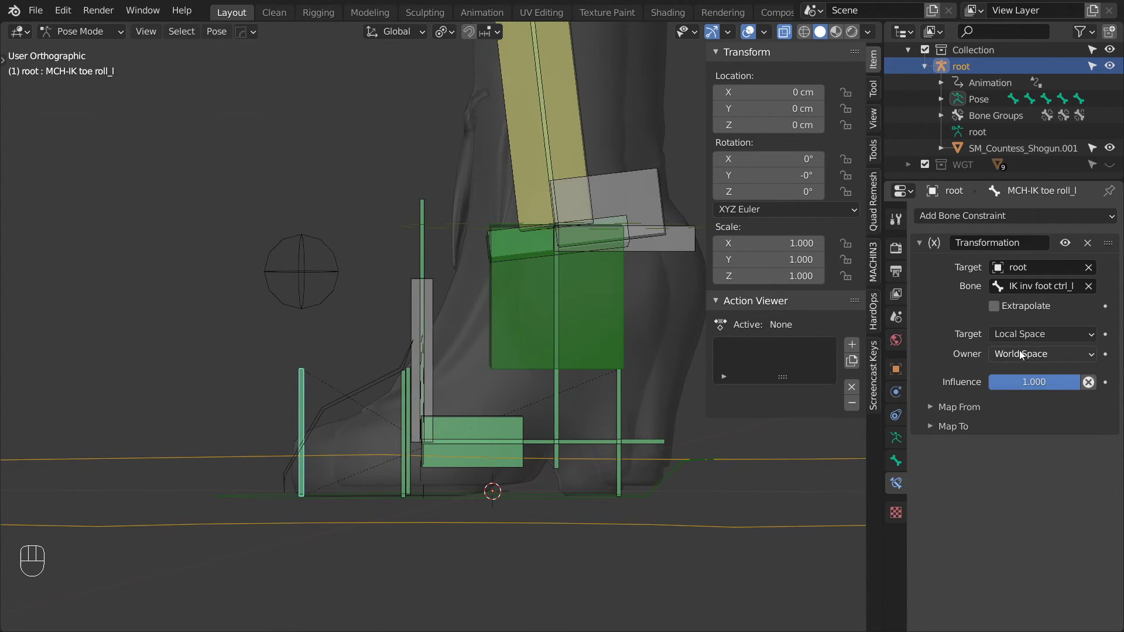
pyautogui.click(1020, 353)
pyautogui.click(1003, 424)
# Step: Map to rotation with an X maximum of 90°, and map from rotation
pyautogui.click(945, 427)
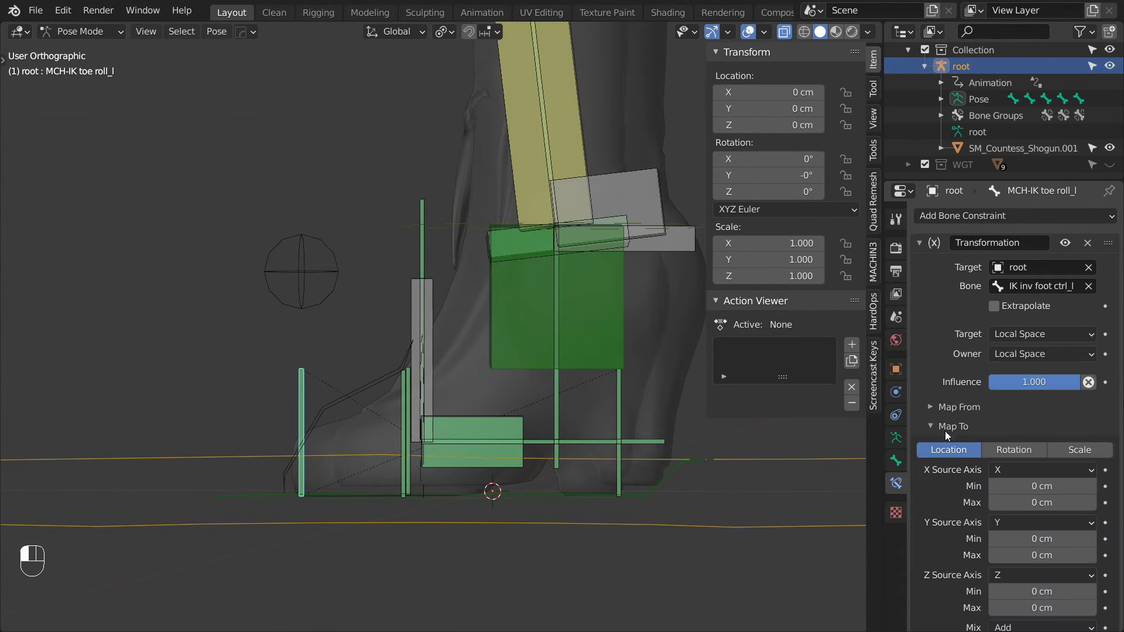
pyautogui.click(1015, 450)
pyautogui.click(1026, 519)
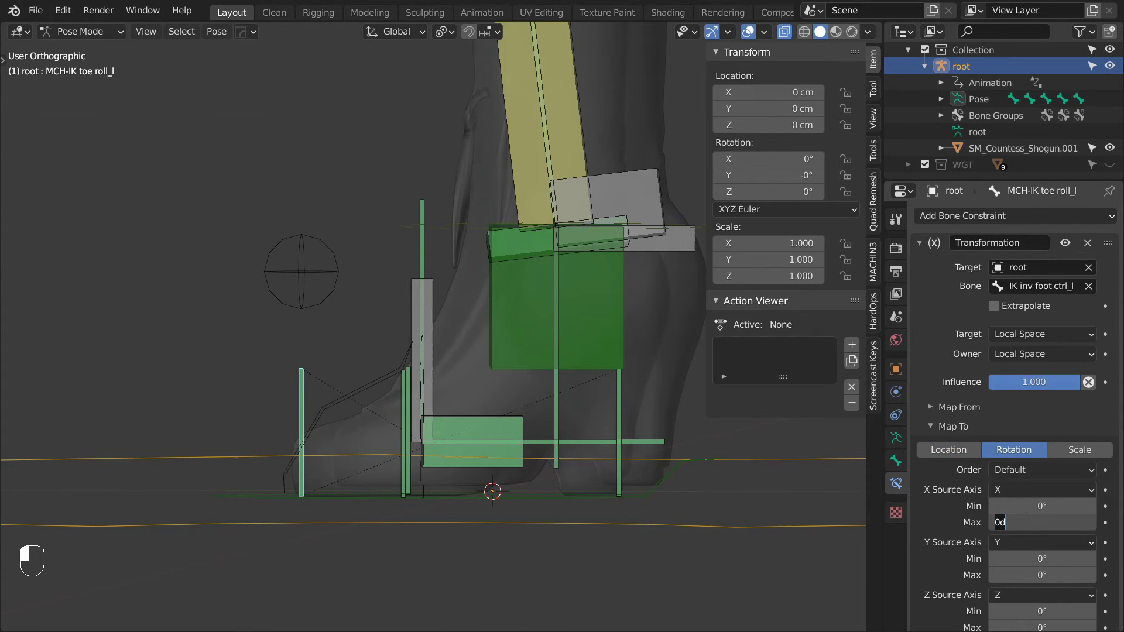
pyautogui.write('90')
pyautogui.press('Return')
pyautogui.click(951, 408)
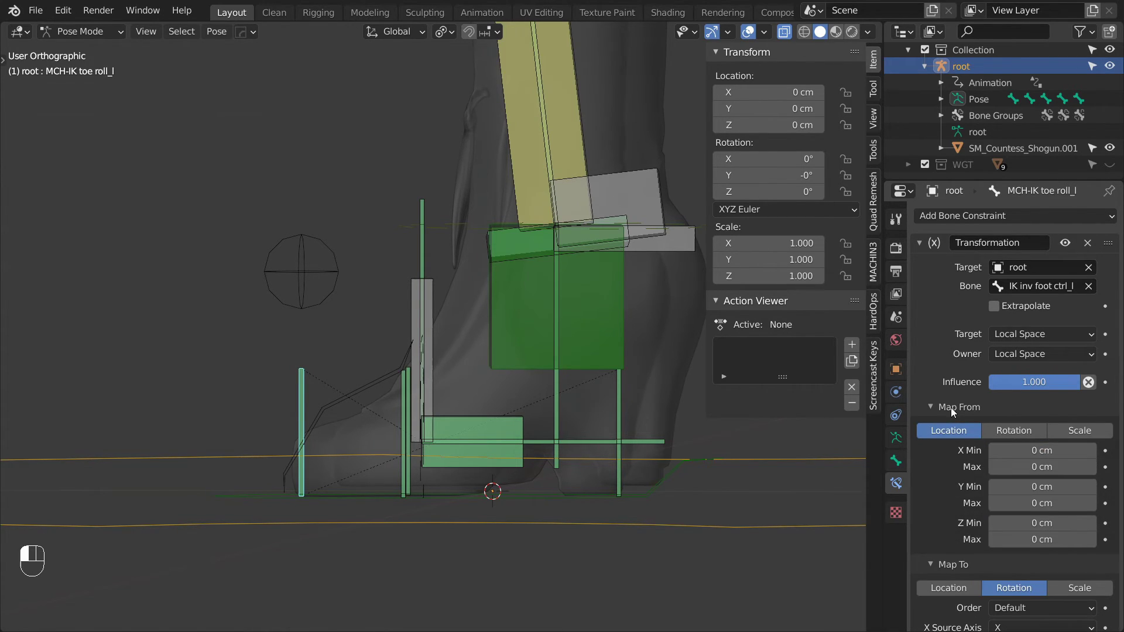
pyautogui.scroll(-1, 1024, 405)
pyautogui.click(1024, 405)
pyautogui.scroll(-3, 1022, 413)
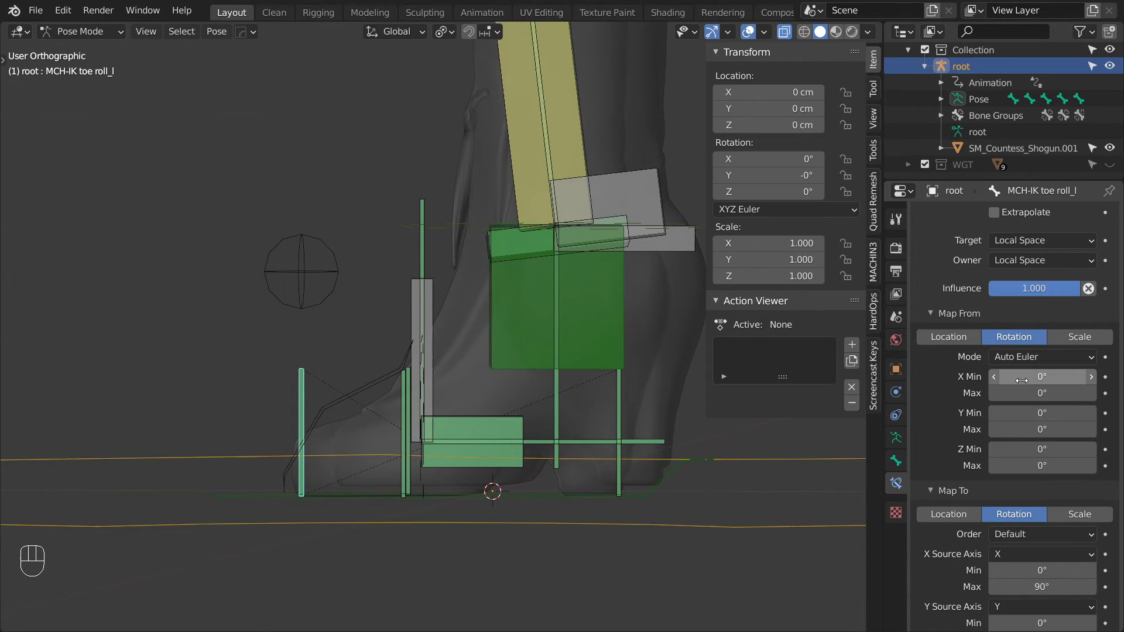
pyautogui.rightClick(1043, 377)
# Step: Paste the Roll angle driver into the Map From X minimum and inspect it
pyautogui.click(1030, 416)
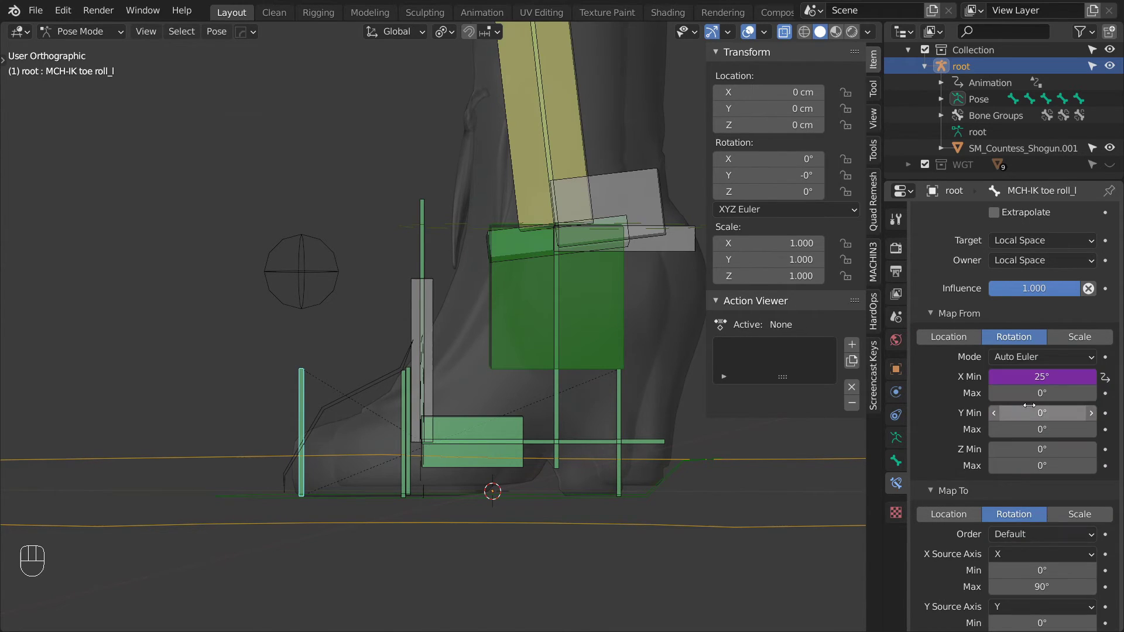
pyautogui.rightClick(1043, 377)
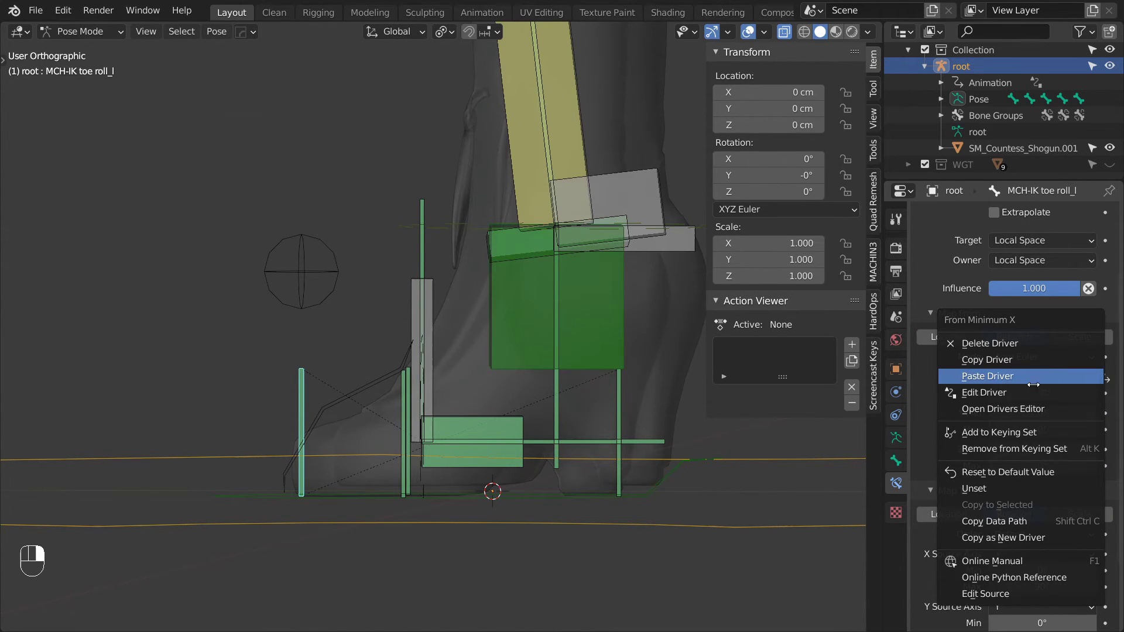
pyautogui.click(1028, 393)
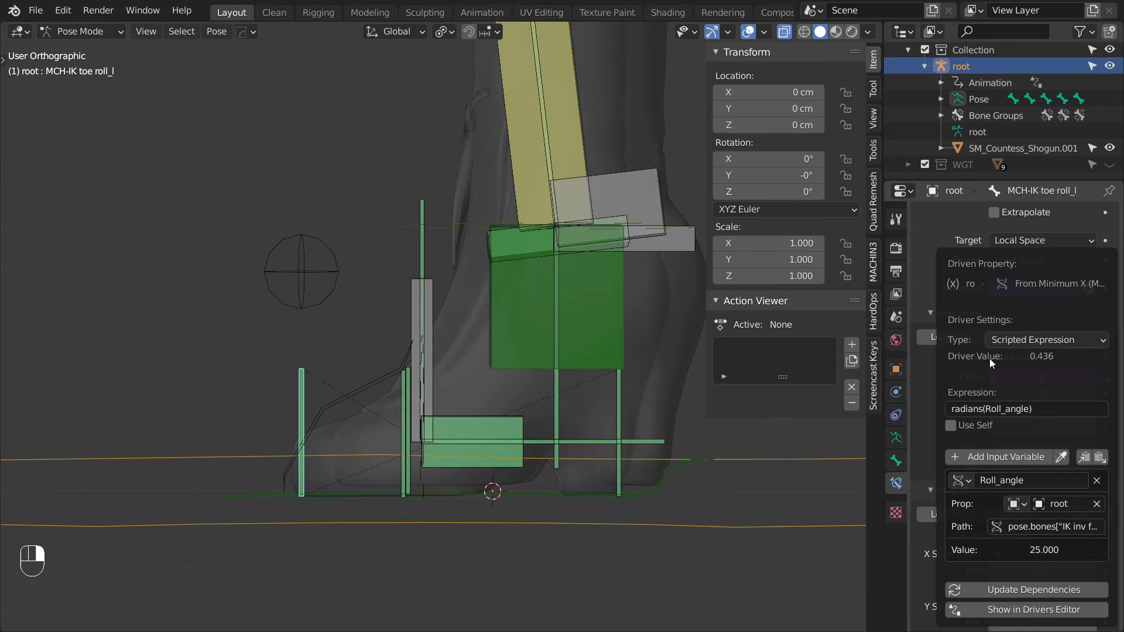
# Step: Paste the driver into X maximum and edit its expression to radians(Roll_angle+90)
pyautogui.rightClick(1045, 391)
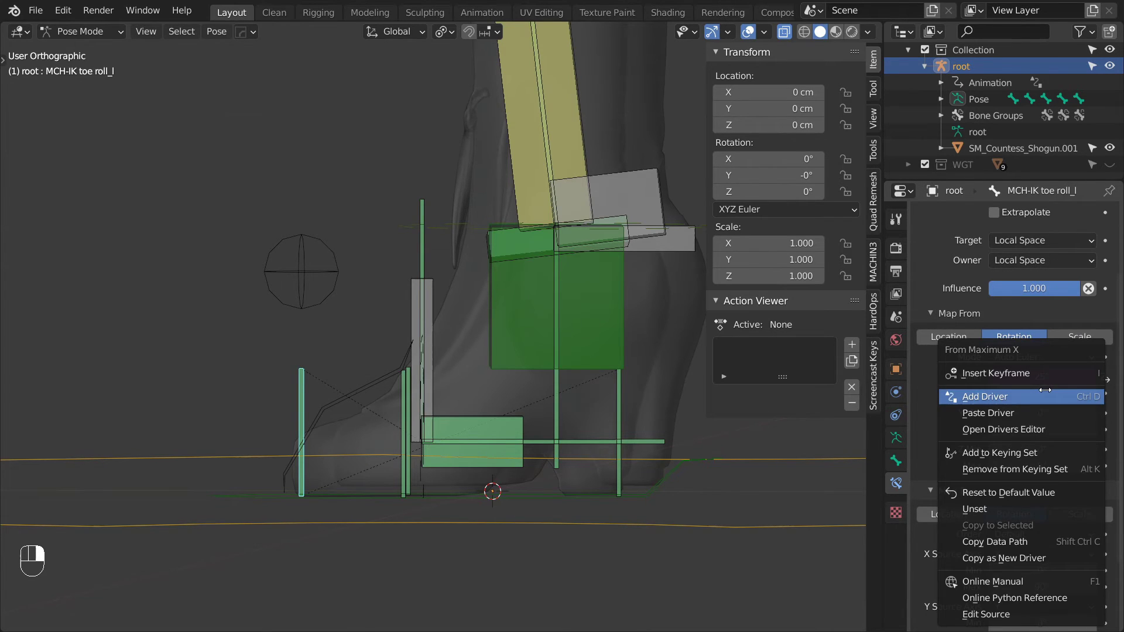
pyautogui.click(1035, 410)
pyautogui.rightClick(1042, 391)
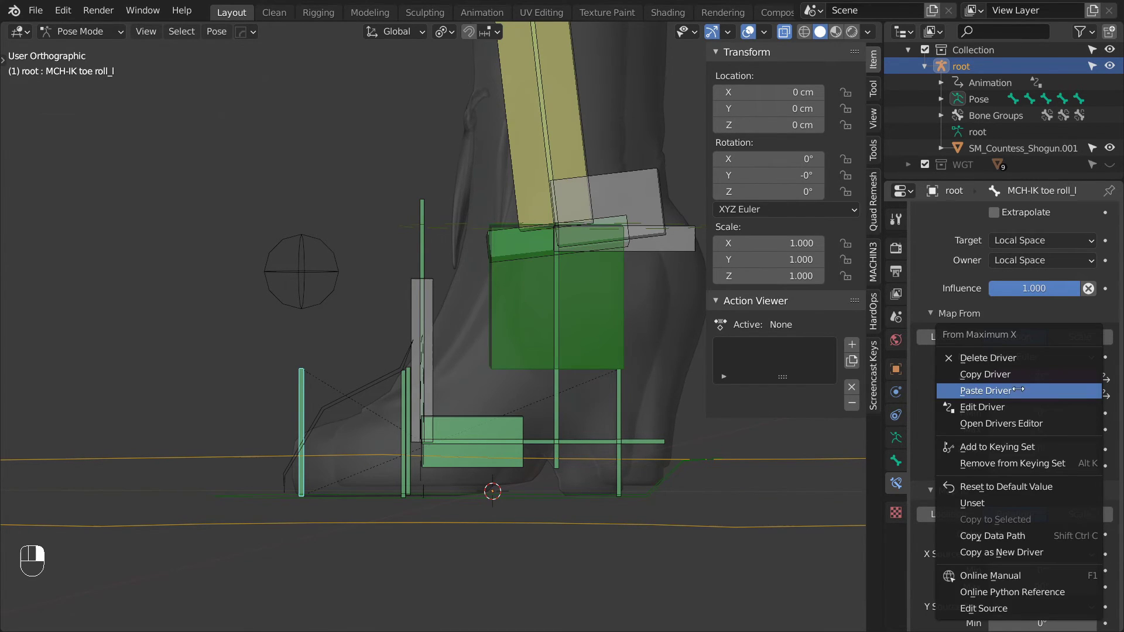
pyautogui.click(990, 406)
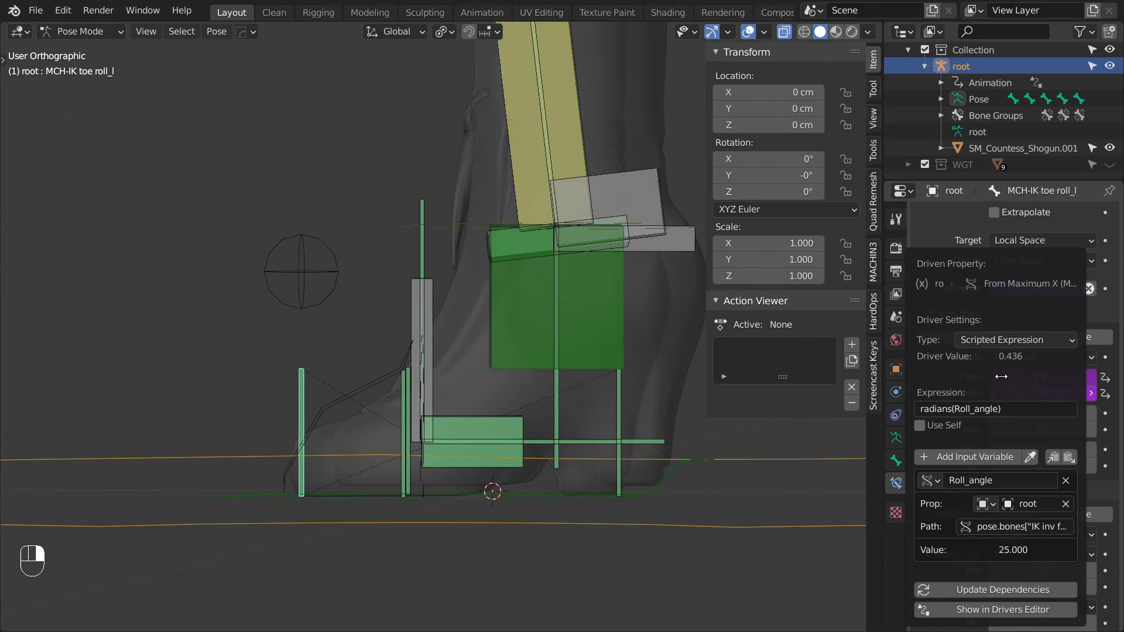
pyautogui.click(975, 409)
pyautogui.click(998, 409)
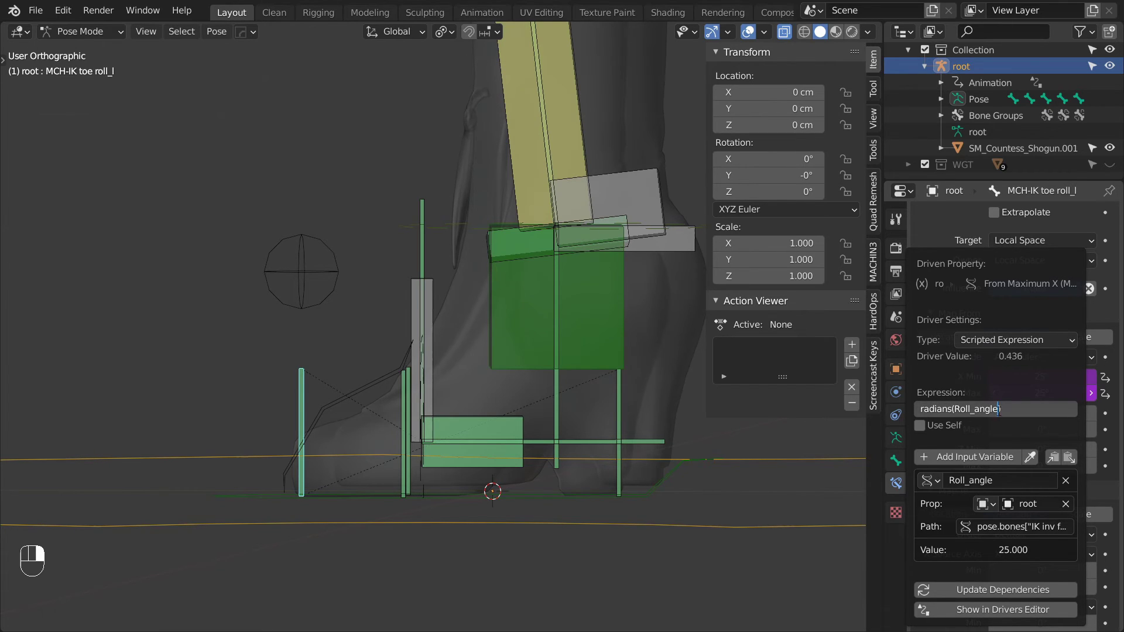
pyautogui.press('shift')
pyautogui.write('+')
pyautogui.press('BackSpace')
pyautogui.press('Return')
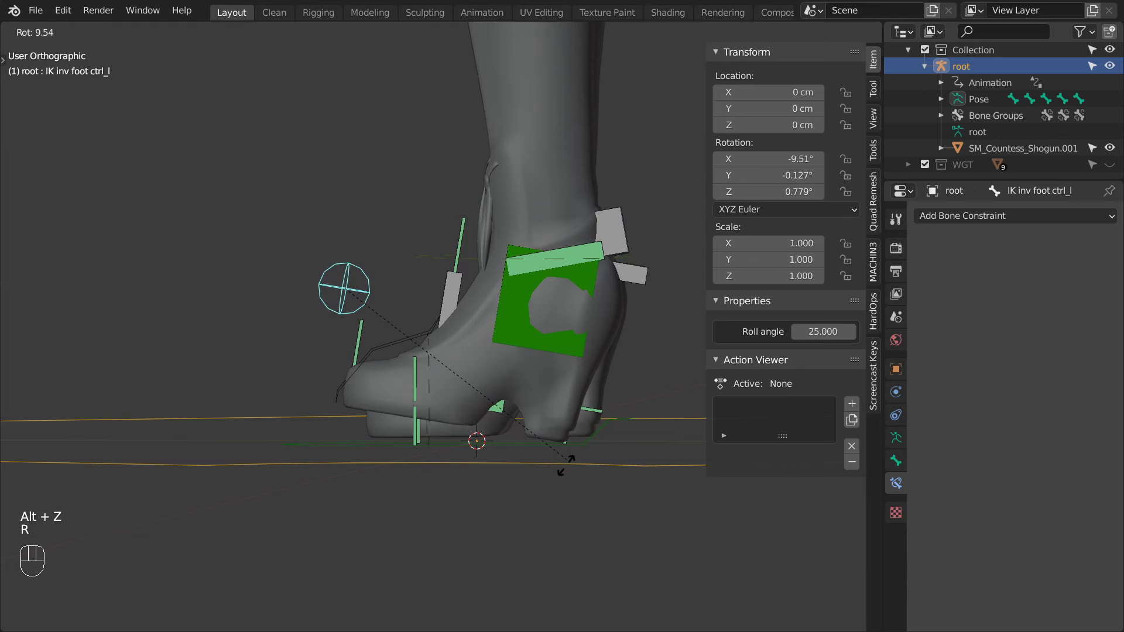
# Step: Confirm the test roll and change the Roll angle value to check the toes respond
pyautogui.click(565, 319)
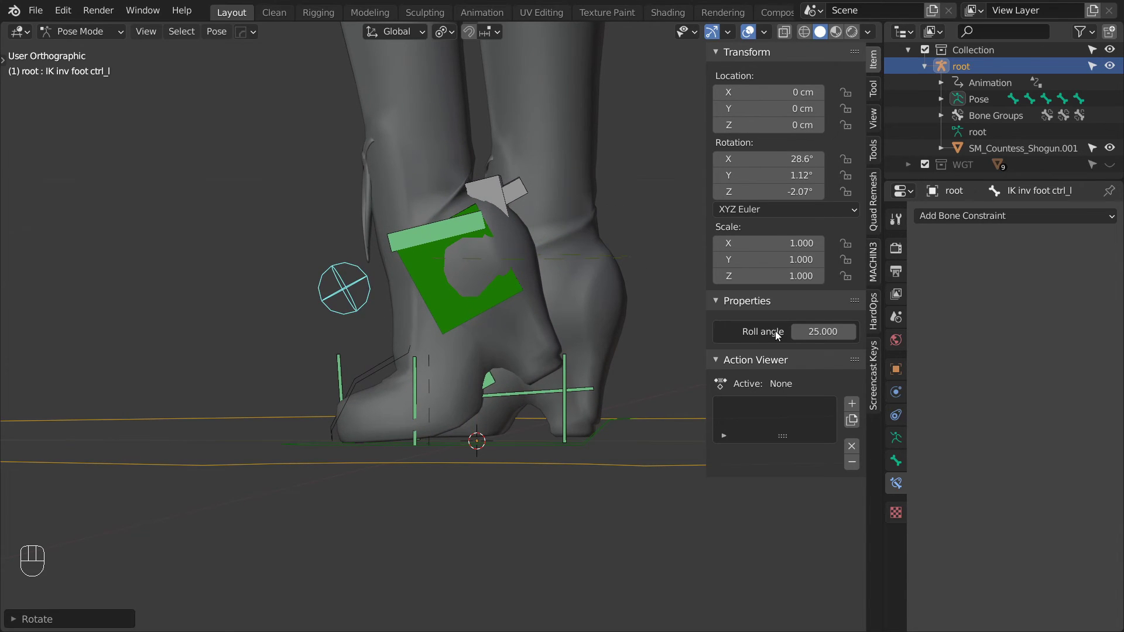
pyautogui.moveTo(822, 331)
pyautogui.mouseDown()
pyautogui.moveTo(778, 332)
pyautogui.moveTo(819, 331)
pyautogui.mouseUp()
pyautogui.click(818, 332)
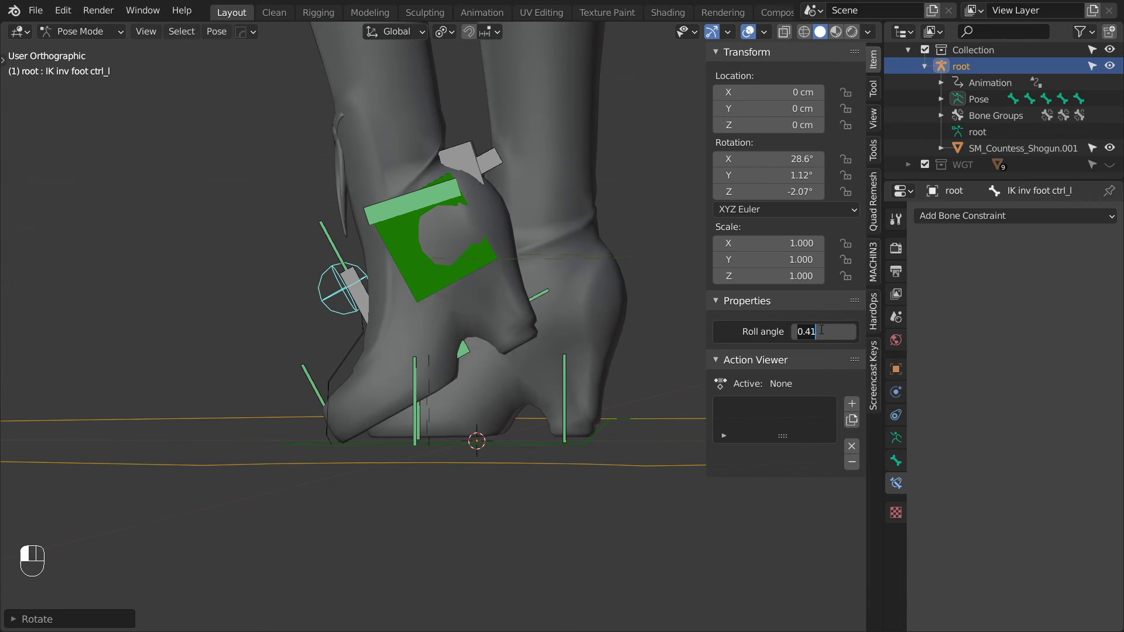
pyautogui.write('1')
pyautogui.press('Return')
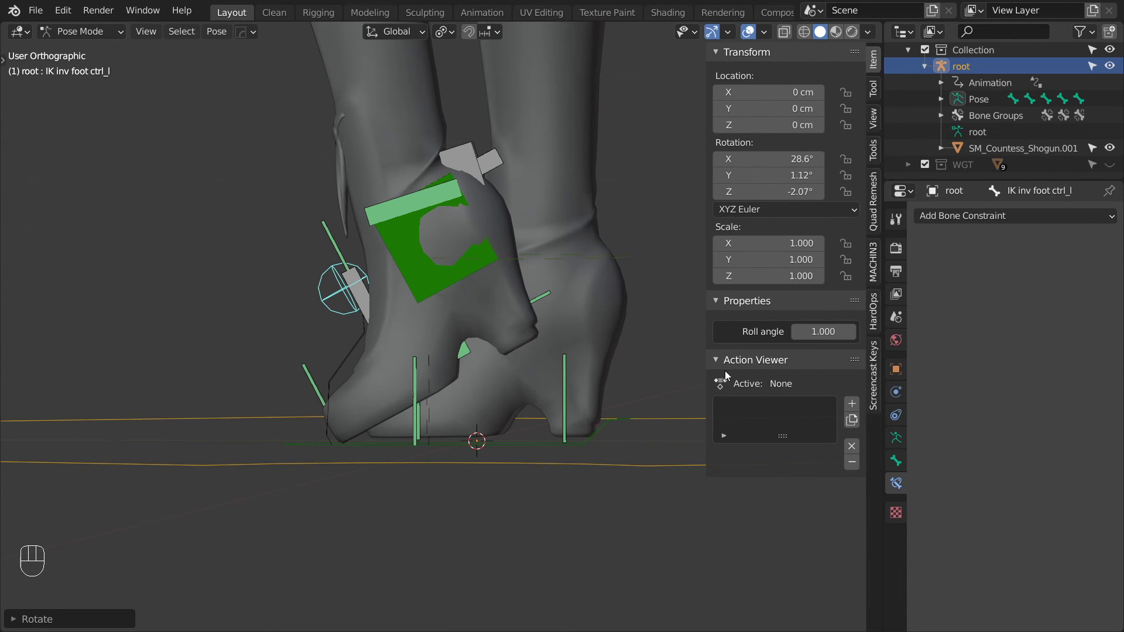
# Step: Set the Roll angle custom property's maximum to 90 in the bone's settings
pyautogui.click(896, 461)
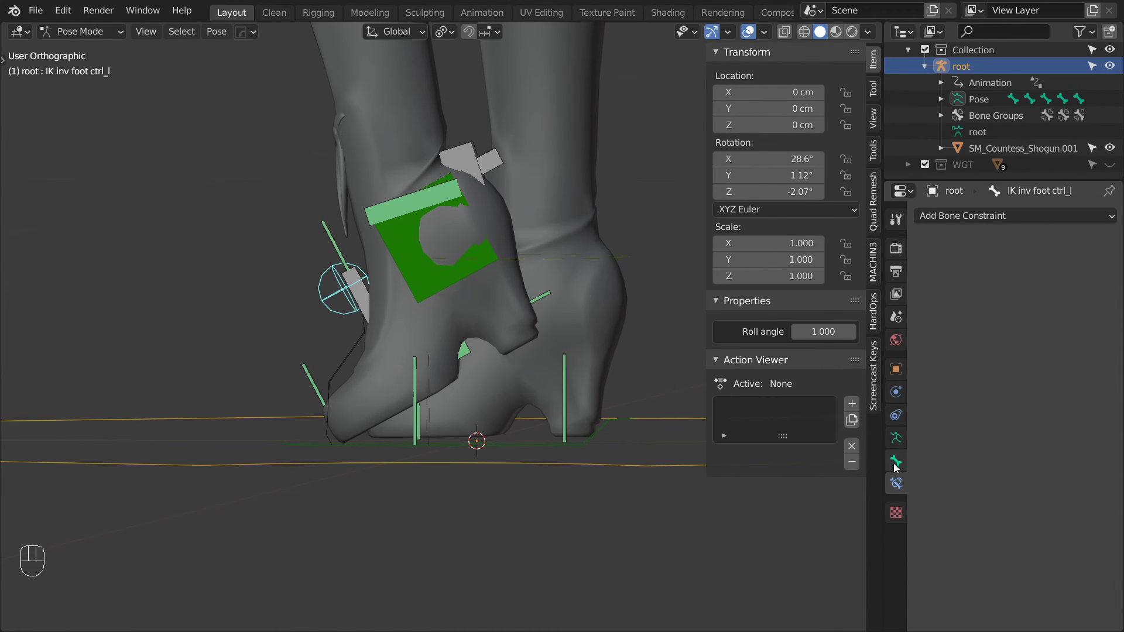
pyautogui.scroll(-3, 1023, 553)
pyautogui.click(1079, 612)
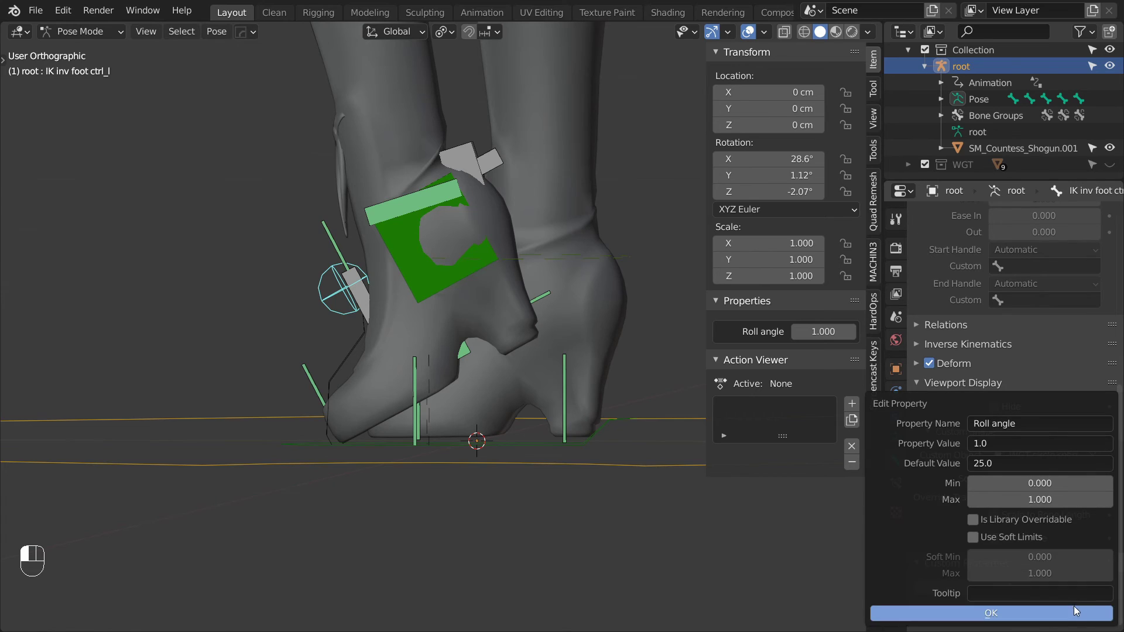
pyautogui.click(1032, 501)
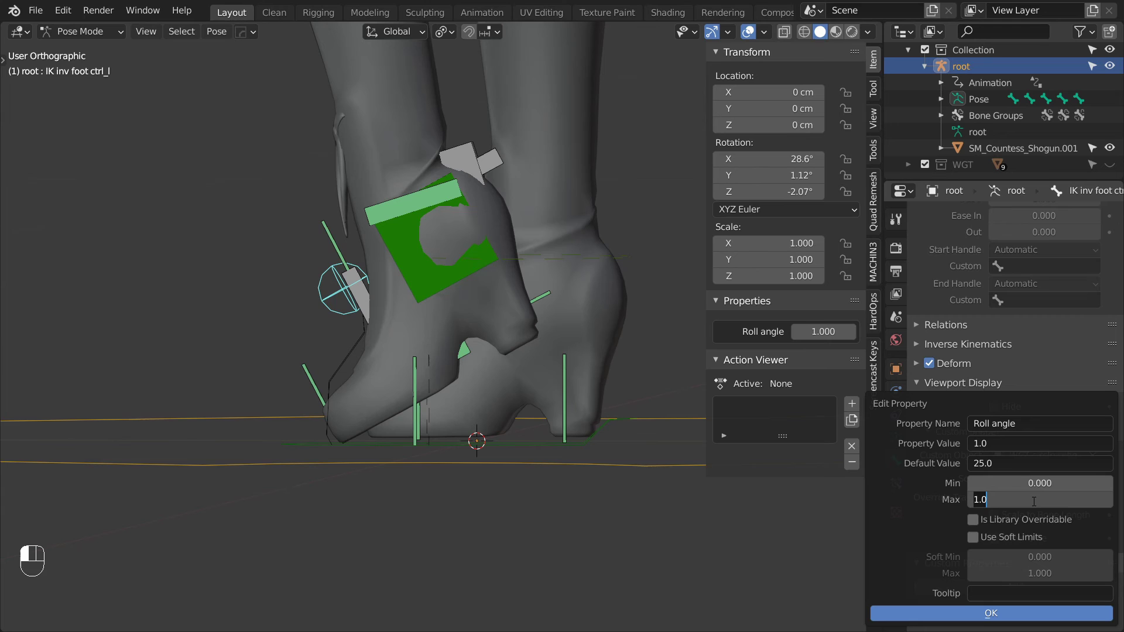
pyautogui.write('90')
pyautogui.press('Return')
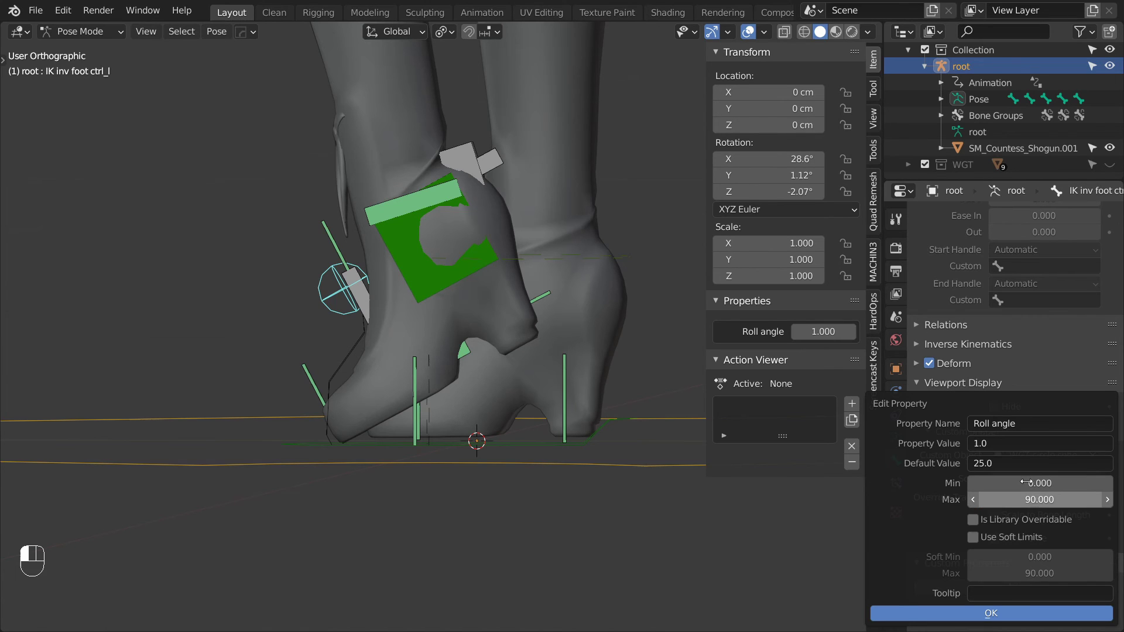
pyautogui.press('Return')
pyautogui.press('r')
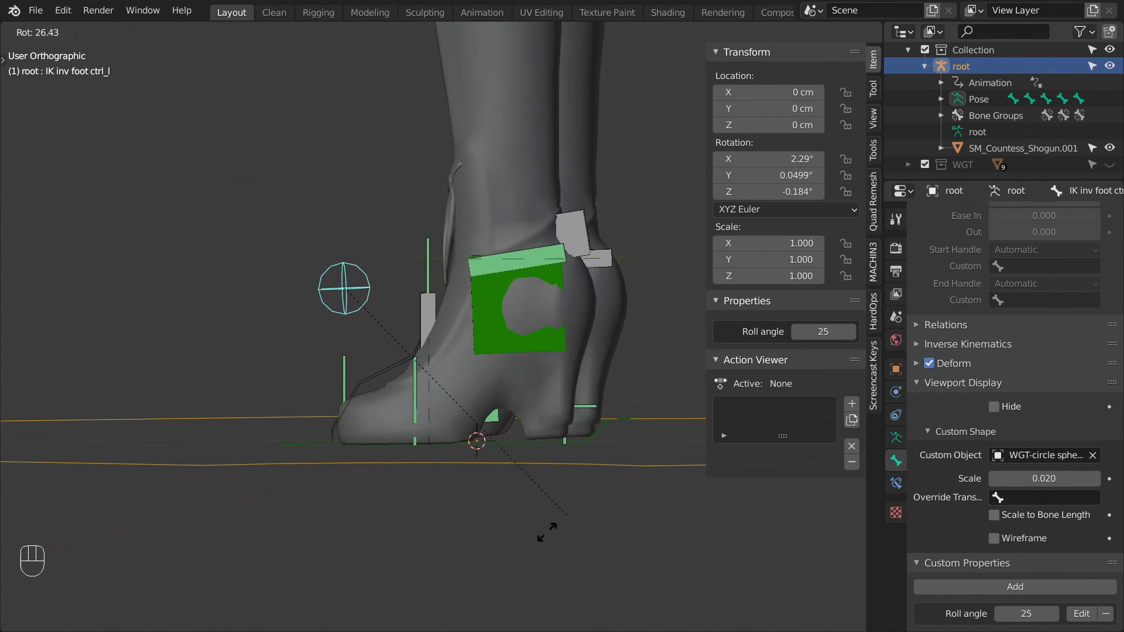
# Step: Move the torso control, then lift and rotate the left foot IK control
pyautogui.click(527, 375)
pyautogui.moveTo(527, 375); pyautogui.dragTo(526, 368, button='middle')
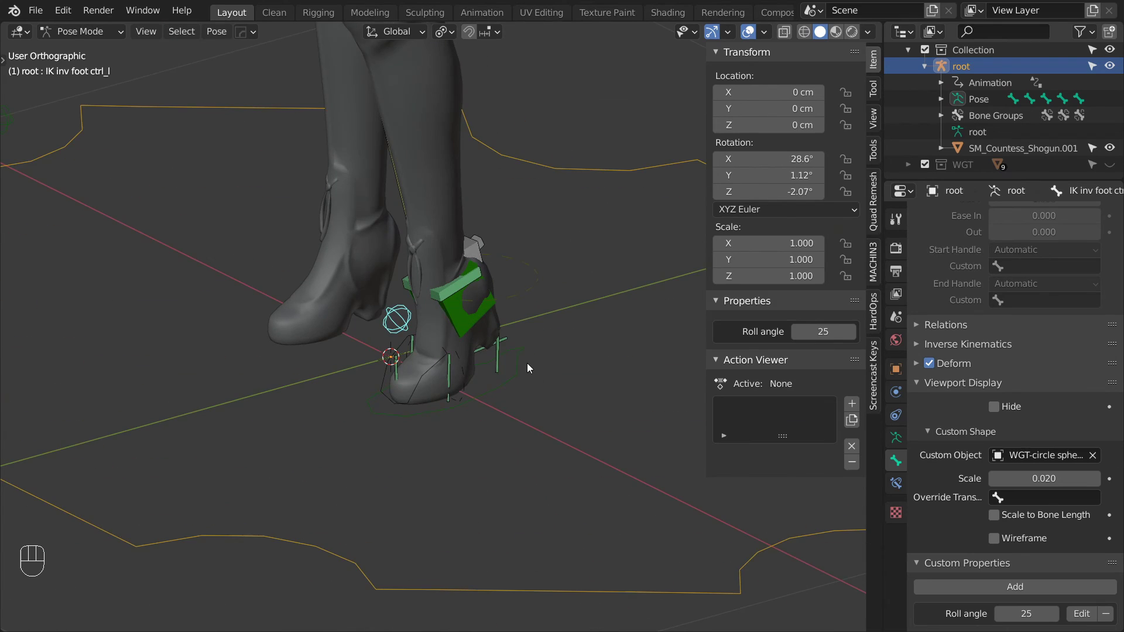
pyautogui.press('r')
pyautogui.press('r')
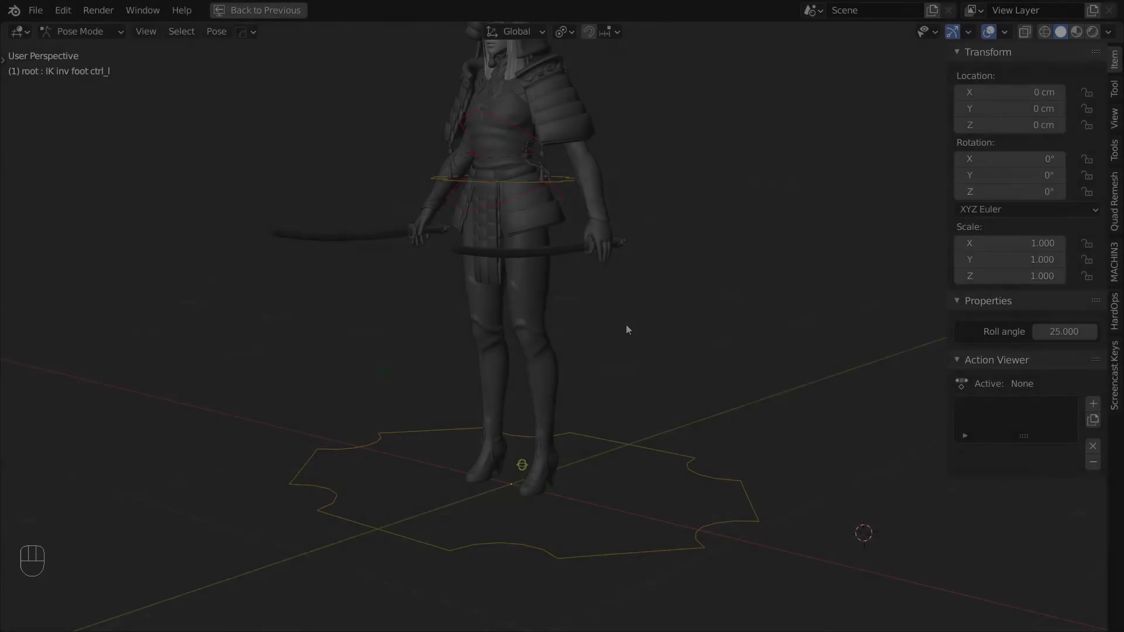
pyautogui.press('g')
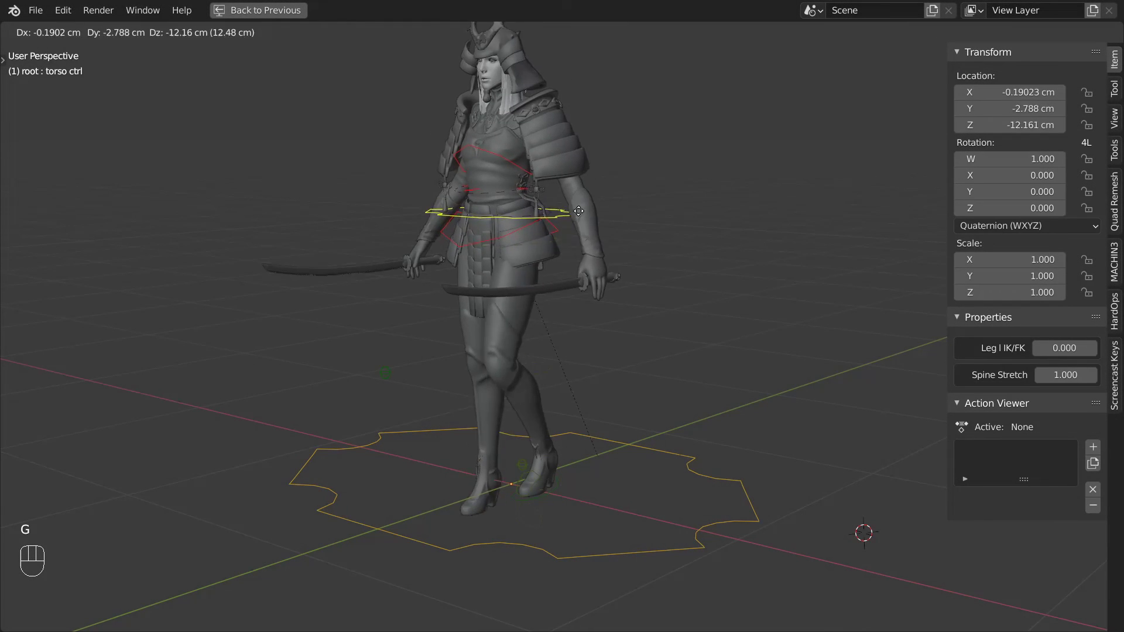
pyautogui.click(580, 199)
pyautogui.click(522, 464)
pyautogui.press('g')
pyautogui.click(585, 404)
pyautogui.press('r')
pyautogui.press('r')
pyautogui.click(602, 396)
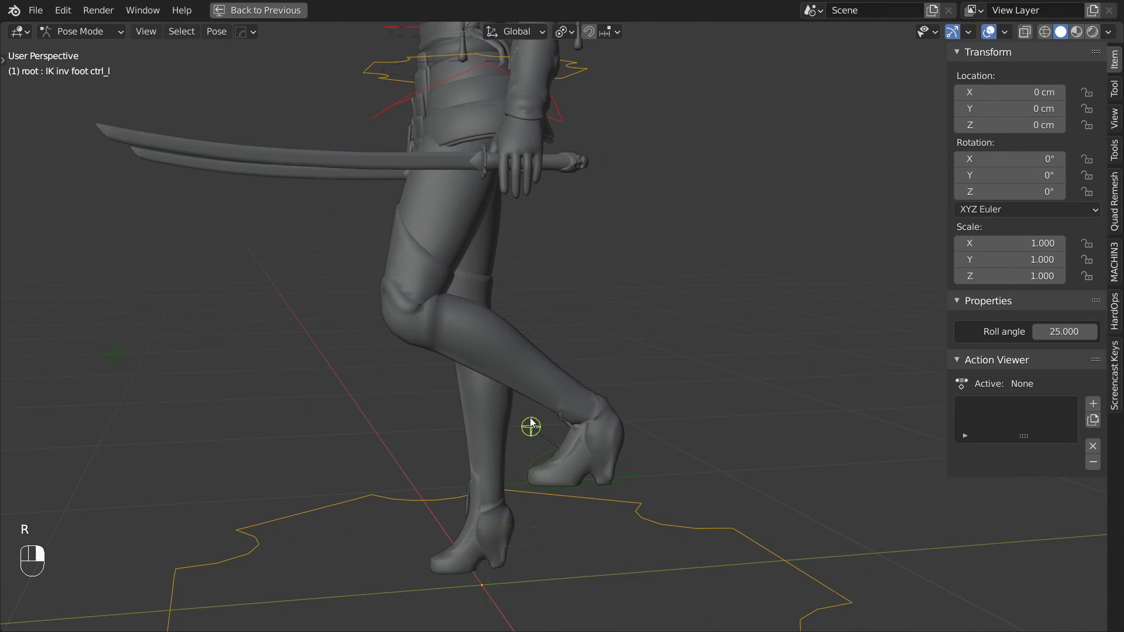
# Step: Roll the foot with the inverse foot control, raise Roll angle to about 31, and rotate the ball control
pyautogui.press('r')
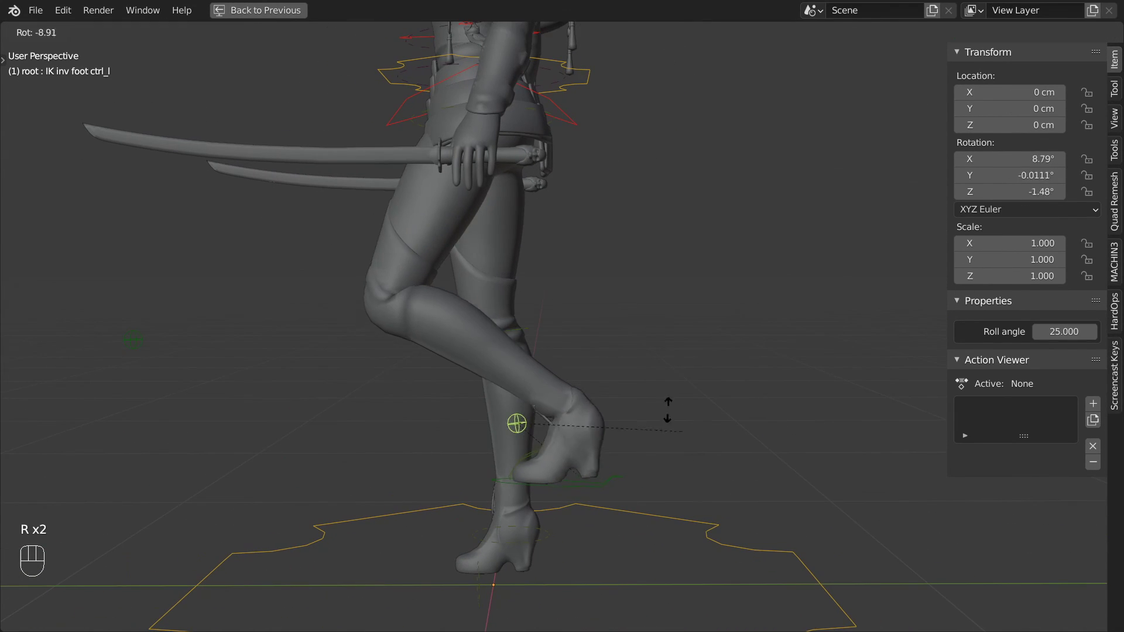
pyautogui.press('Return')
pyautogui.moveTo(1064, 331); pyautogui.dragTo(1014, 338)
pyautogui.press('r')
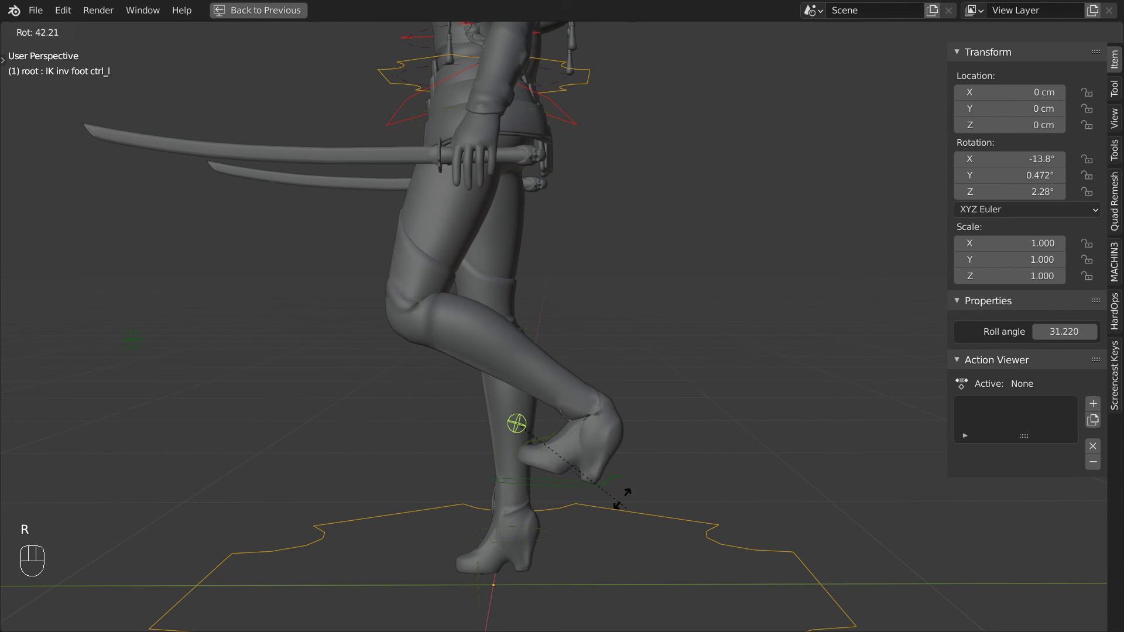
pyautogui.press('Return')
pyautogui.click(603, 459)
pyautogui.press('r')
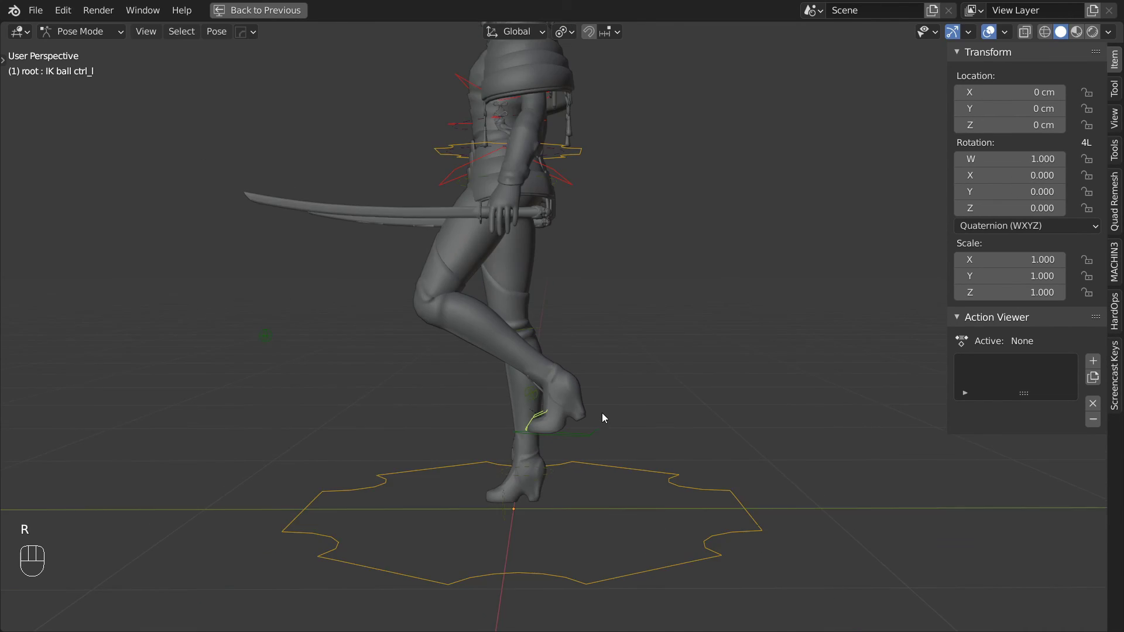